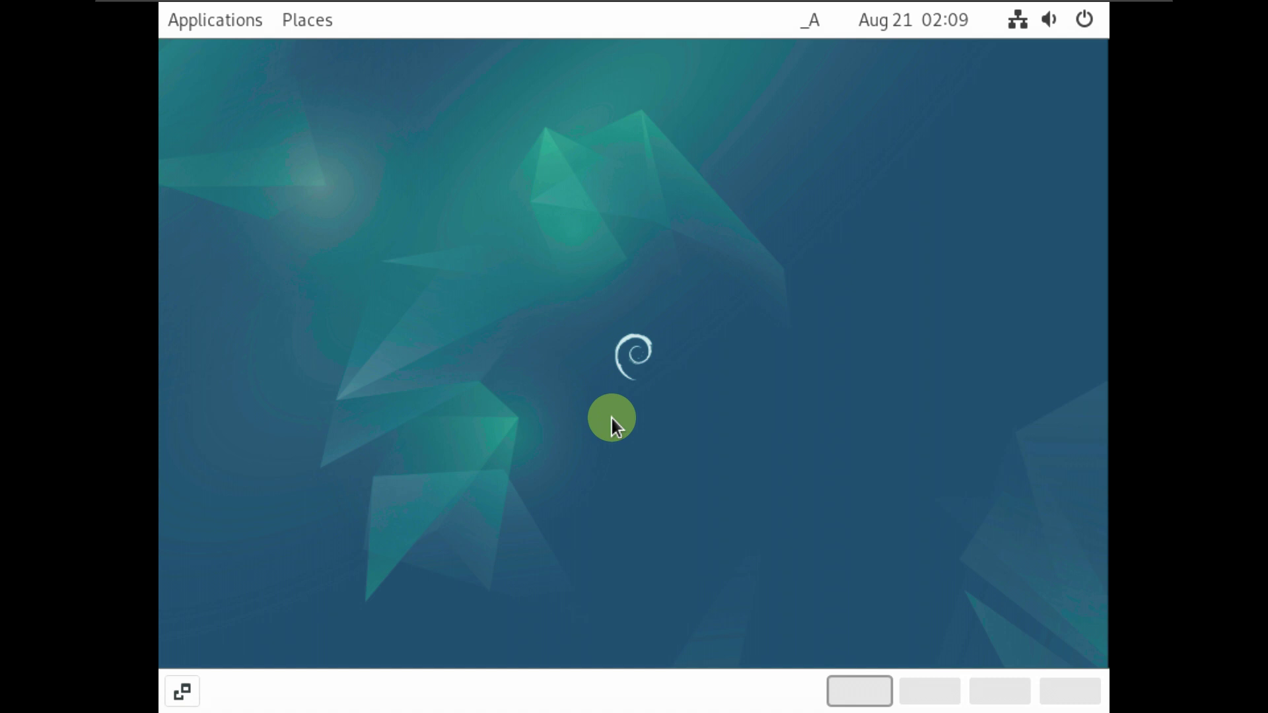
- Switch the screen resolution from 800 × 600 to 1920 × 1080 (16:9), apply and keep it
right_click(426, 323)
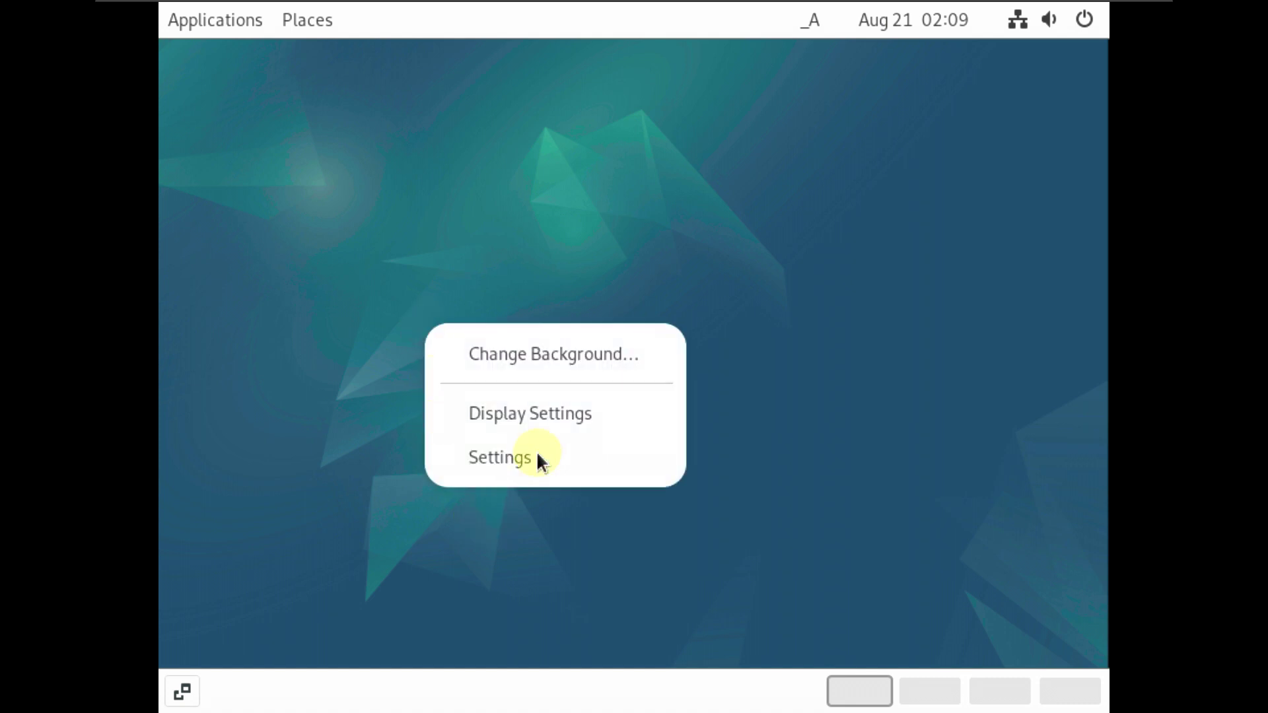
click(538, 416)
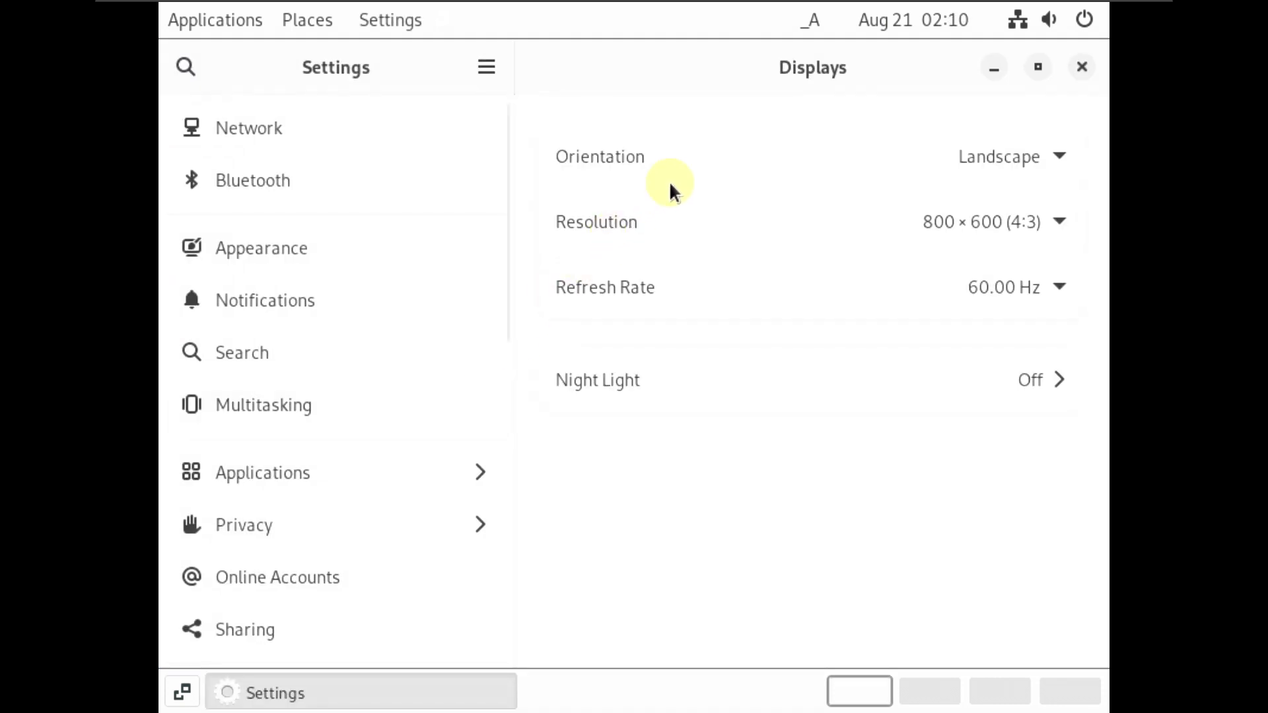
click(791, 224)
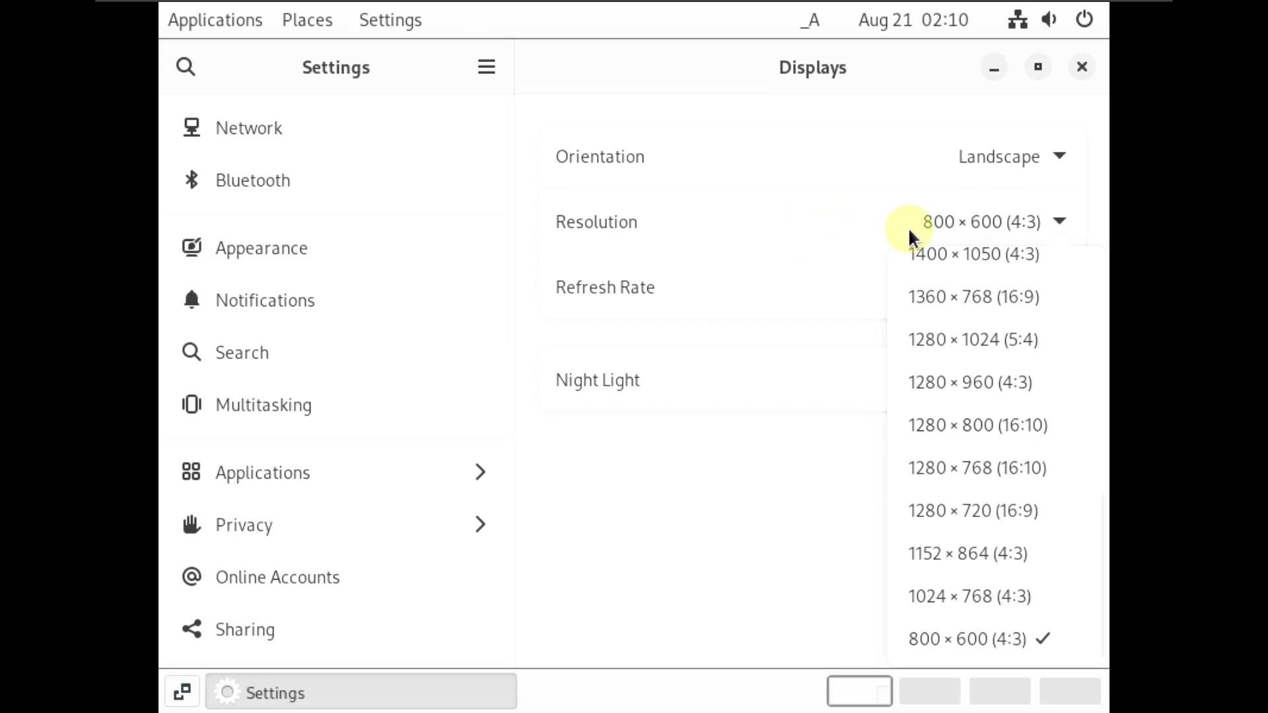
scroll(960, 406, up, 5)
scroll(961, 397, up, 4)
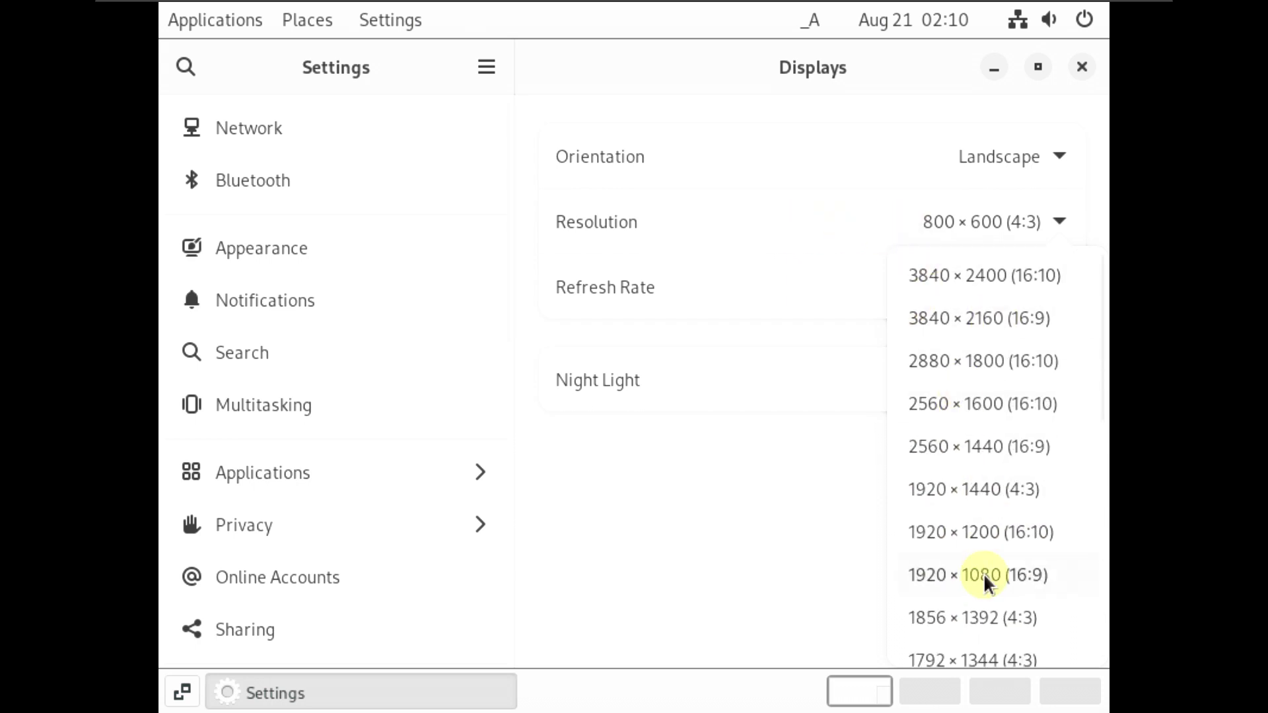
click(984, 575)
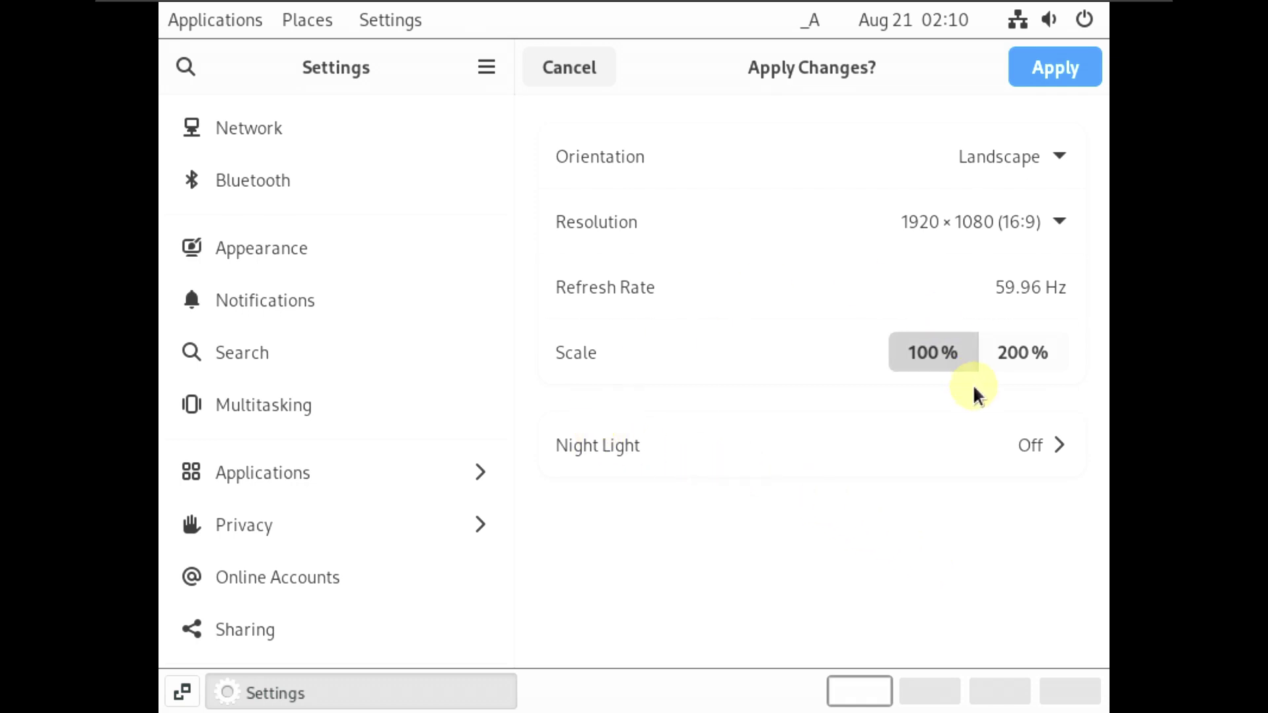
click(1035, 66)
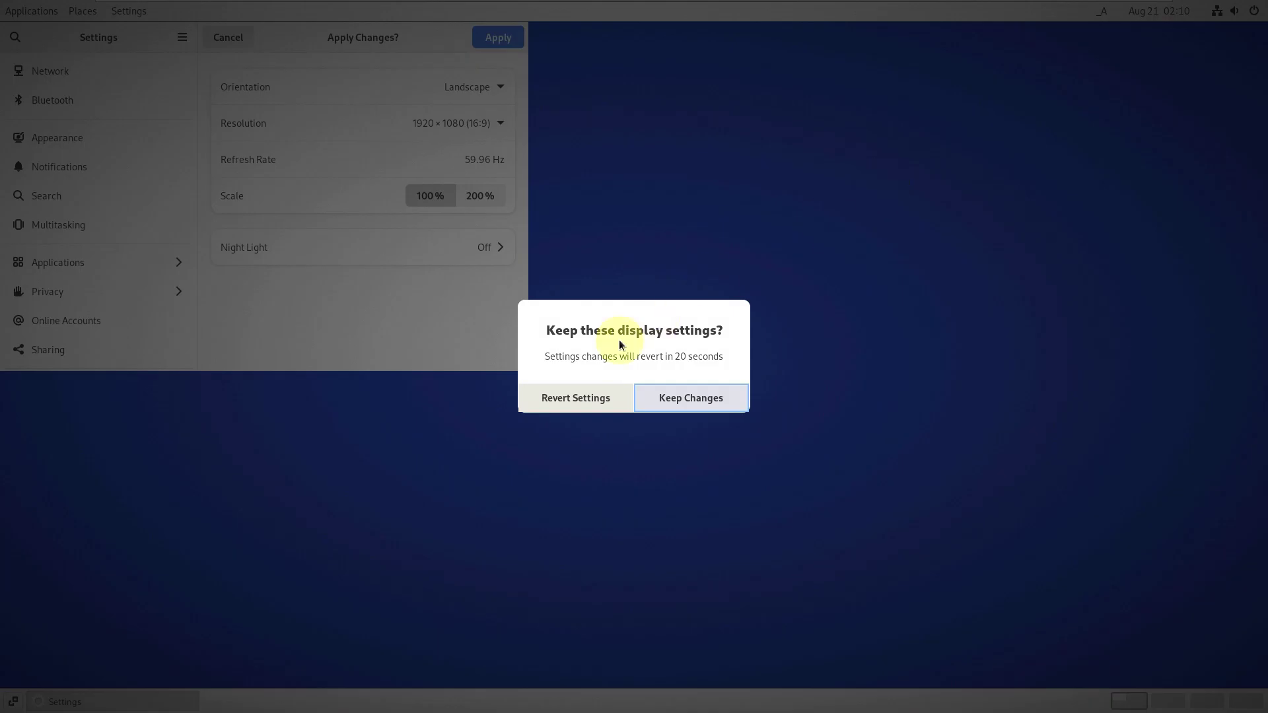
click(706, 398)
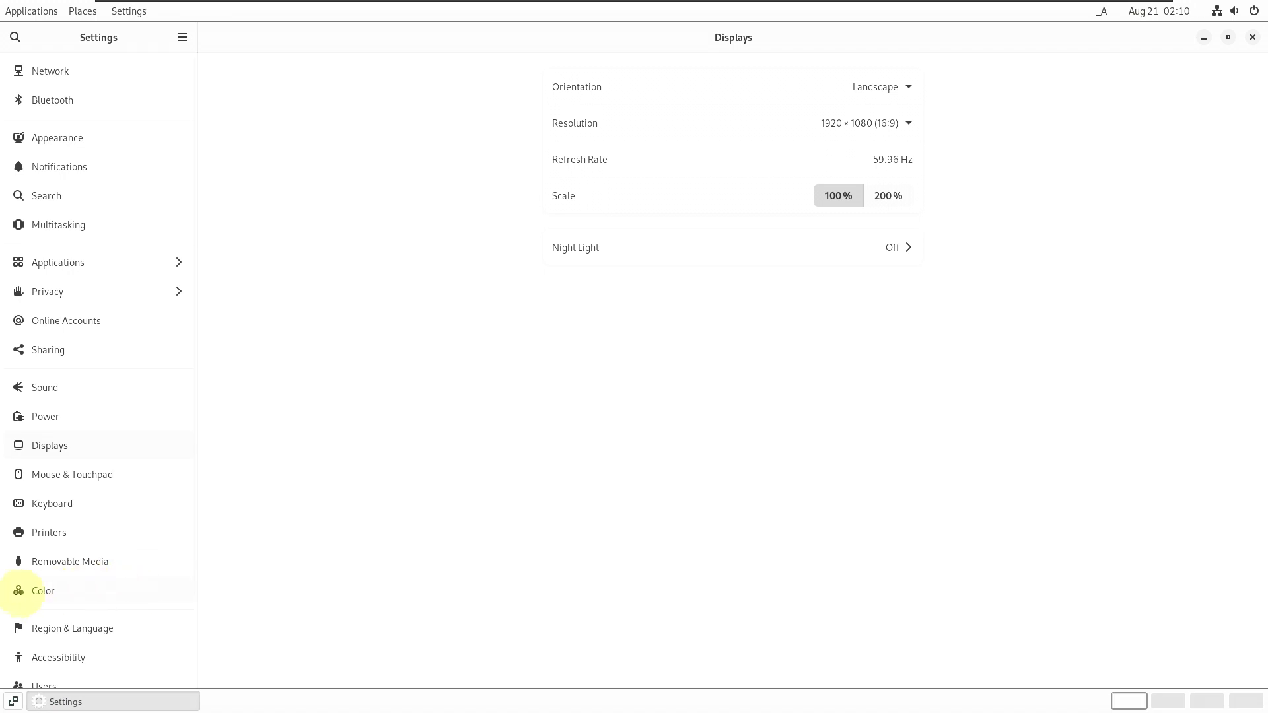
- Browse the Network, Bluetooth, Notifications, Search and Multitasking pages in Settings
scroll(53, 589, down, 3)
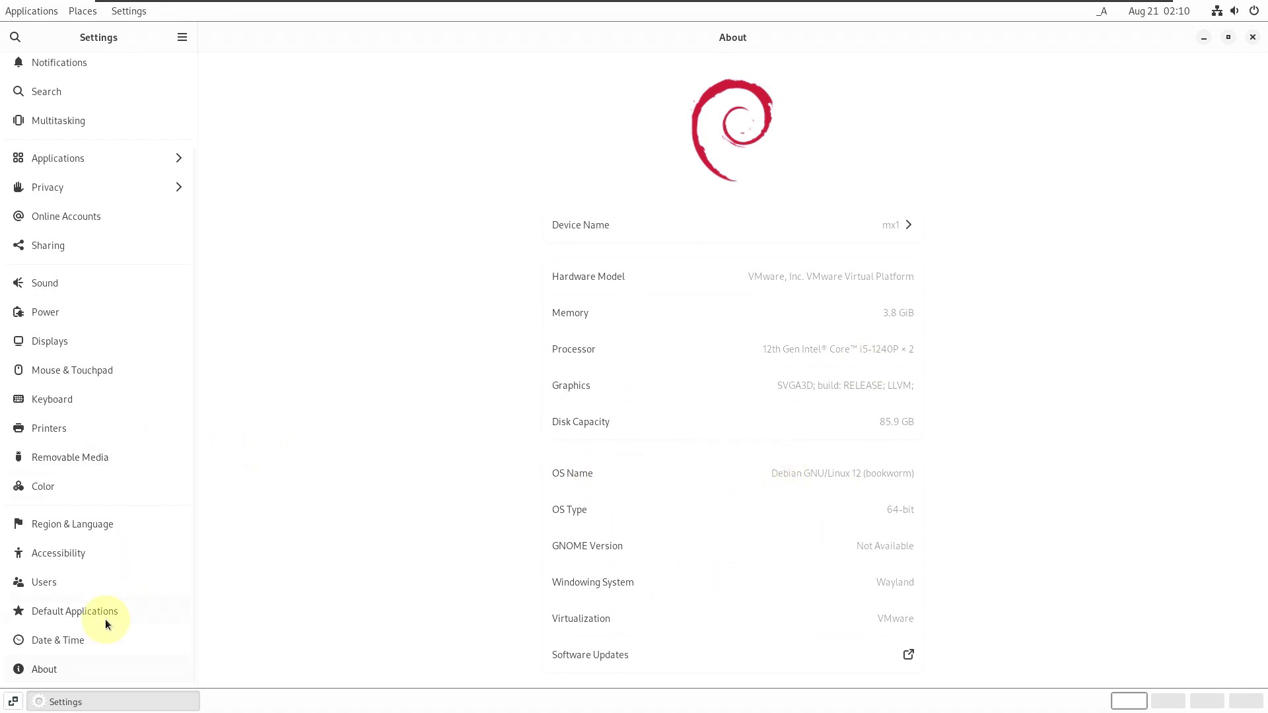
scroll(89, 377, up, 3)
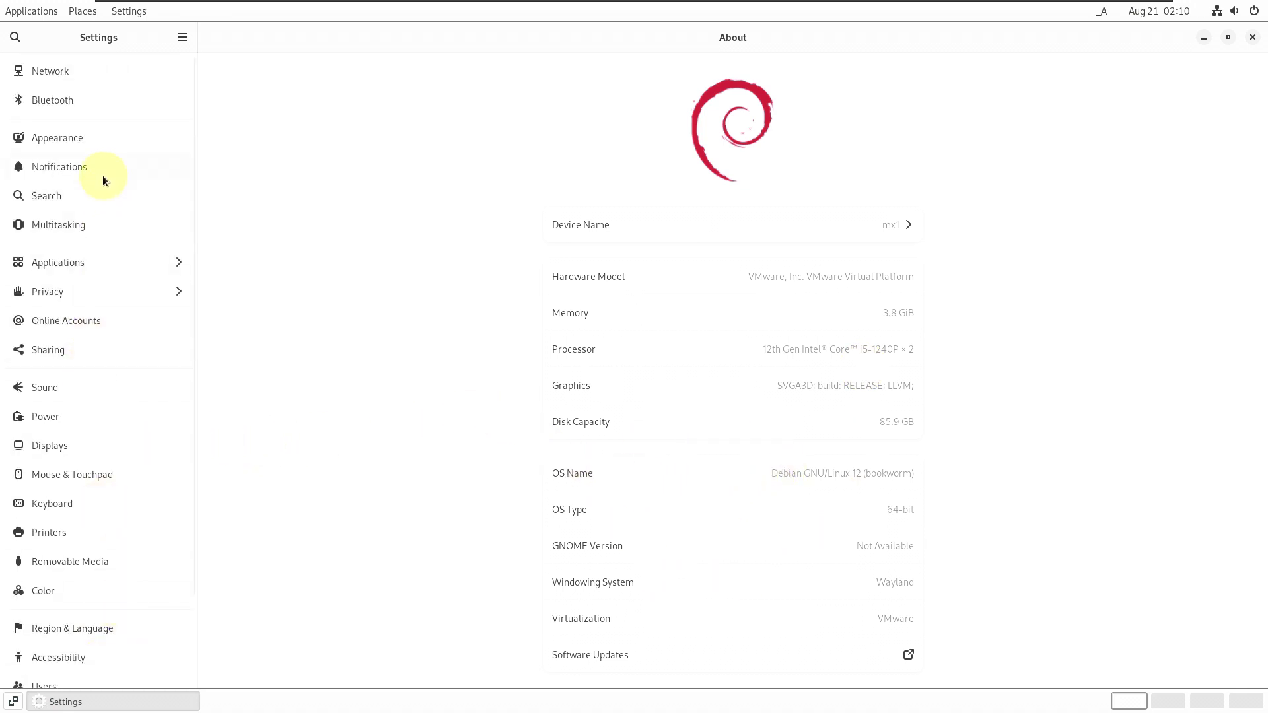
click(100, 78)
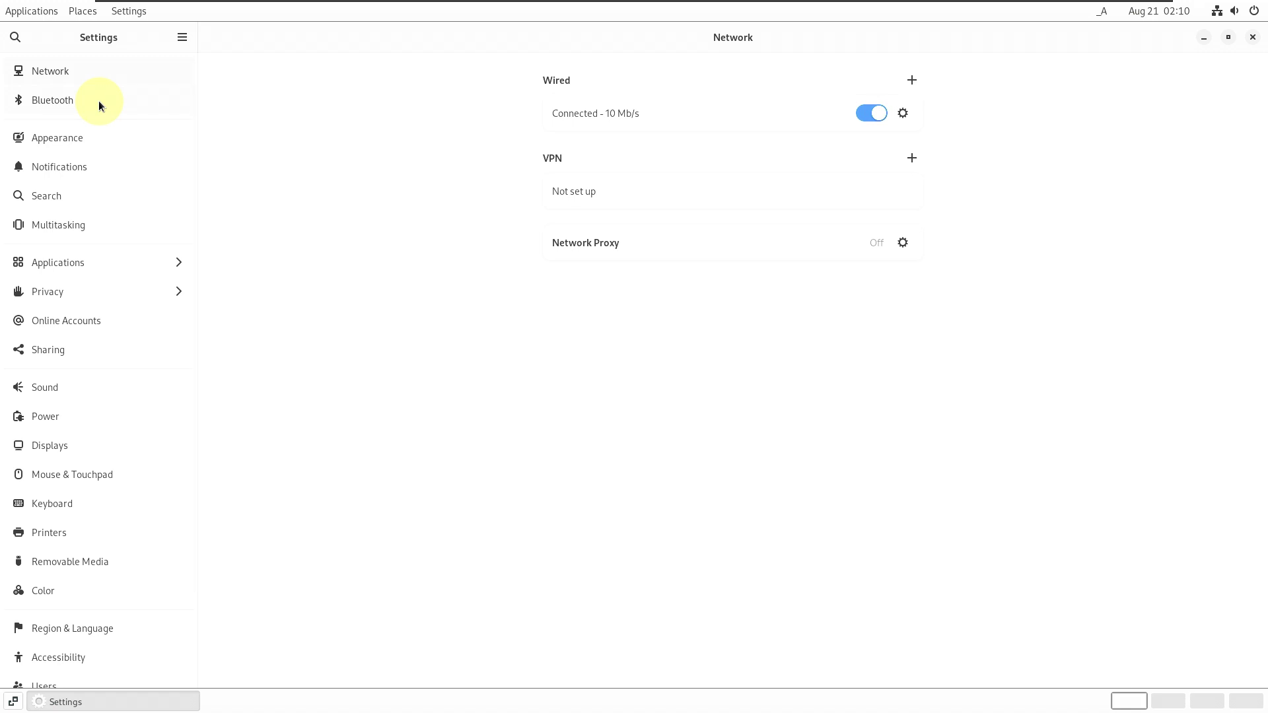
click(99, 103)
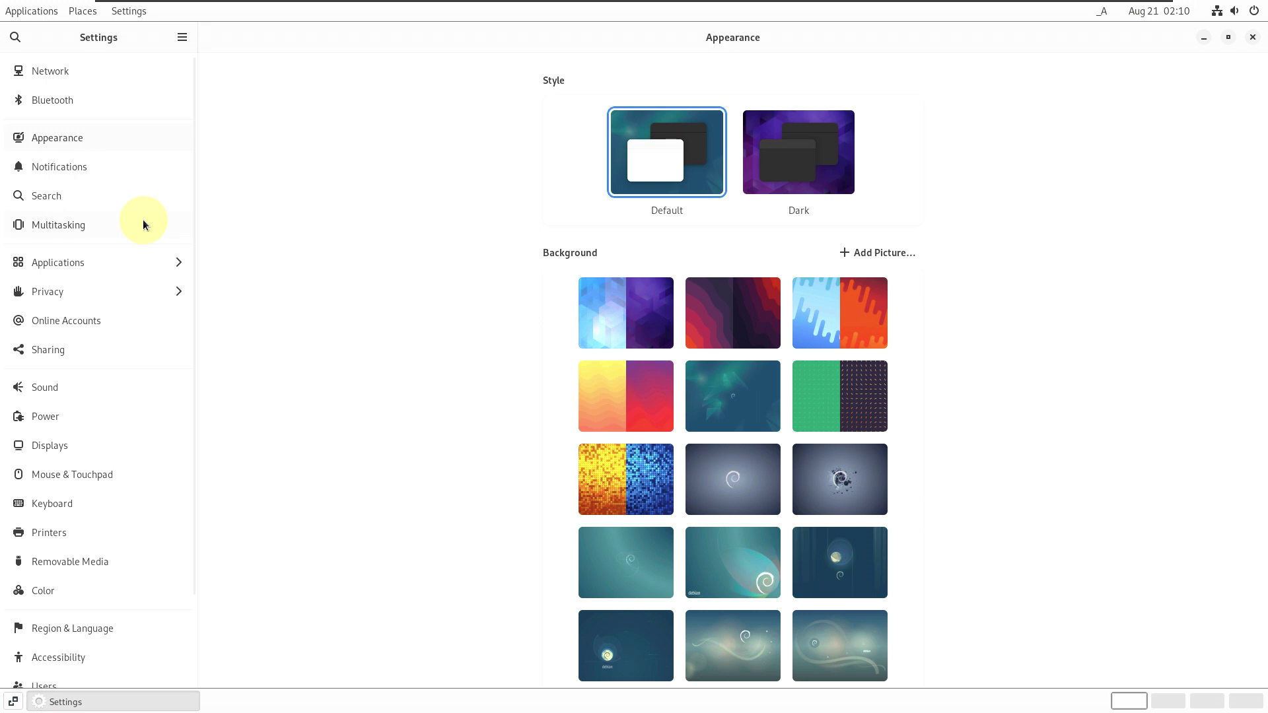
click(112, 167)
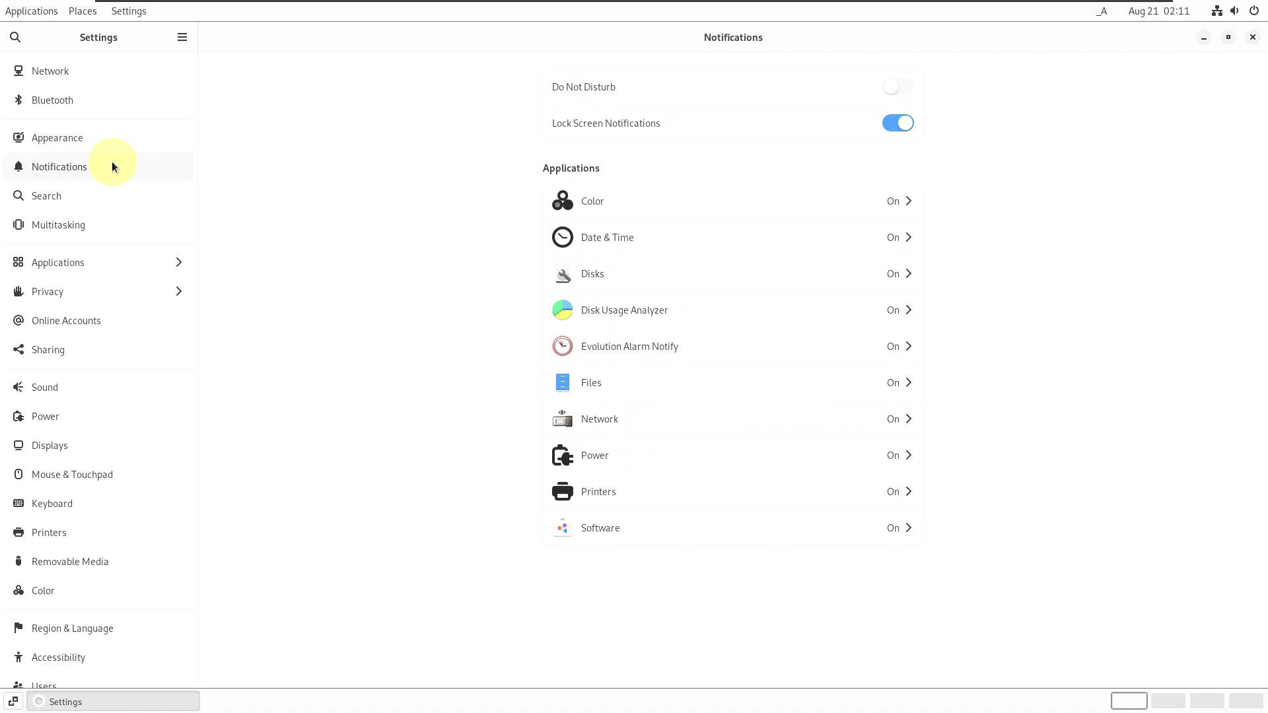
click(95, 196)
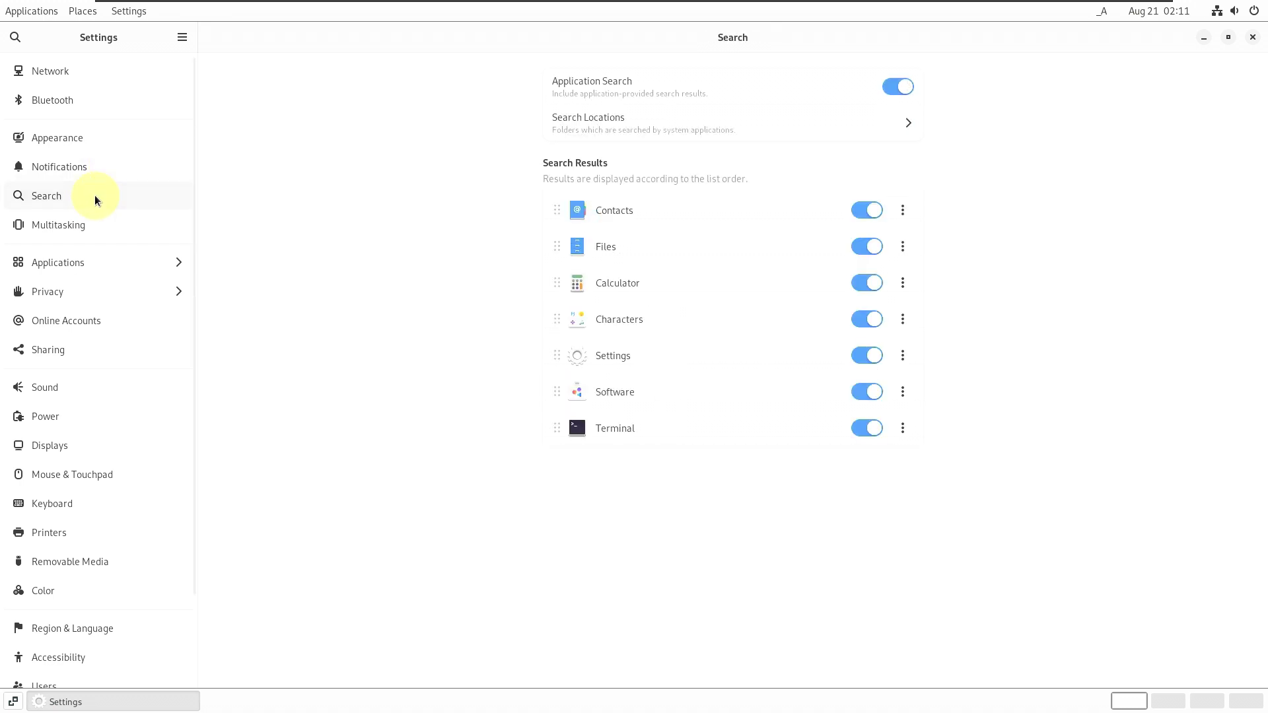
click(95, 224)
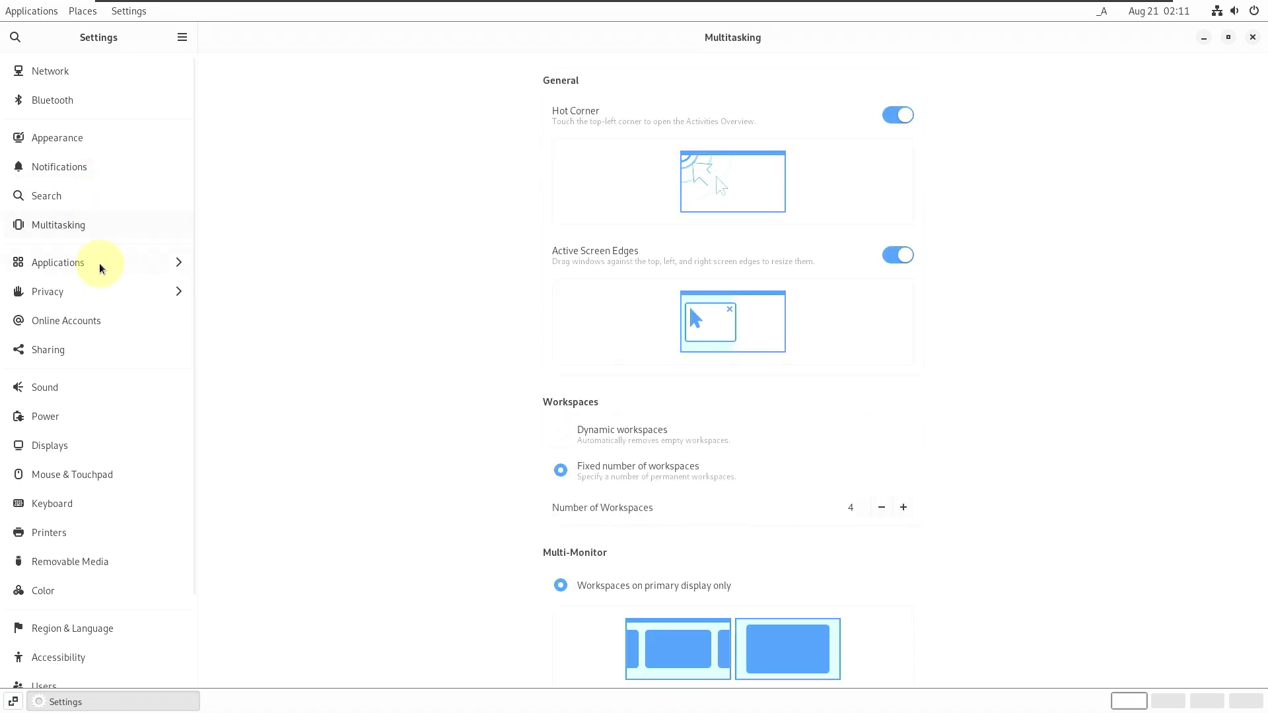
scroll(378, 355, down, 5)
- View Applications, then step through the Privacy pages from Location to File History & Trash and go back
click(66, 263)
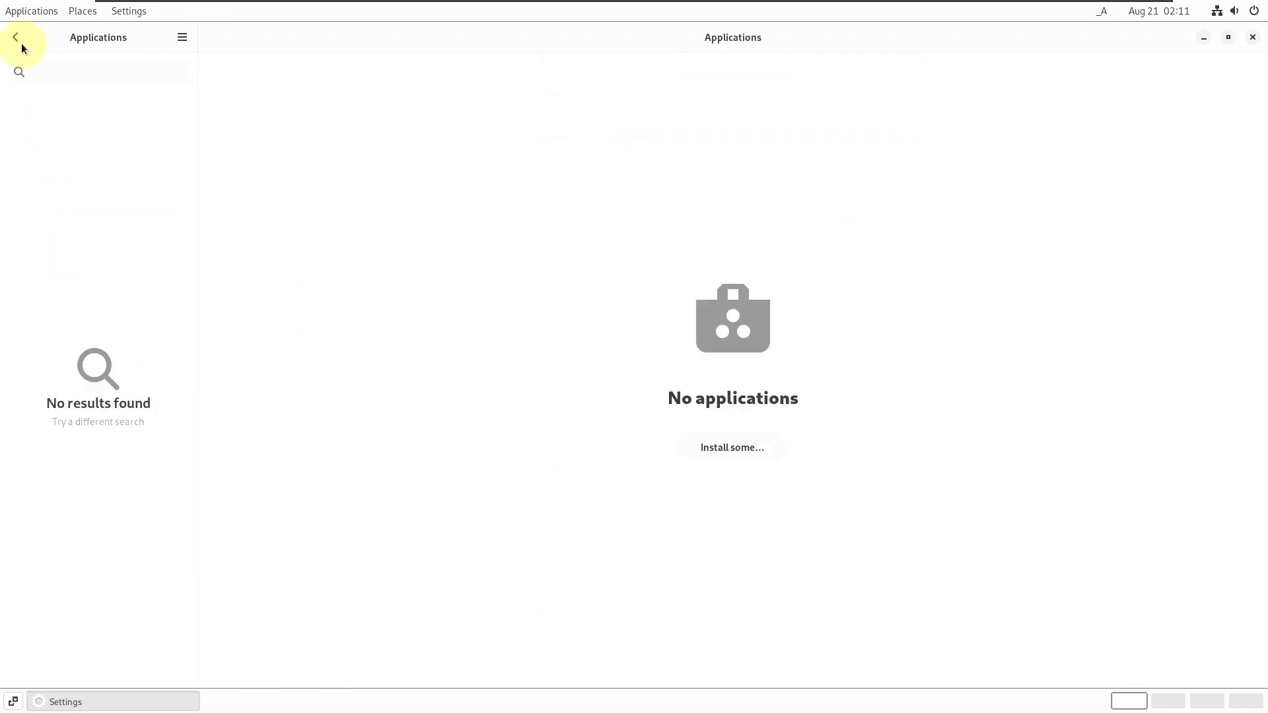
click(18, 39)
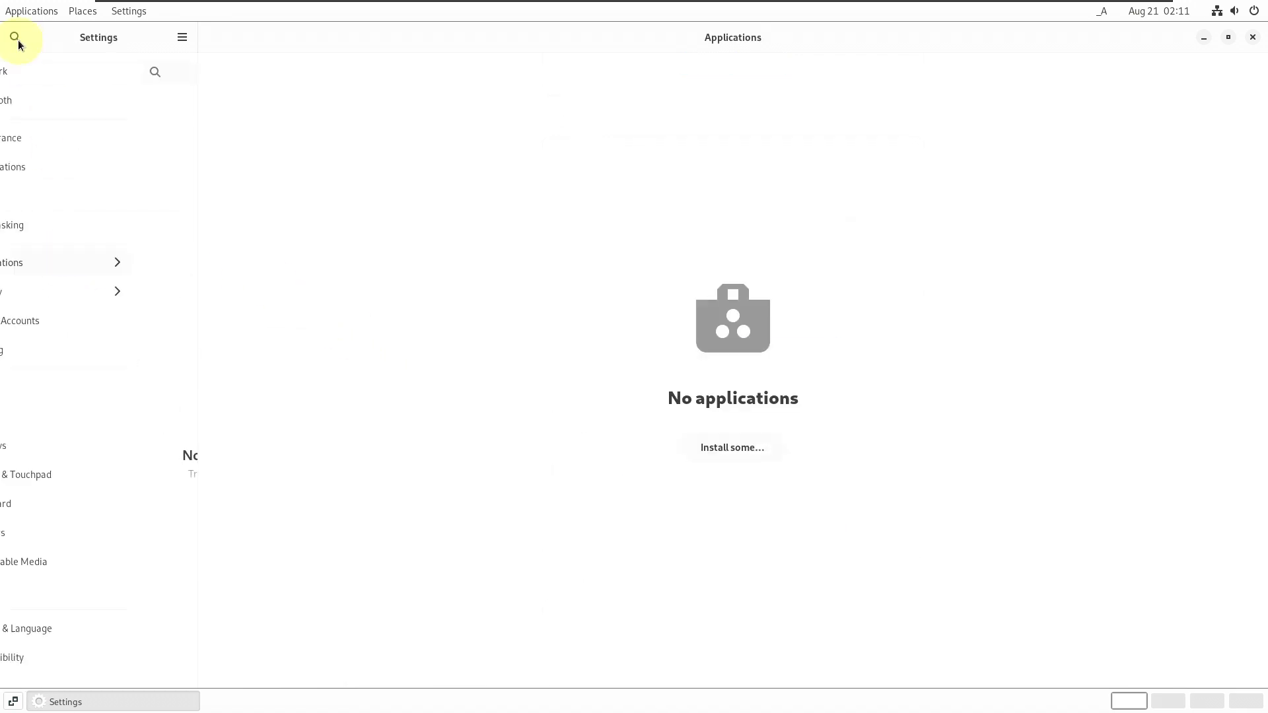
click(97, 291)
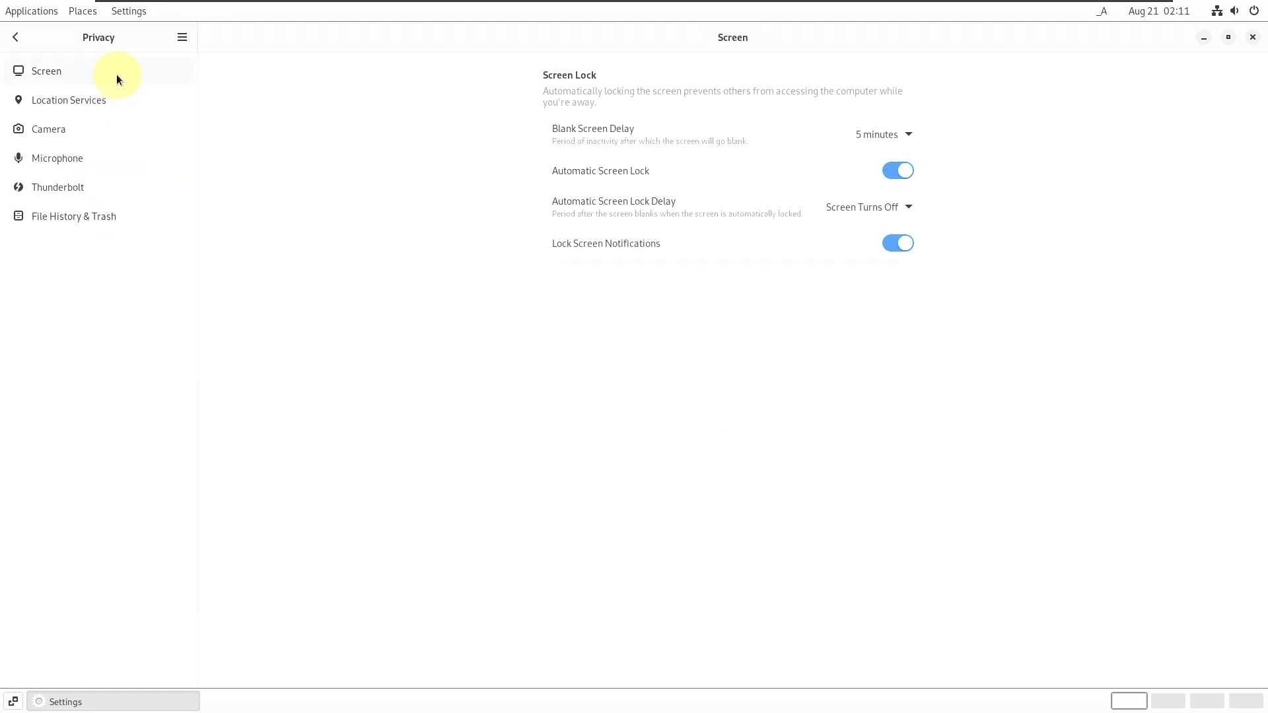
click(110, 101)
click(101, 138)
click(97, 153)
click(95, 195)
click(94, 221)
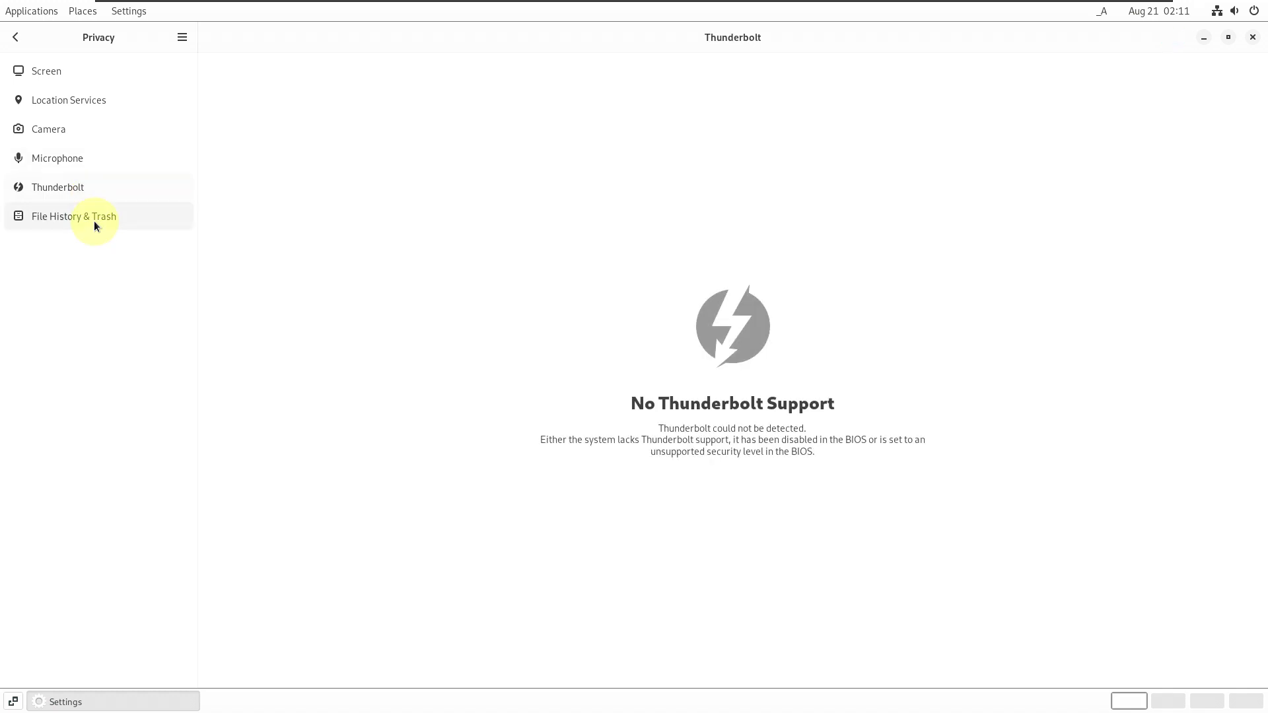
click(19, 41)
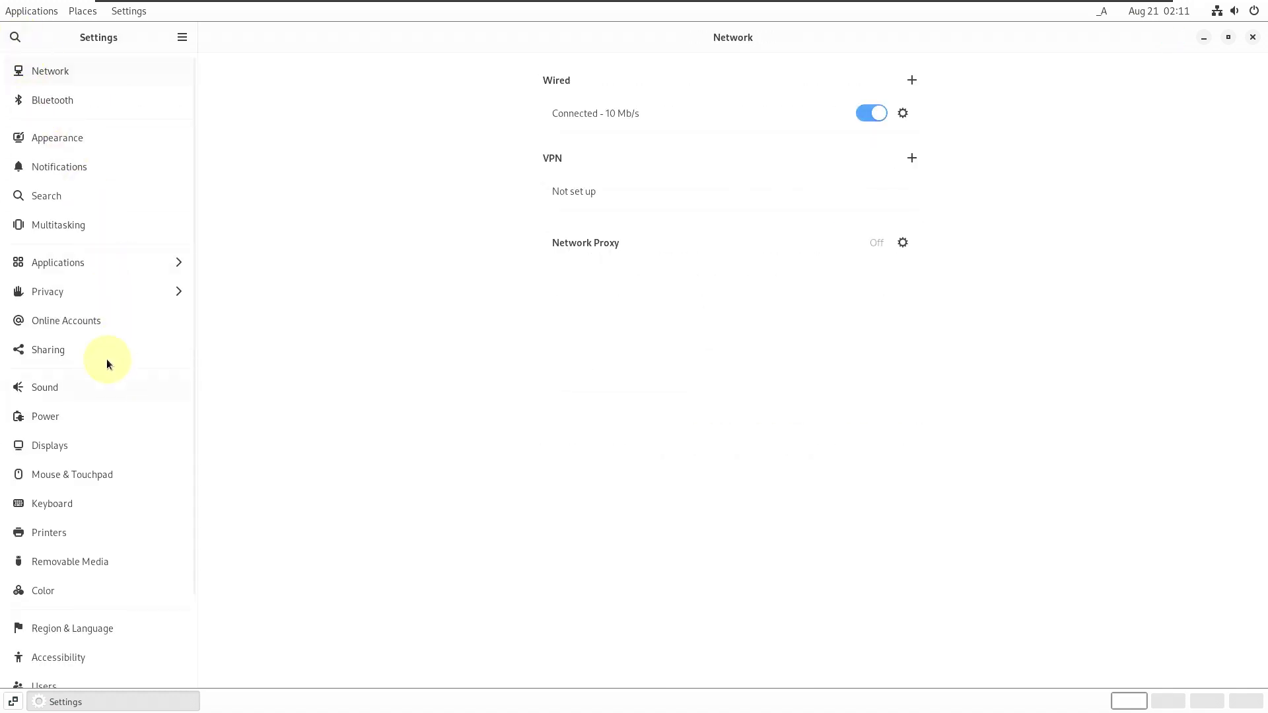
- Review the Online Accounts, Sharing, Sound, Power and Displays pages
click(105, 324)
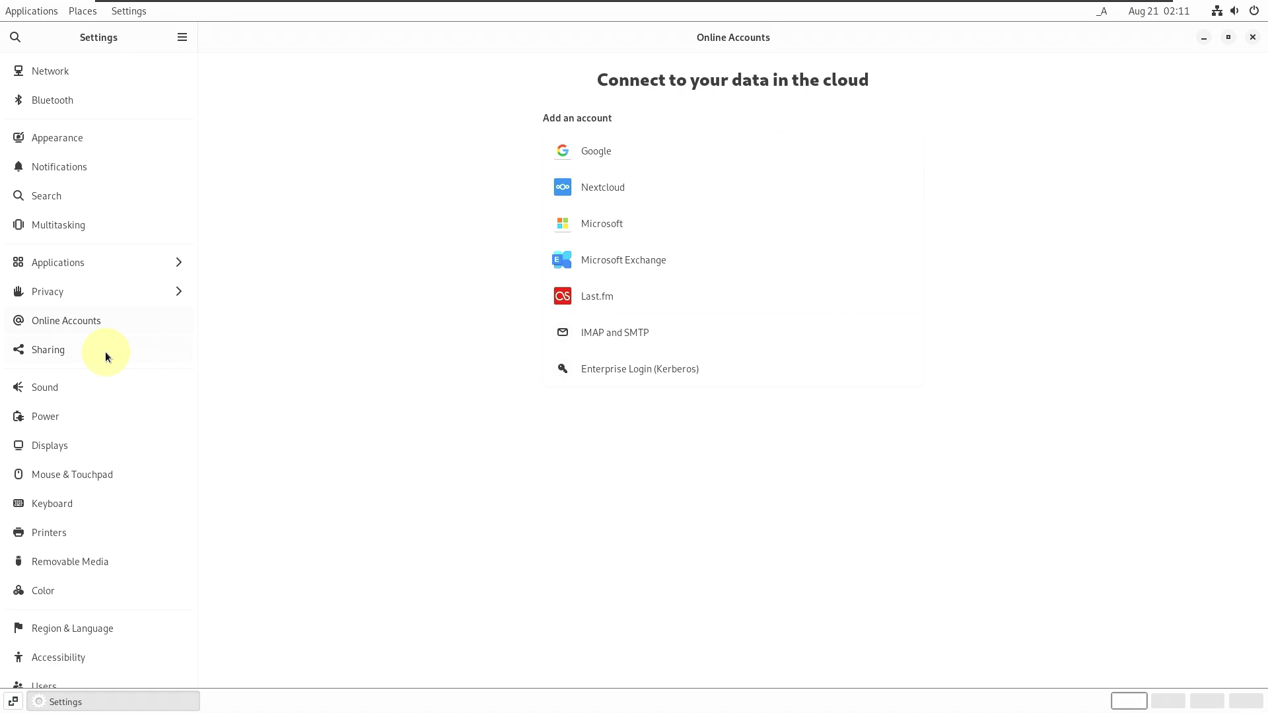
click(105, 351)
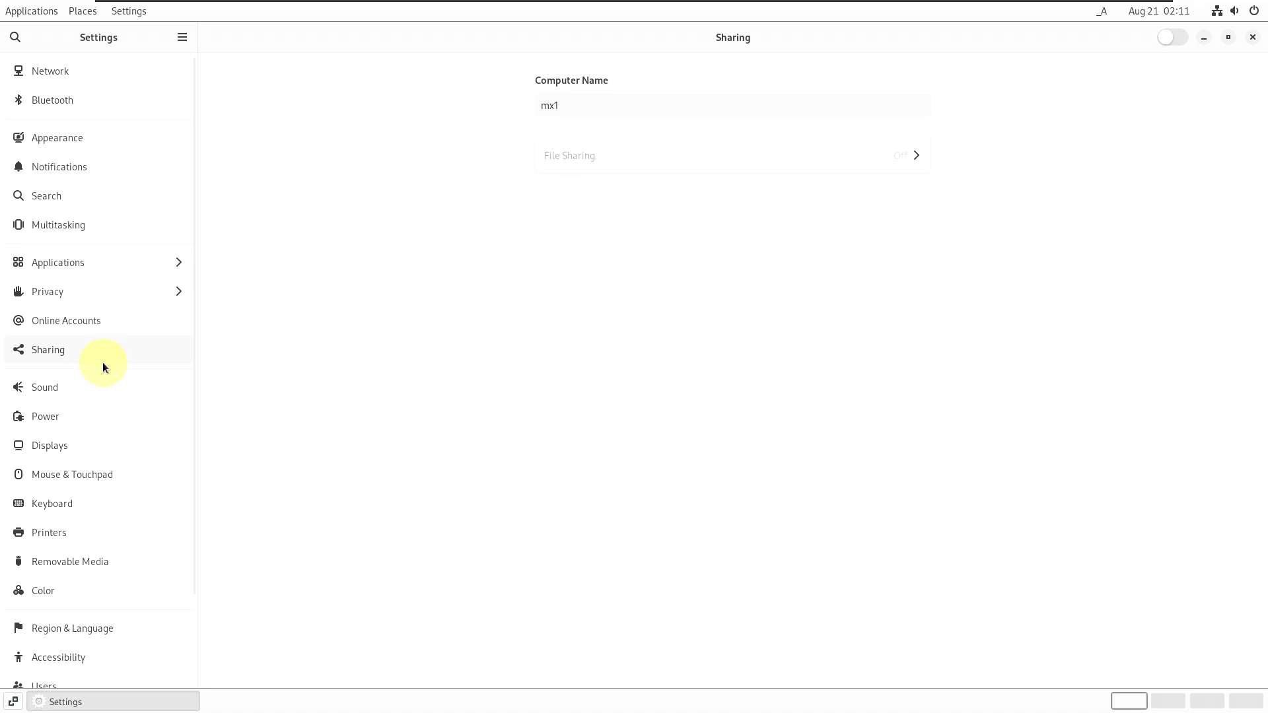
click(83, 387)
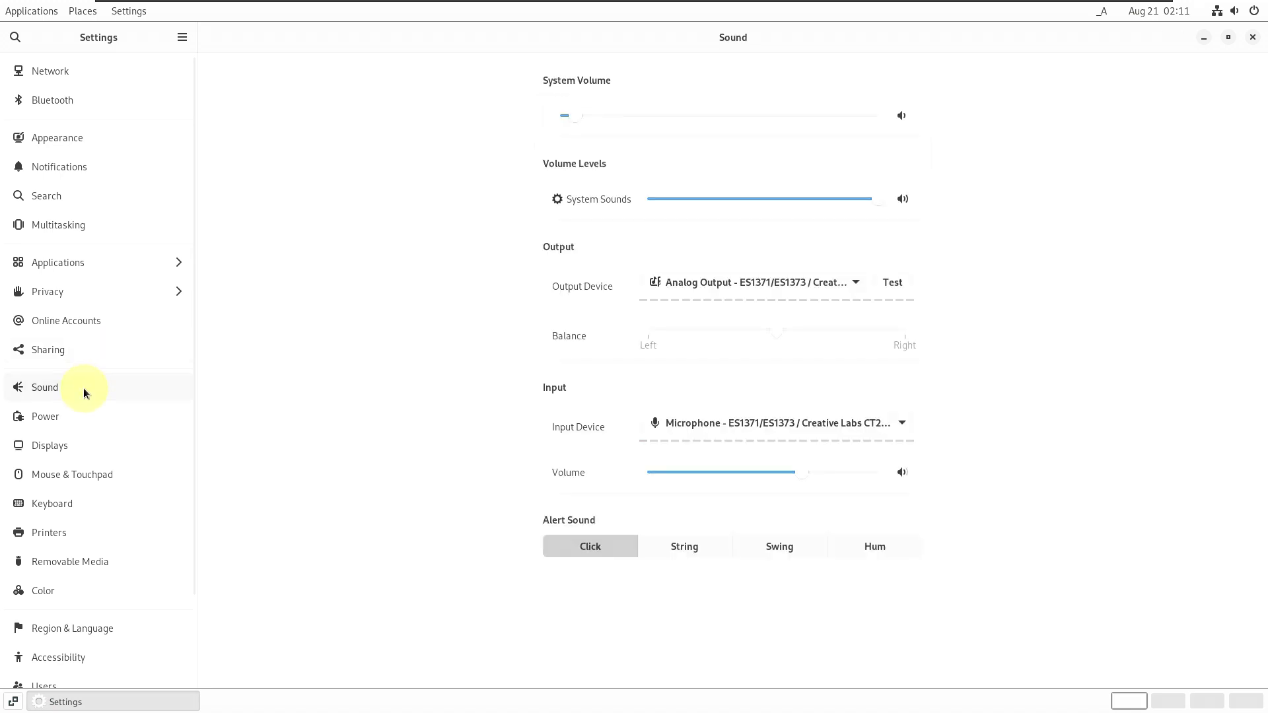
click(97, 421)
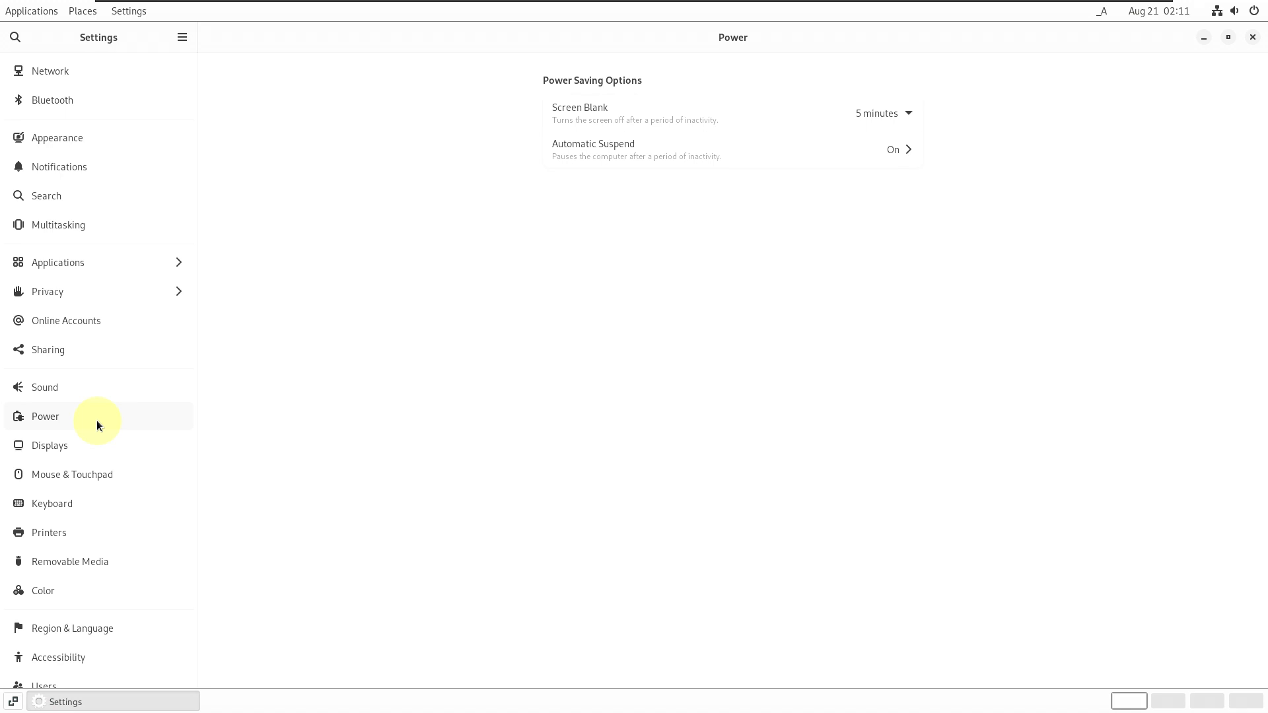
click(96, 450)
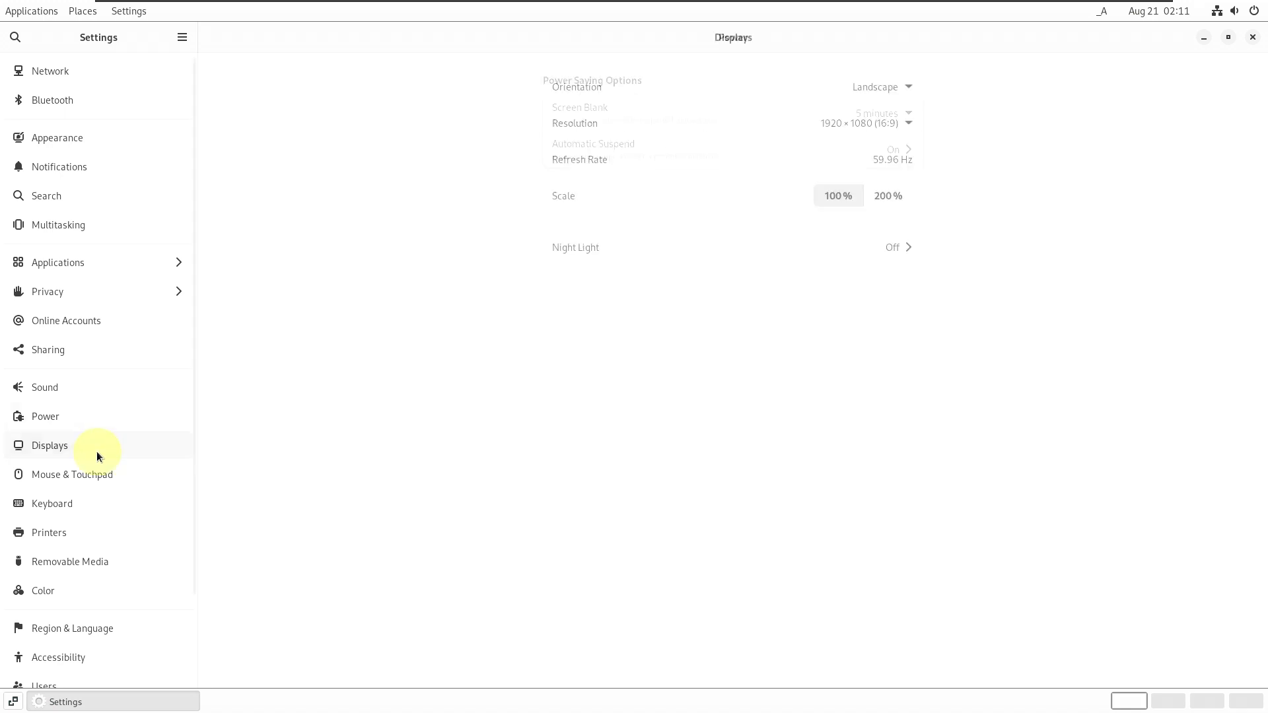
- Turn on Natural Scrolling under Mouse & Touchpad, then move to the Keyboard page
click(95, 489)
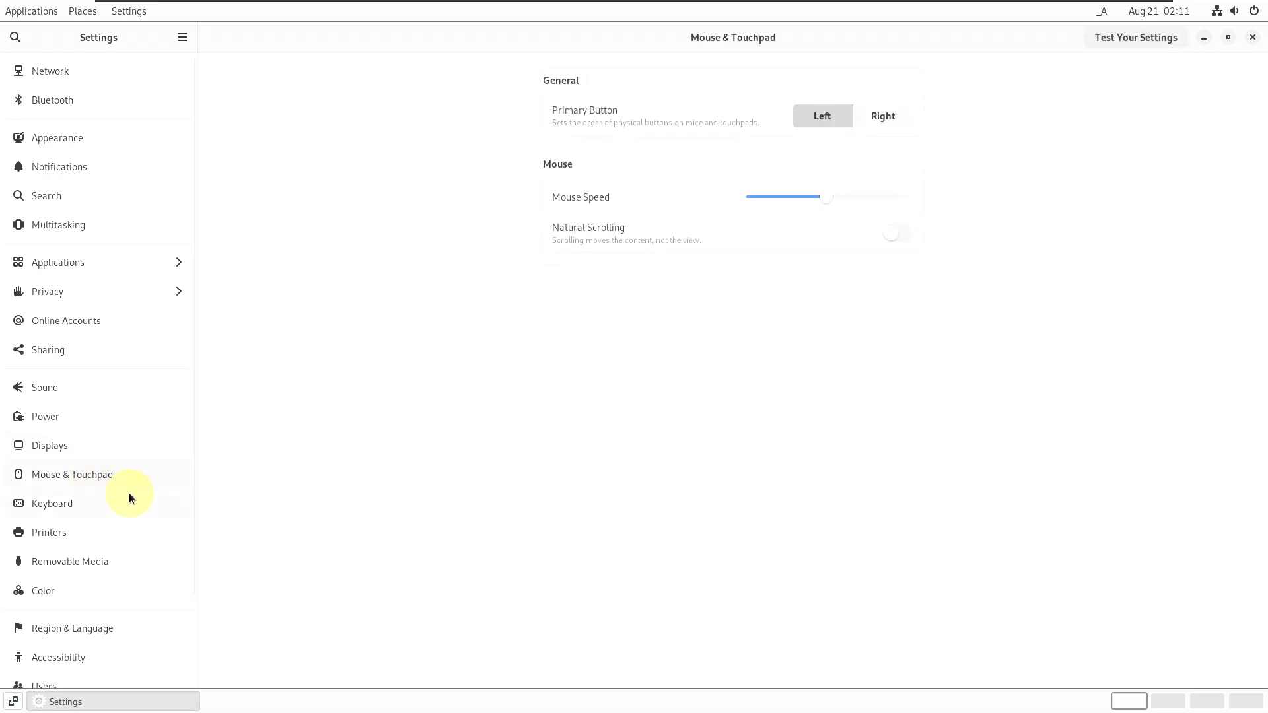
click(891, 240)
click(122, 511)
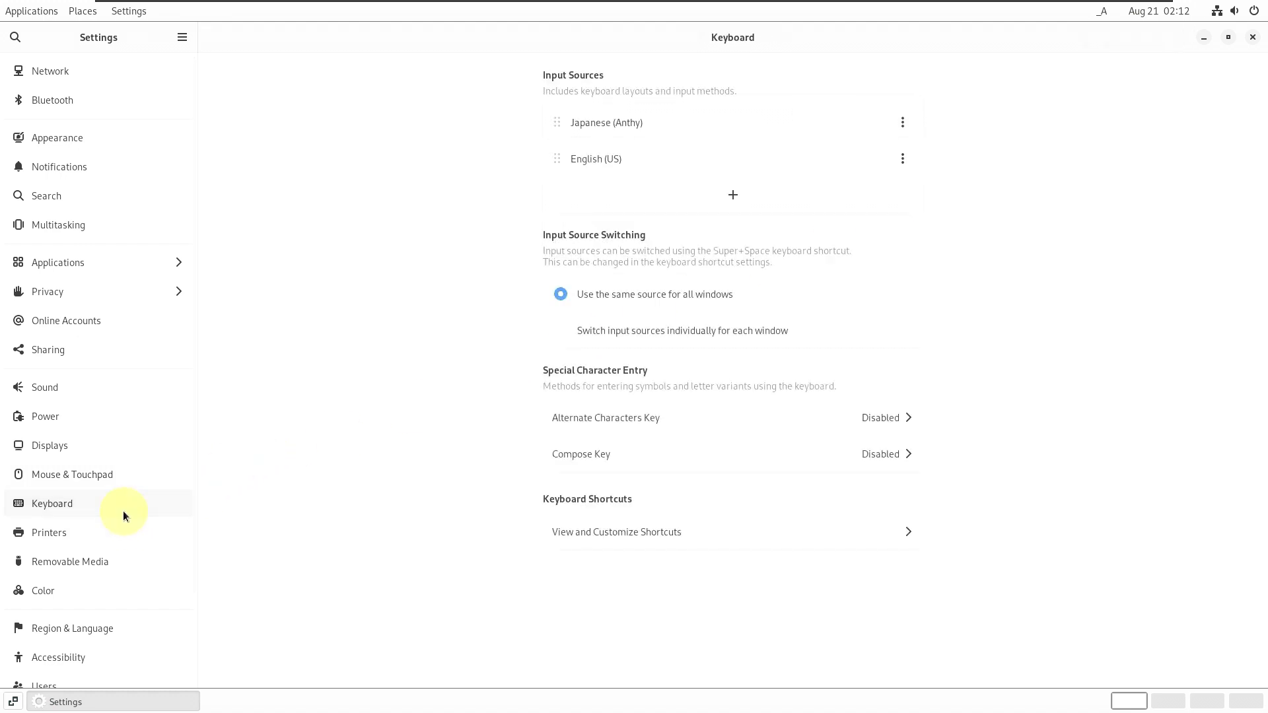
- Step through Printers, Color, Region & Language, Users, Date & Time and others to About
click(122, 538)
click(120, 567)
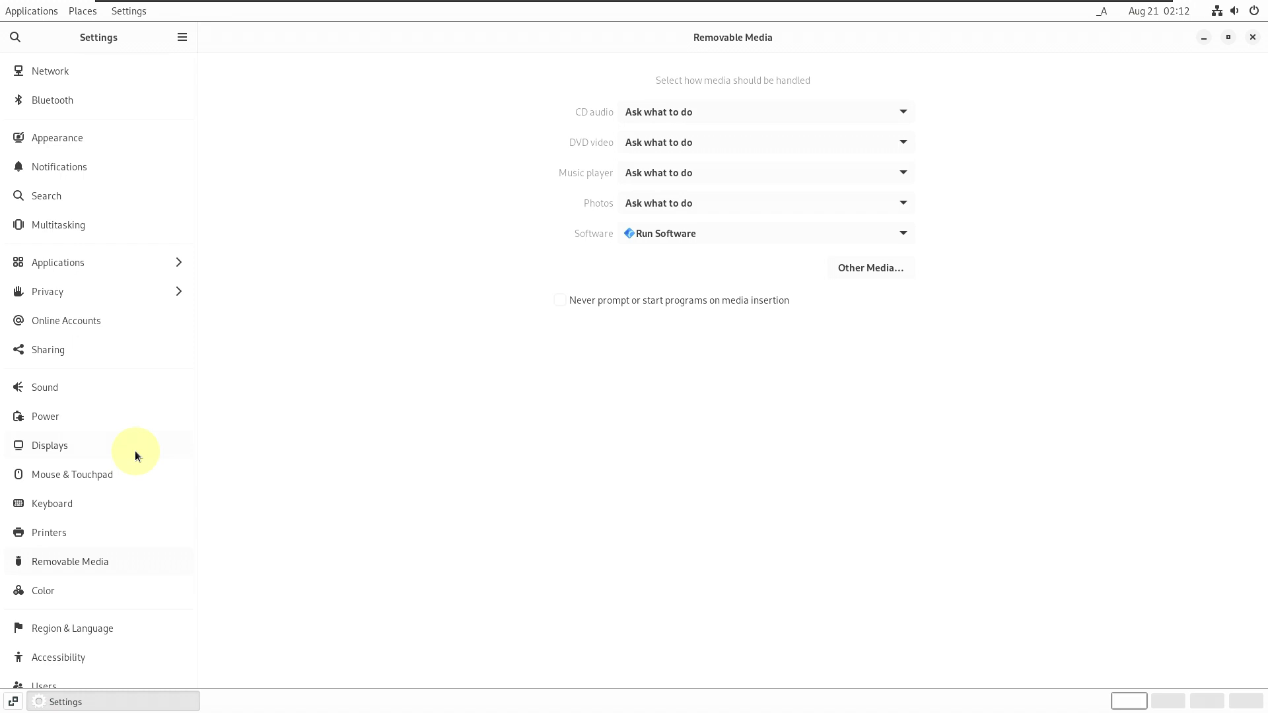
scroll(134, 451, down, 3)
click(110, 495)
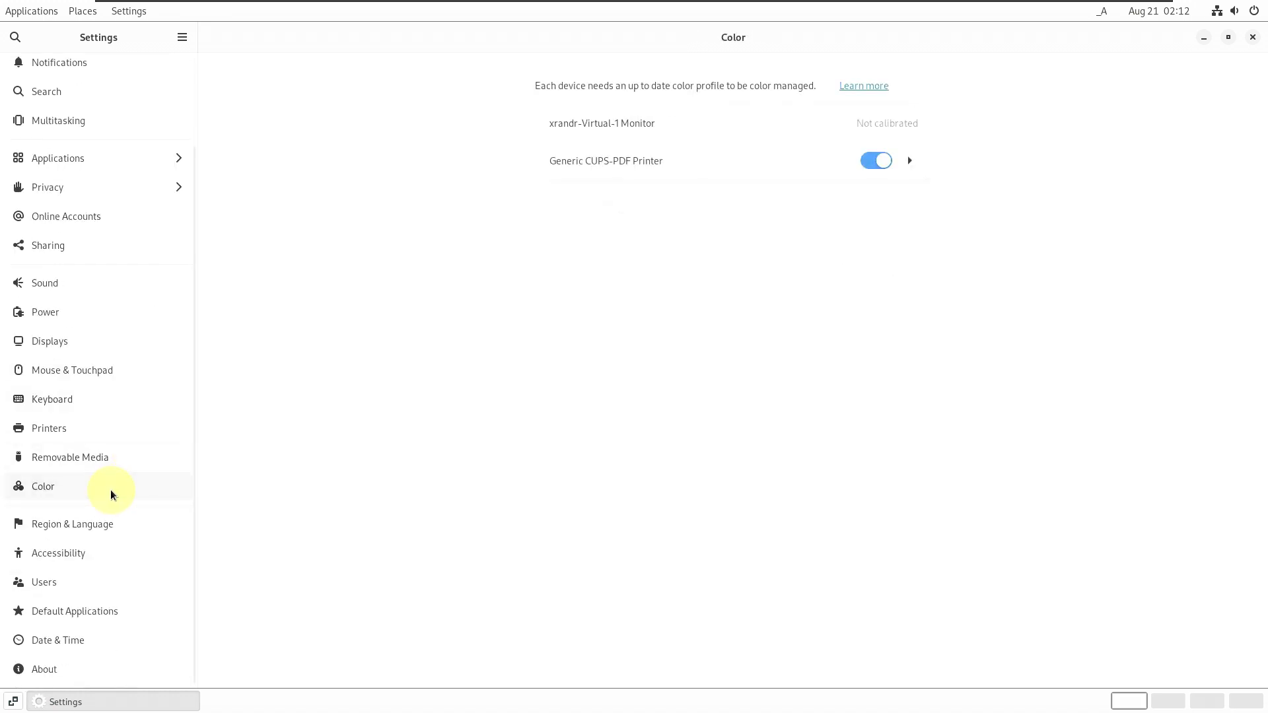
click(105, 533)
click(97, 557)
click(90, 580)
click(90, 615)
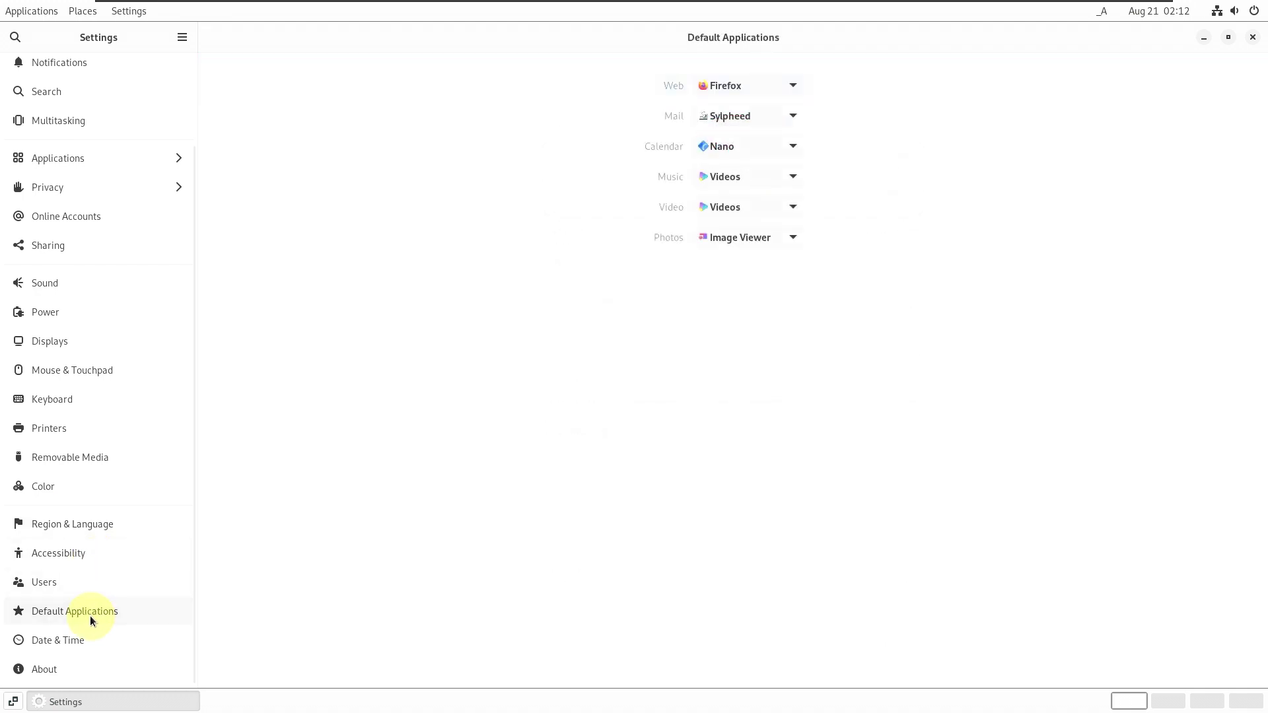
click(89, 639)
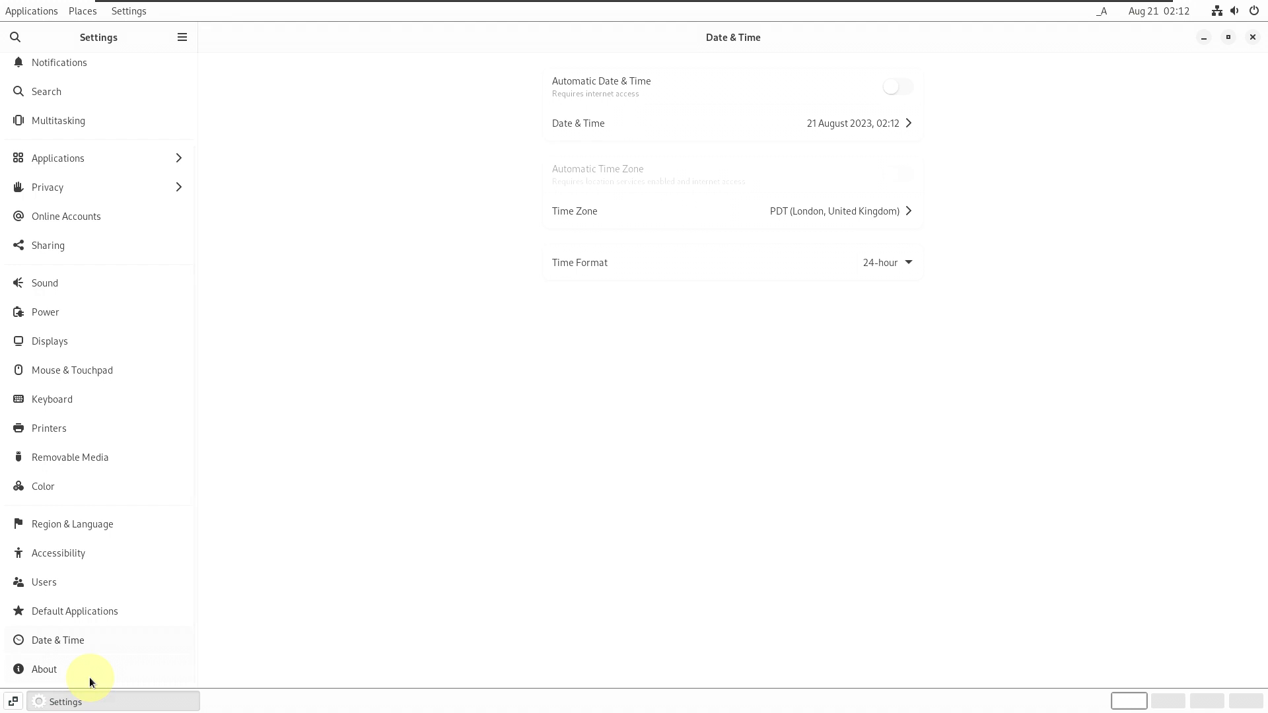
click(90, 677)
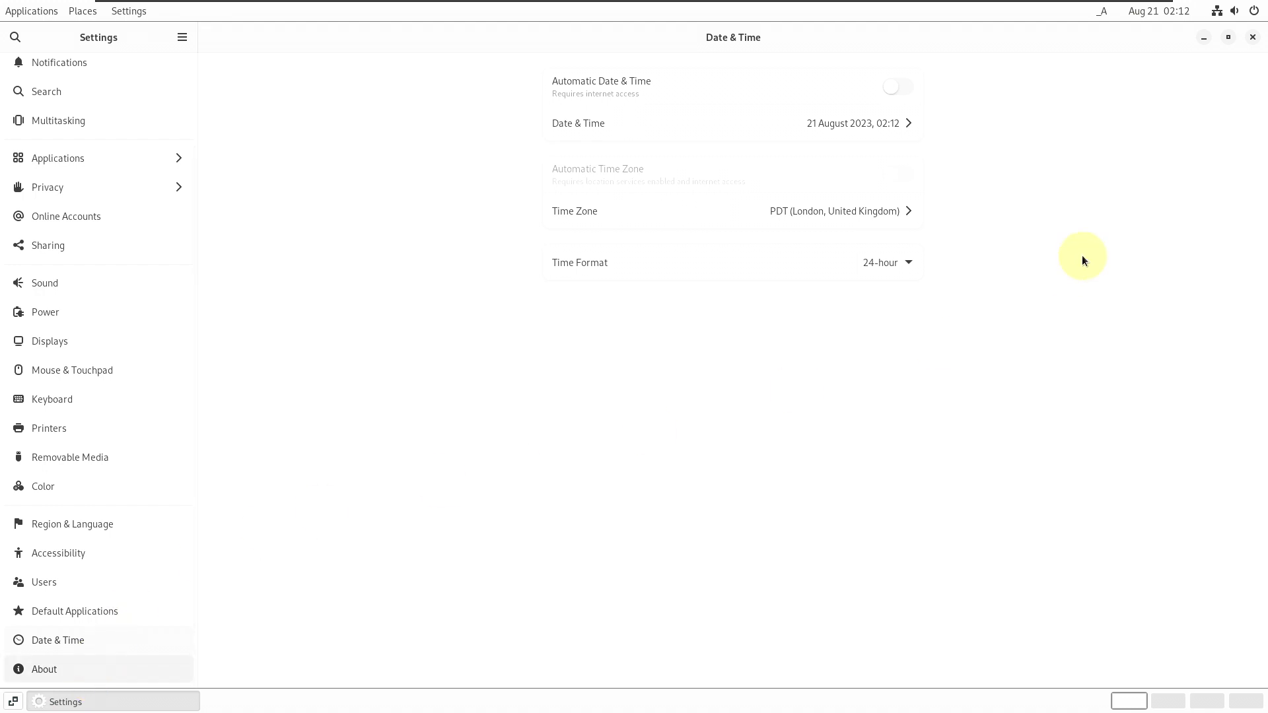
- Close the Settings window and glance at the system menu and calendar popup
click(1253, 38)
click(1232, 15)
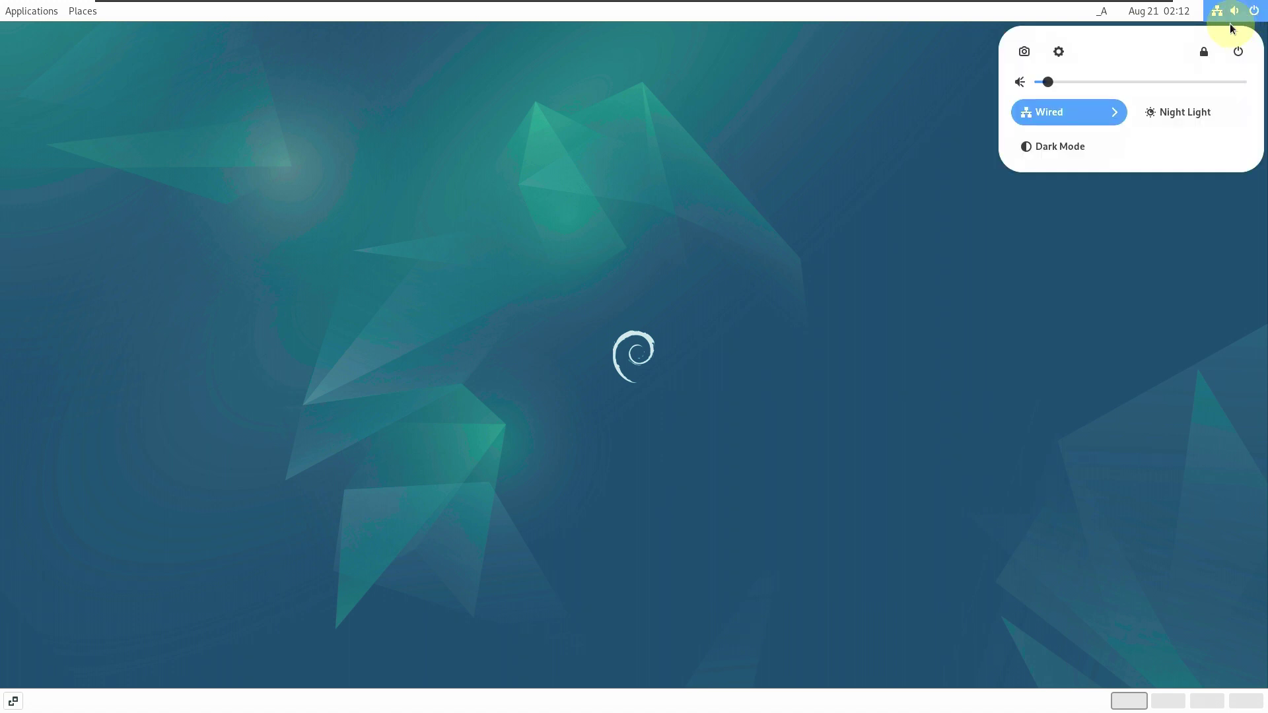
click(1092, 300)
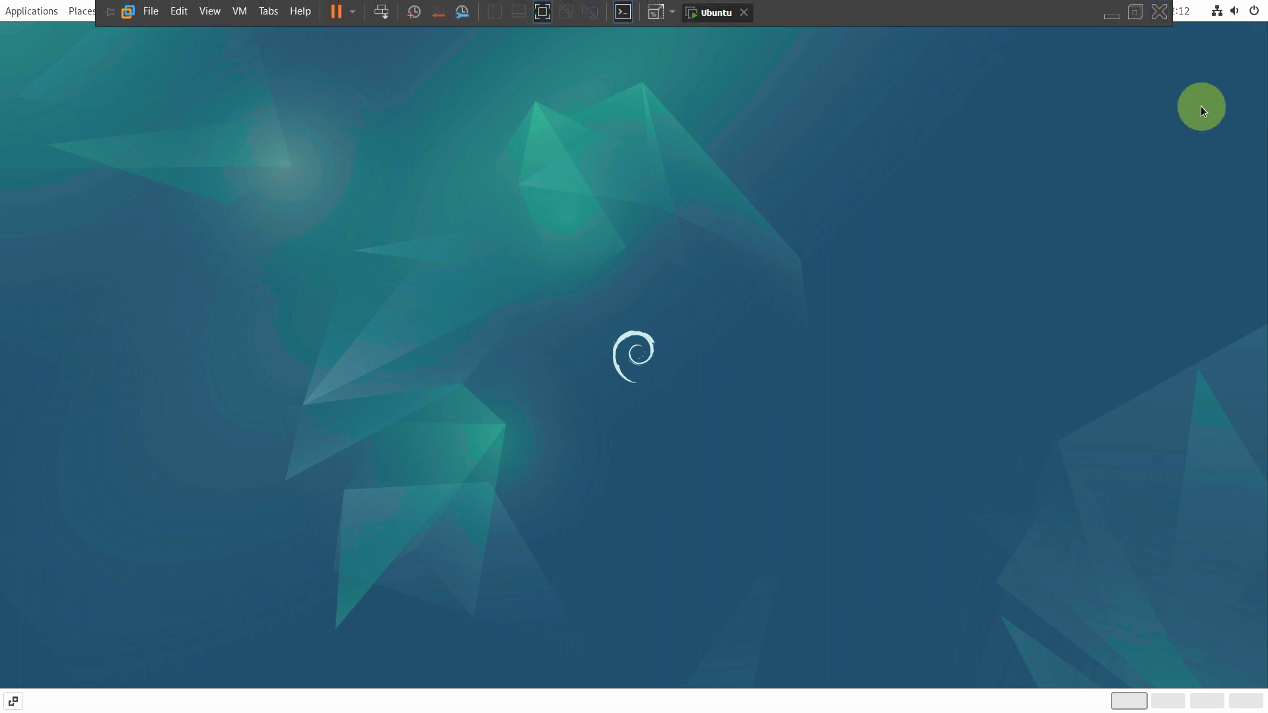
click(1172, 15)
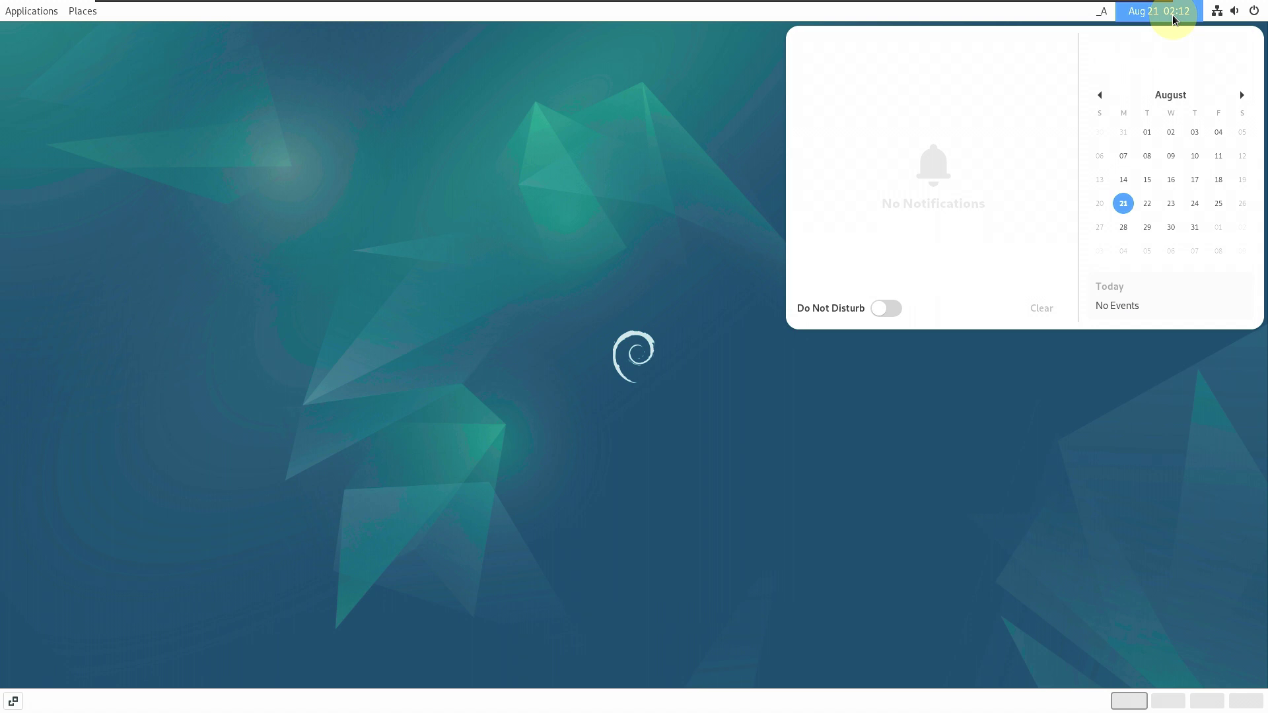
click(1110, 400)
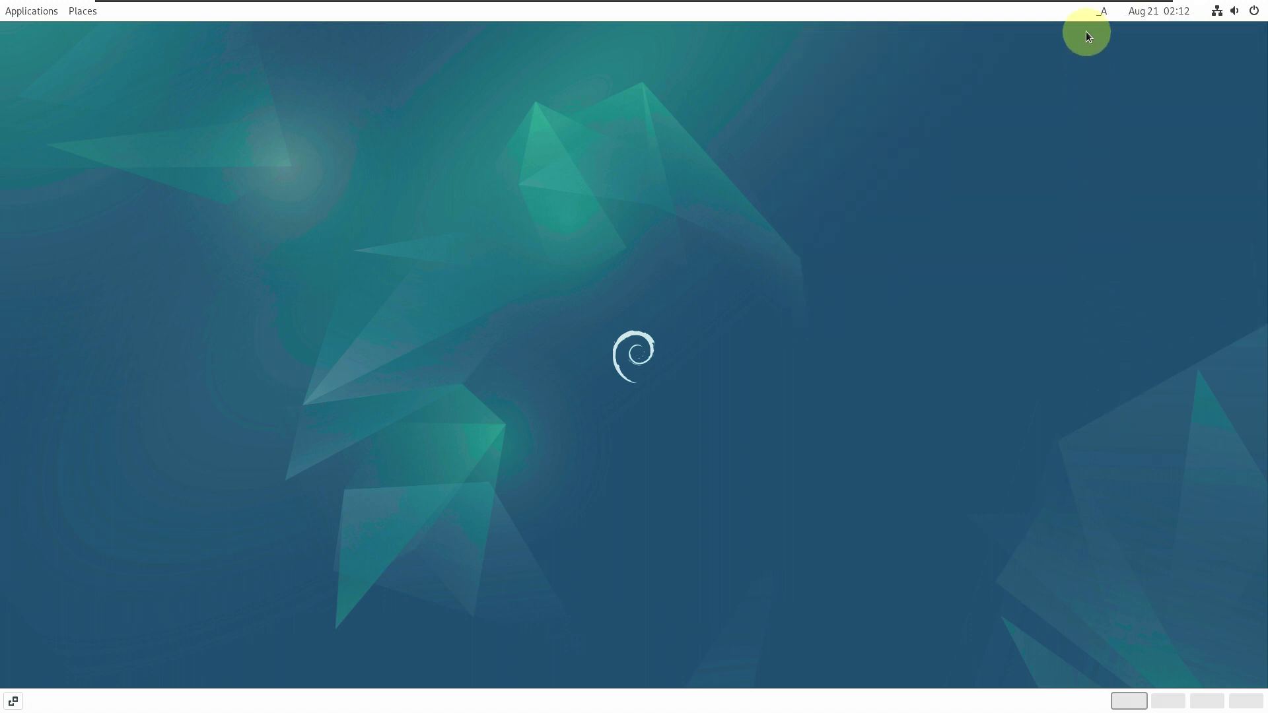
- Check the input-method options in the top bar and bring up the Activities overview
click(1104, 12)
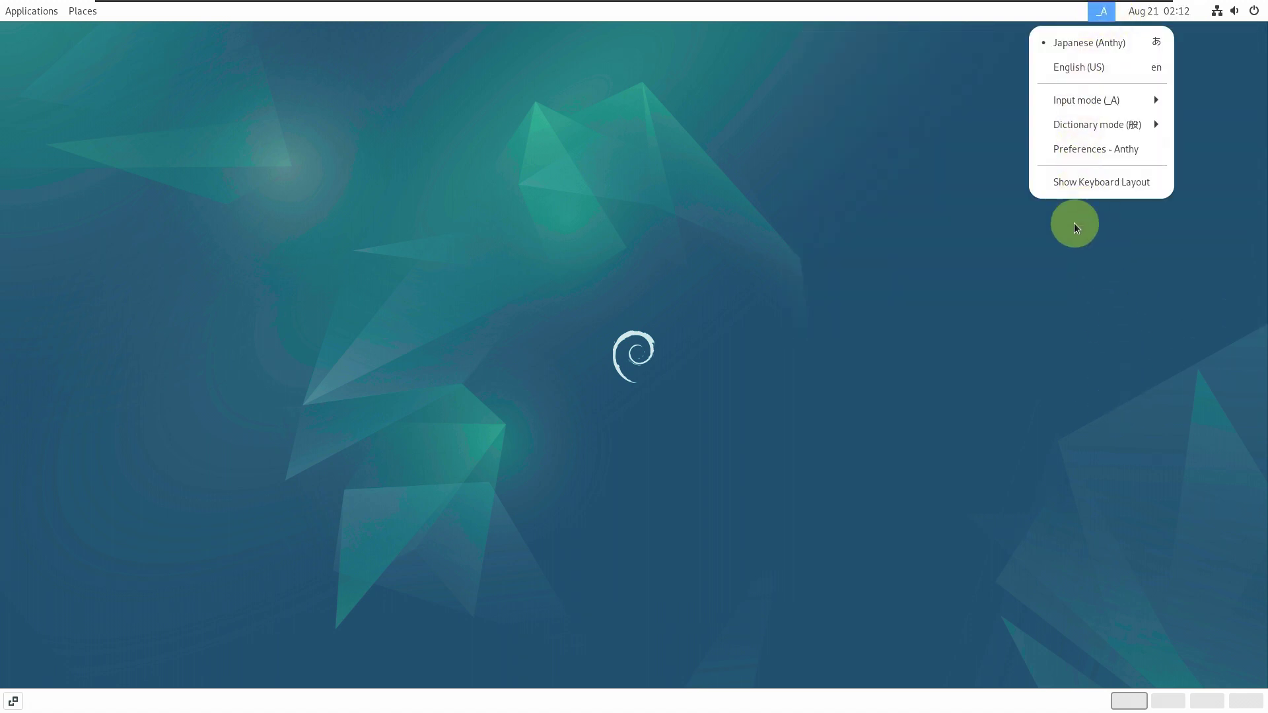
click(453, 410)
click(12, 703)
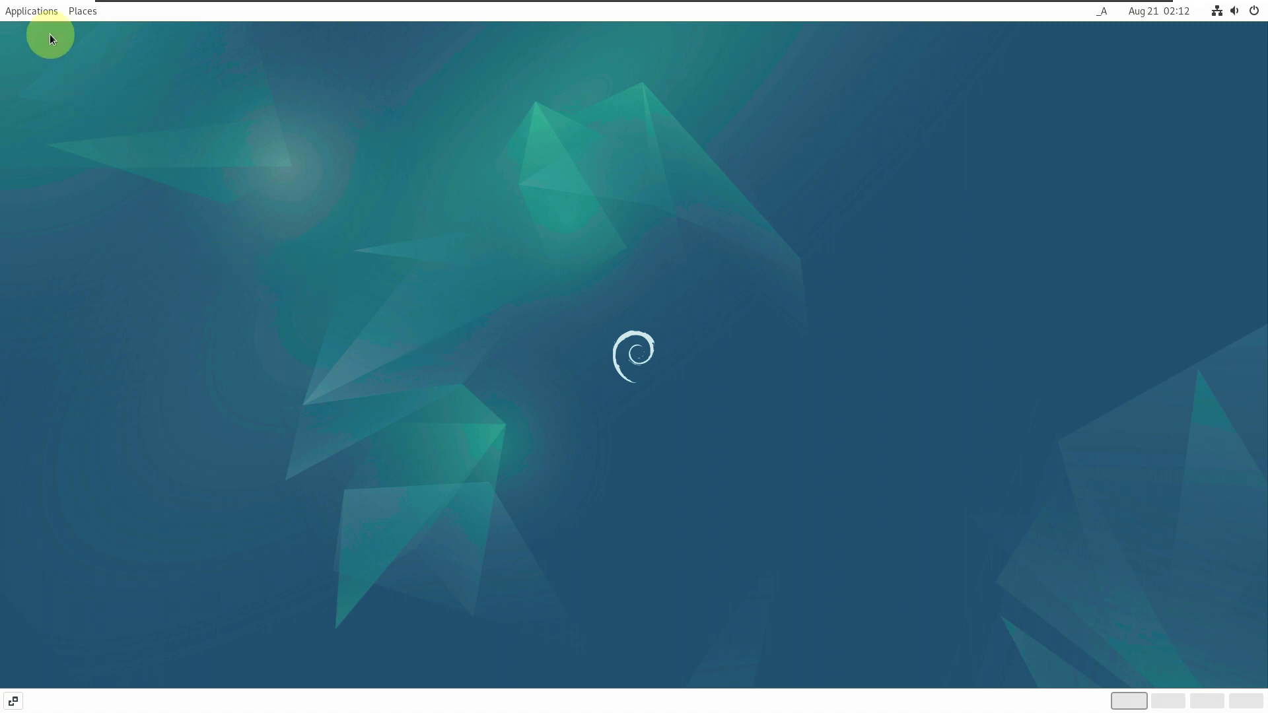
- Browse each category in the Applications menu, then launch Files from Favorites
click(45, 13)
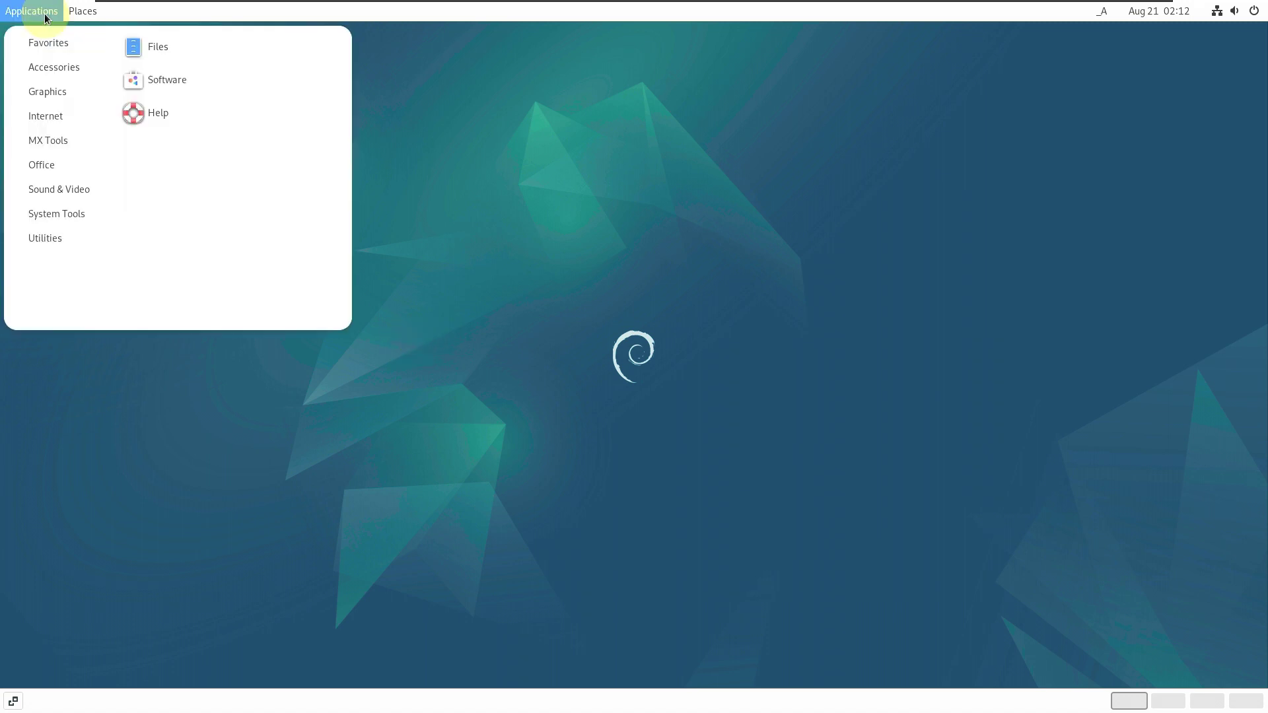
mouse_move(48, 93)
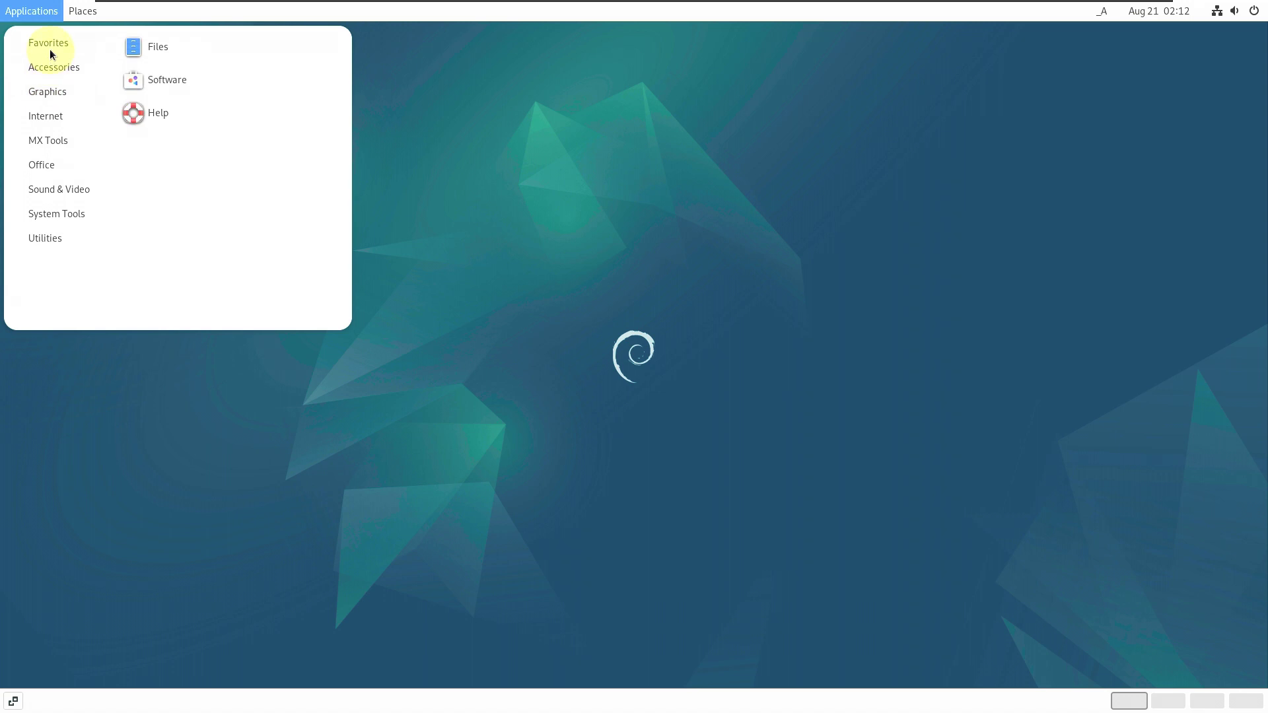
mouse_move(54, 75)
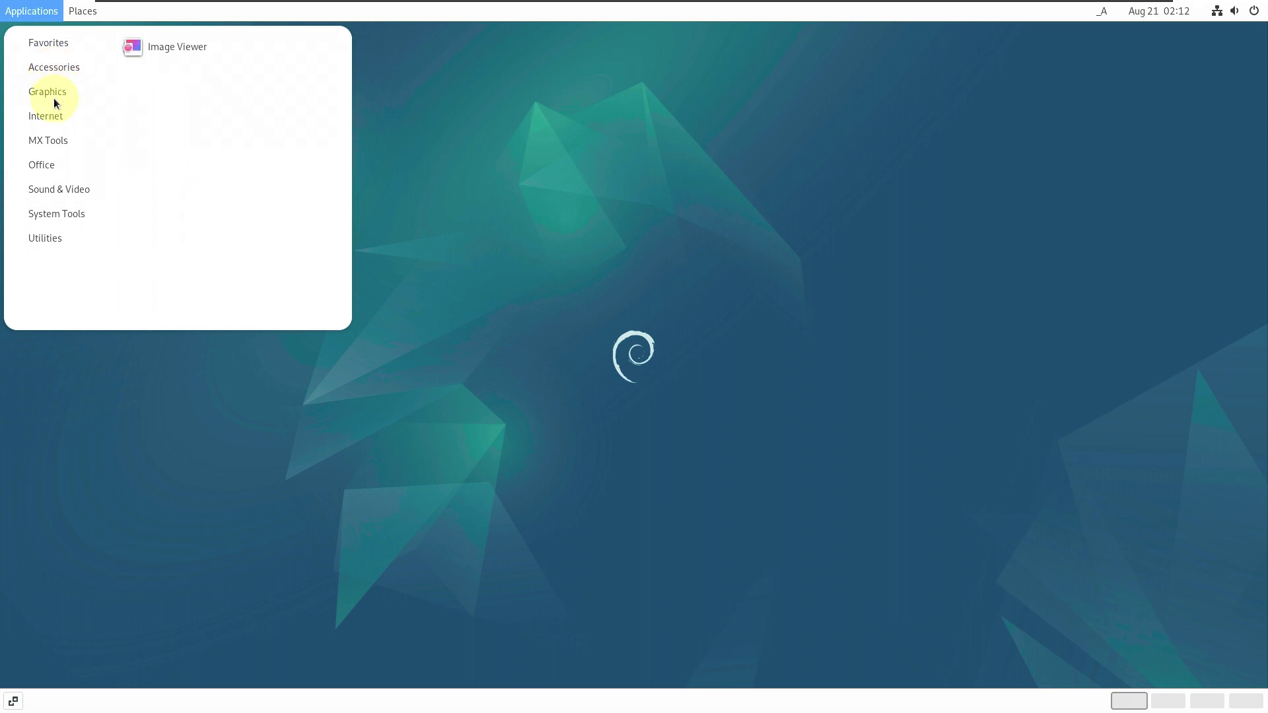
mouse_move(56, 119)
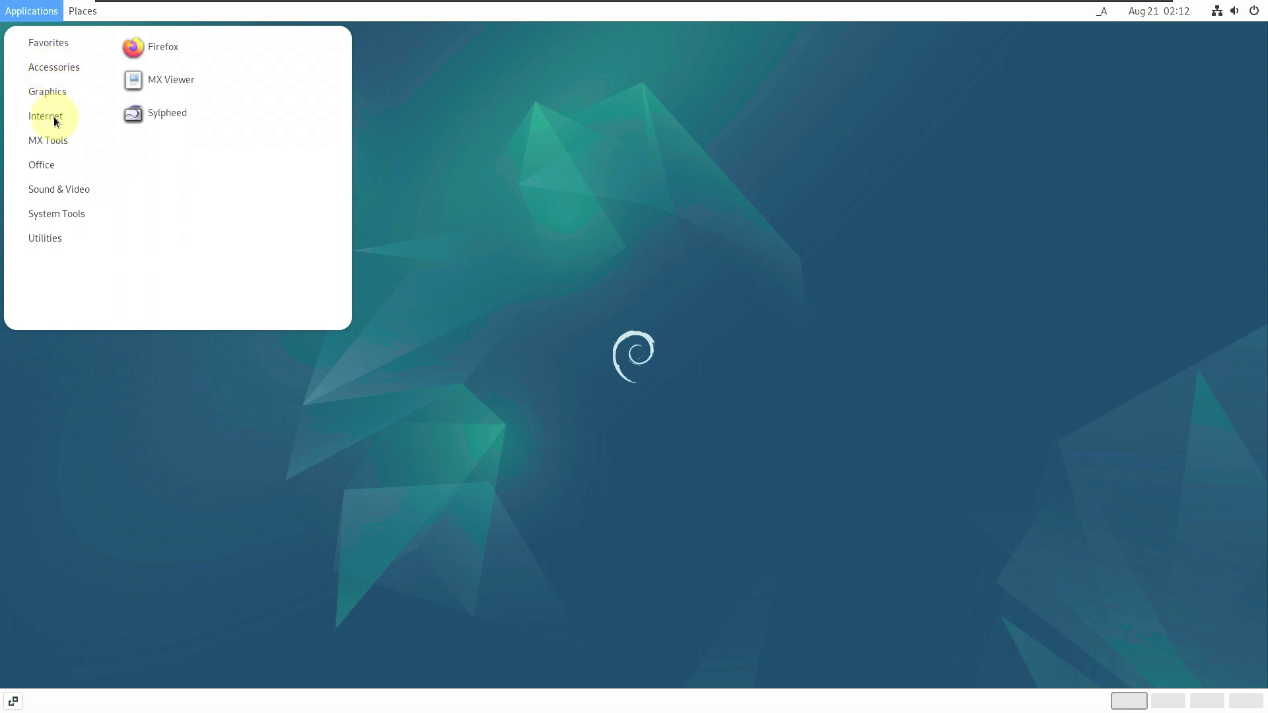
mouse_move(53, 142)
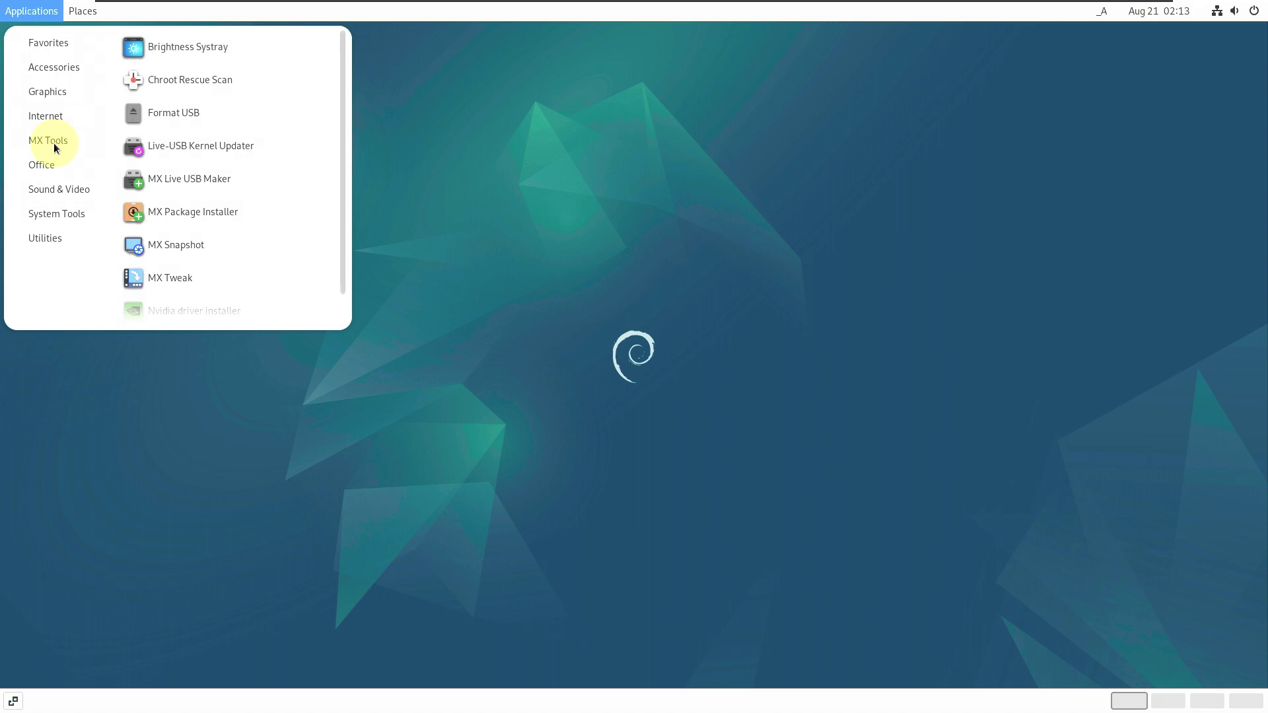
mouse_move(53, 169)
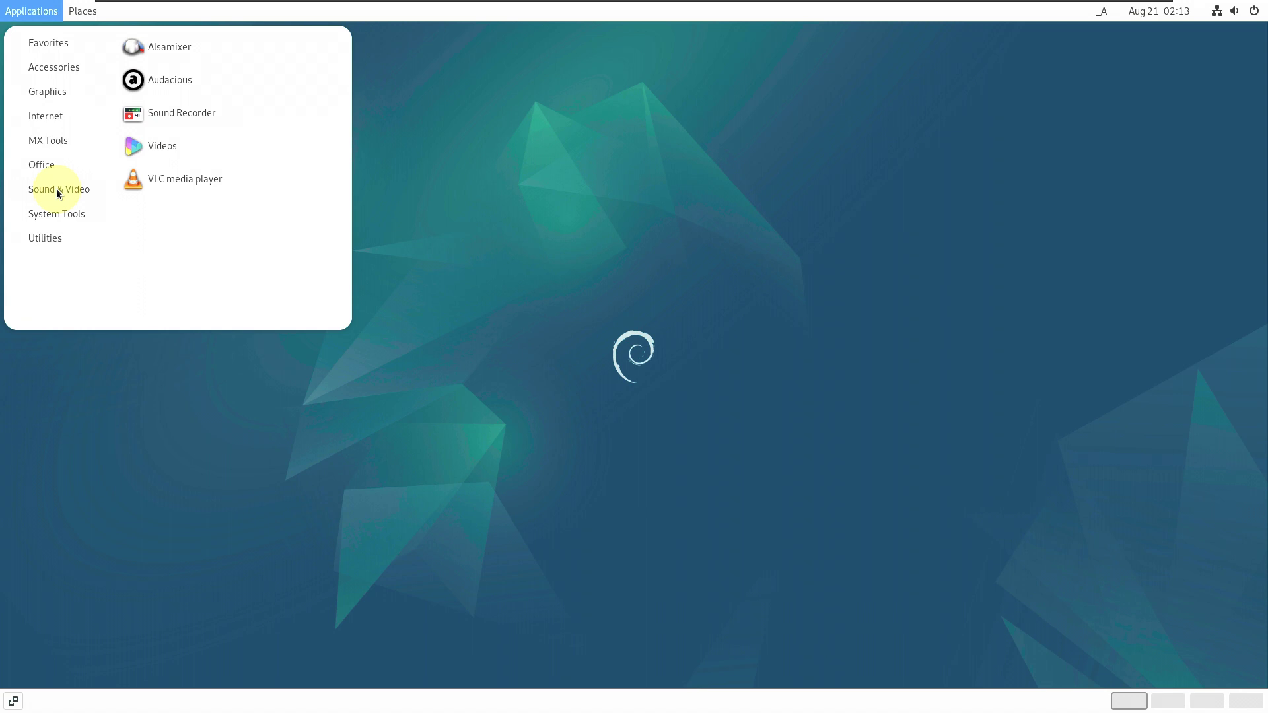
mouse_move(59, 216)
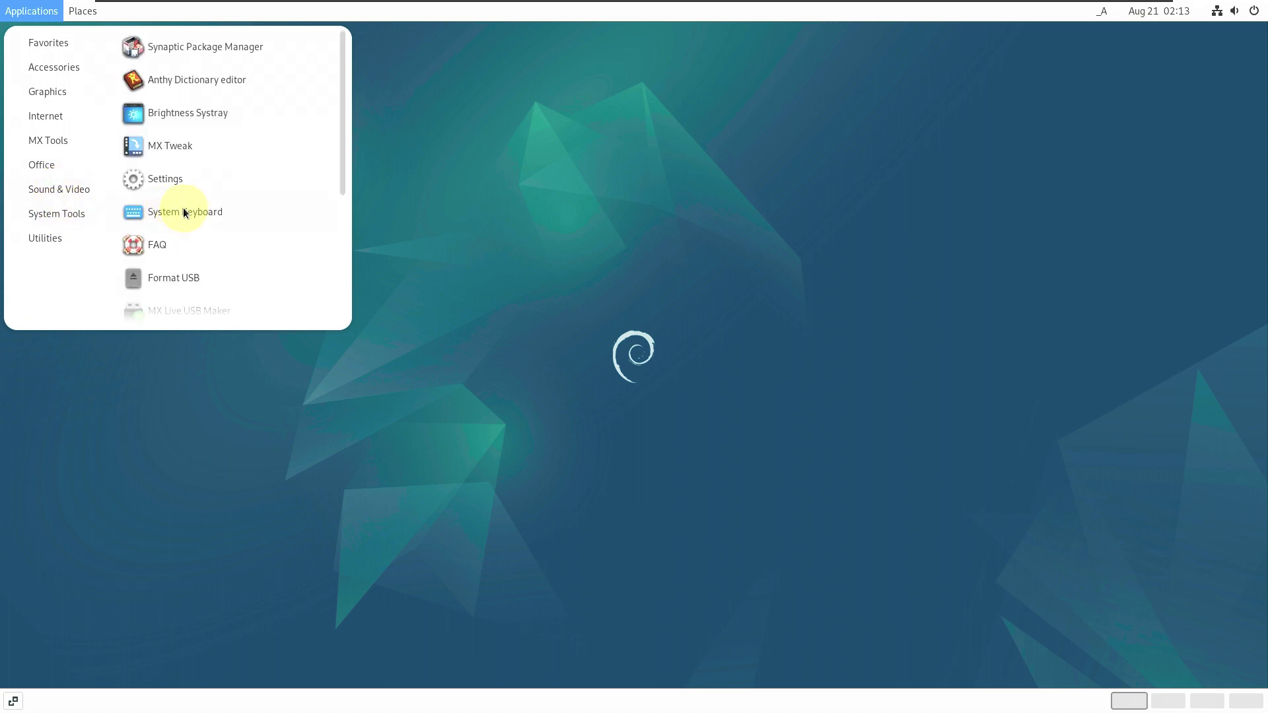
scroll(185, 213, down, 5)
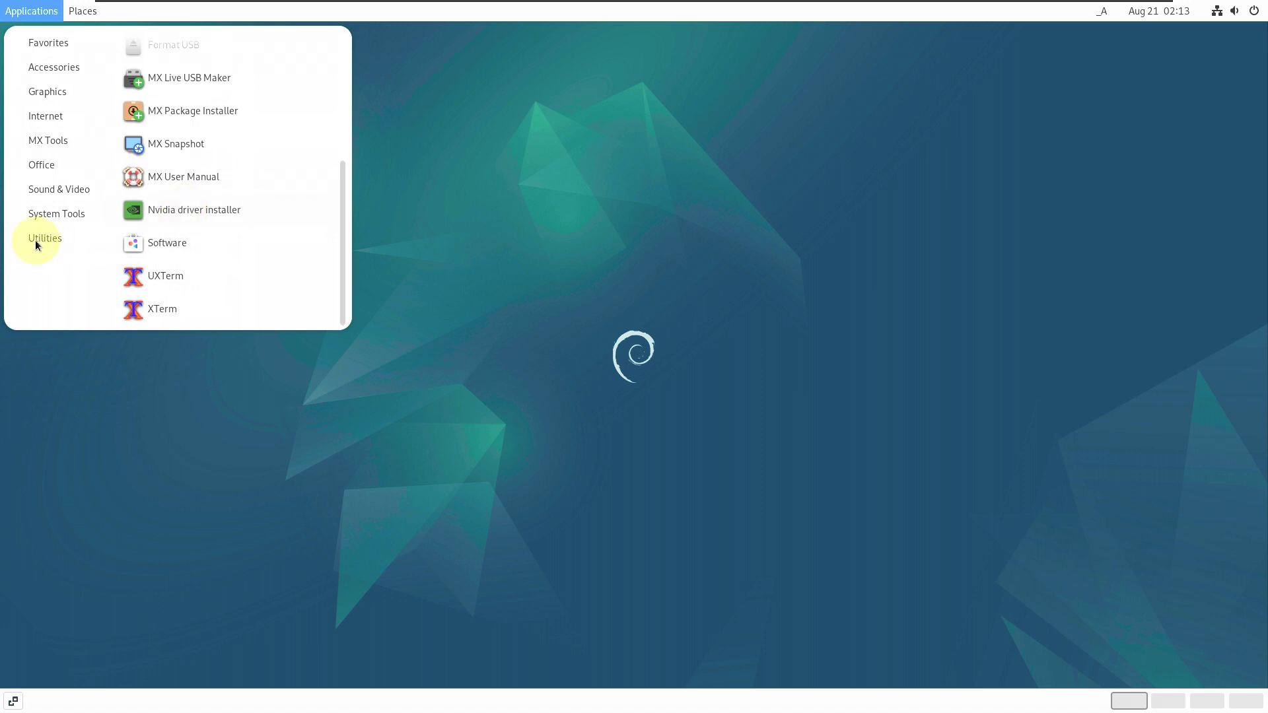
mouse_move(36, 242)
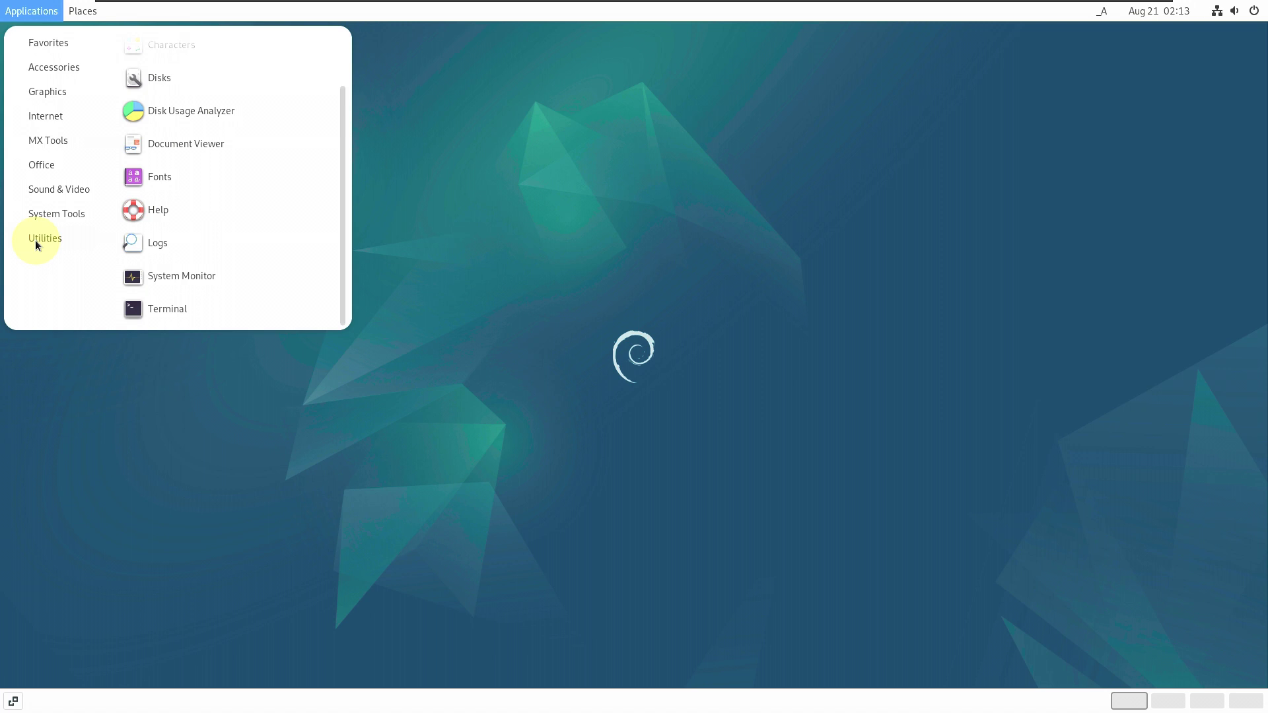
scroll(158, 238, up, 3)
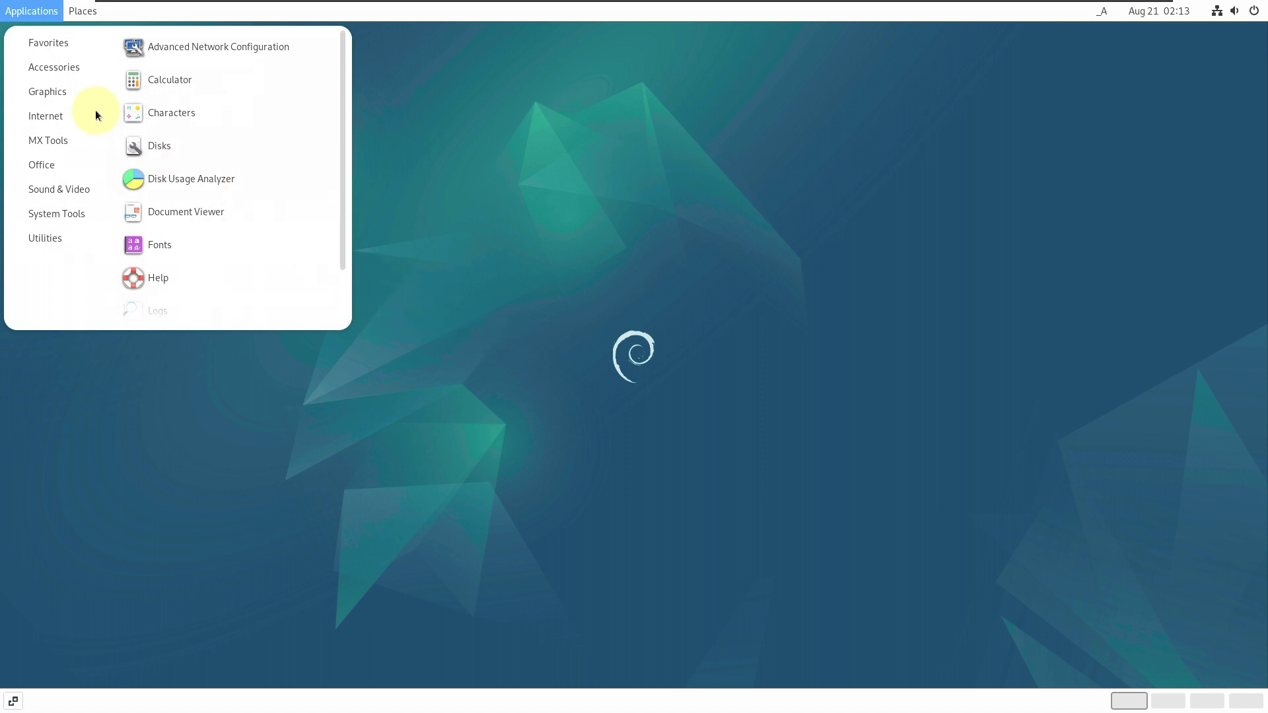
click(139, 59)
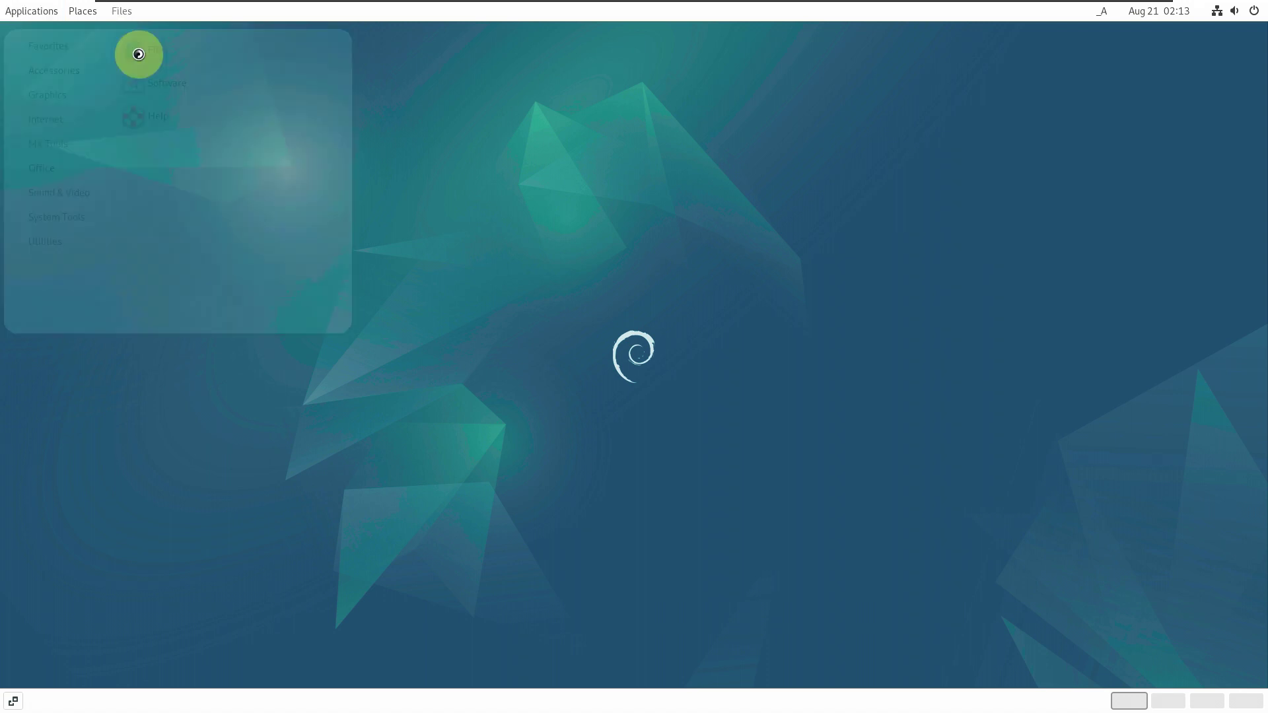
- Launch Software from Favorites and Text Editor from Accessories
click(37, 12)
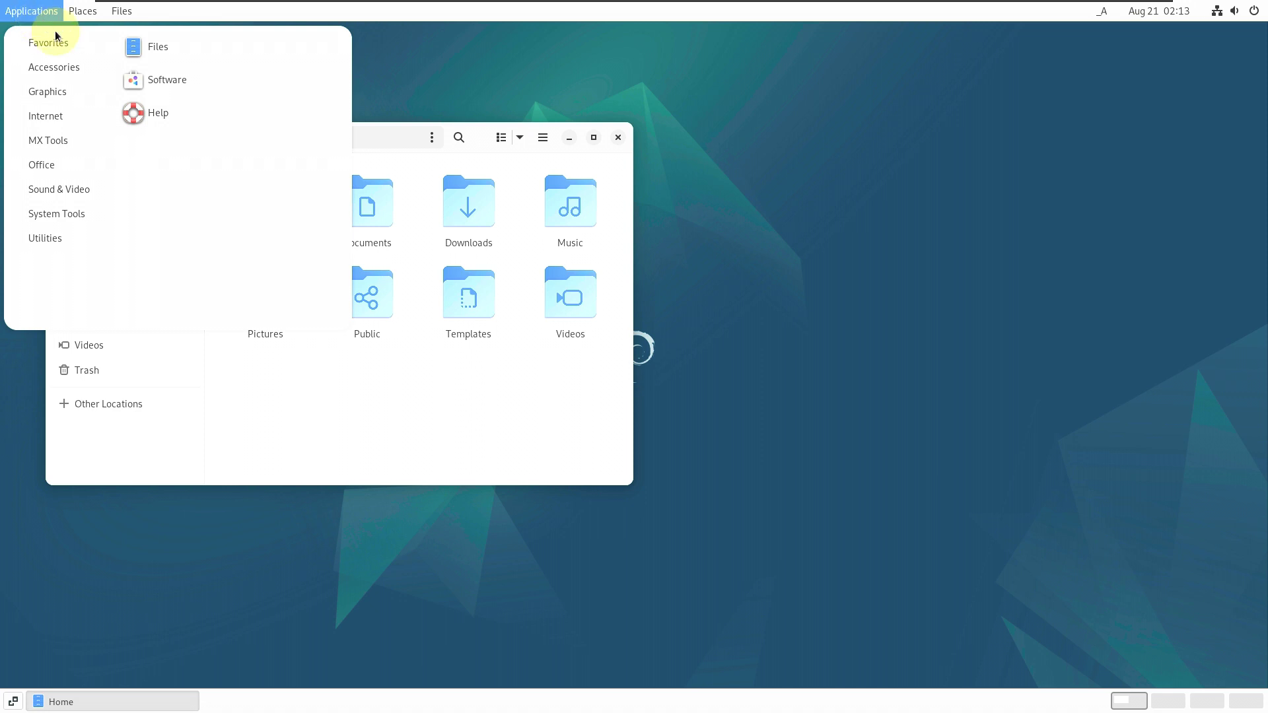
click(168, 78)
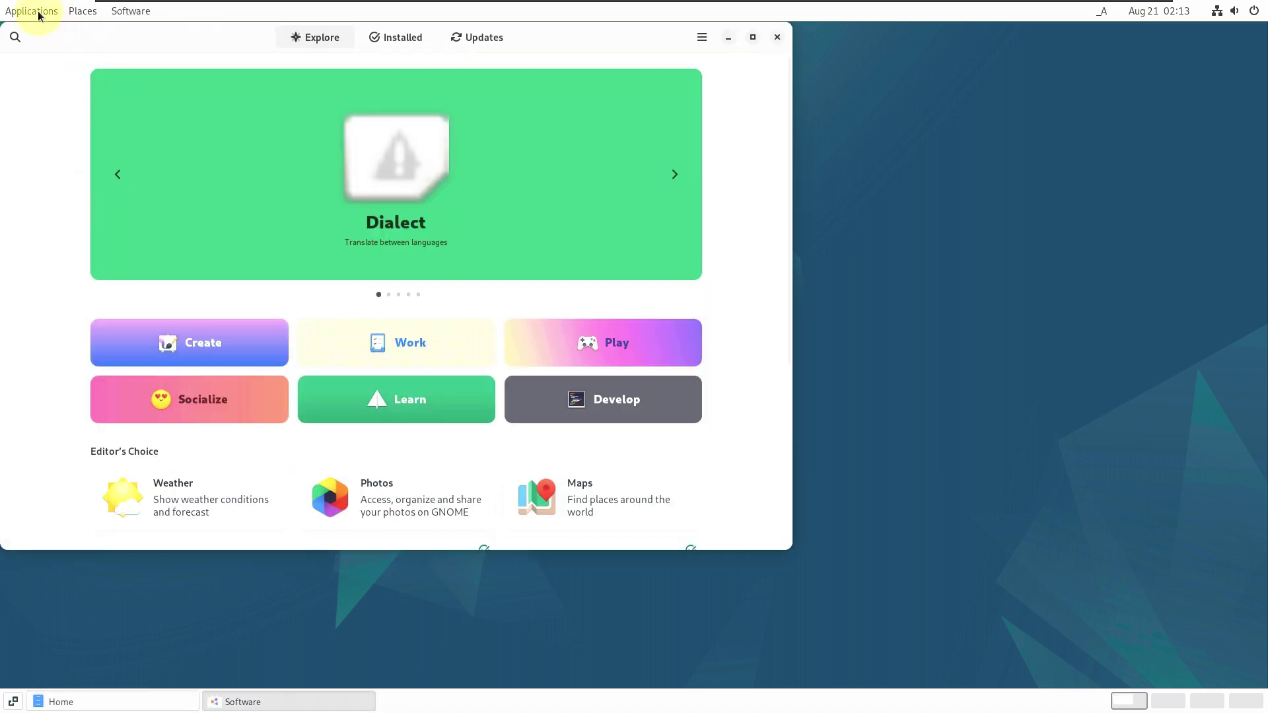
click(38, 12)
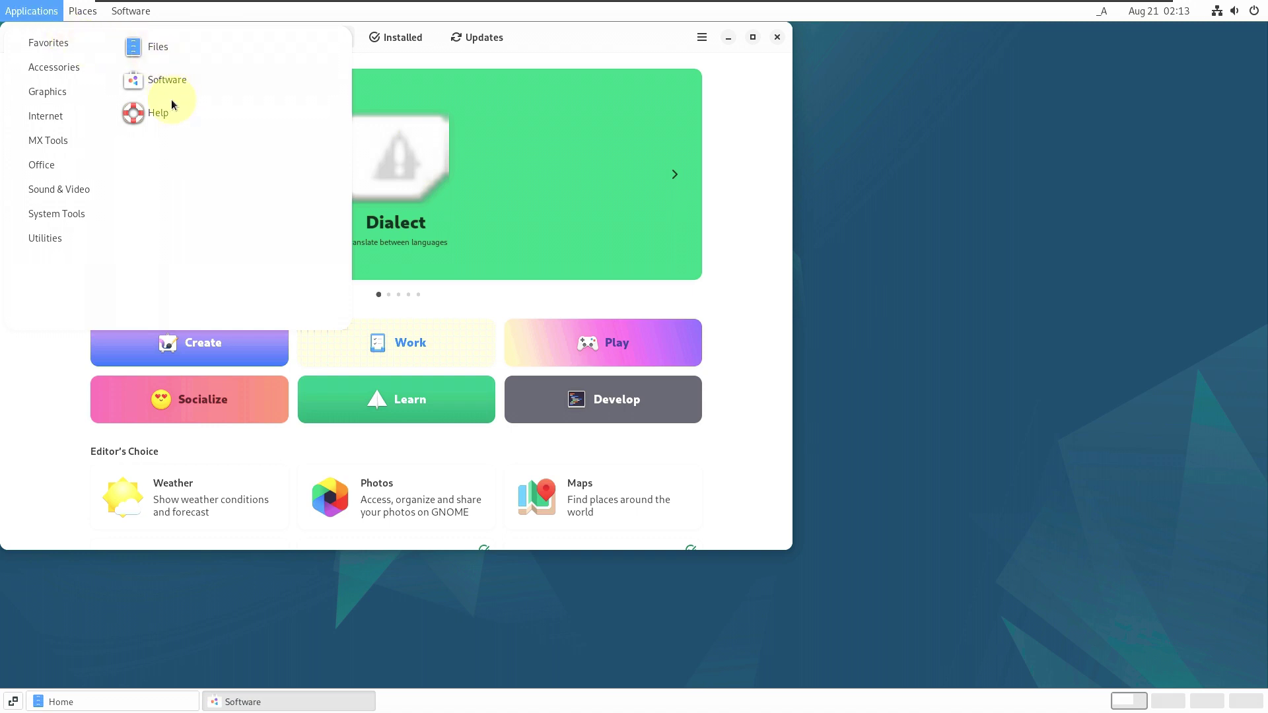
mouse_move(62, 72)
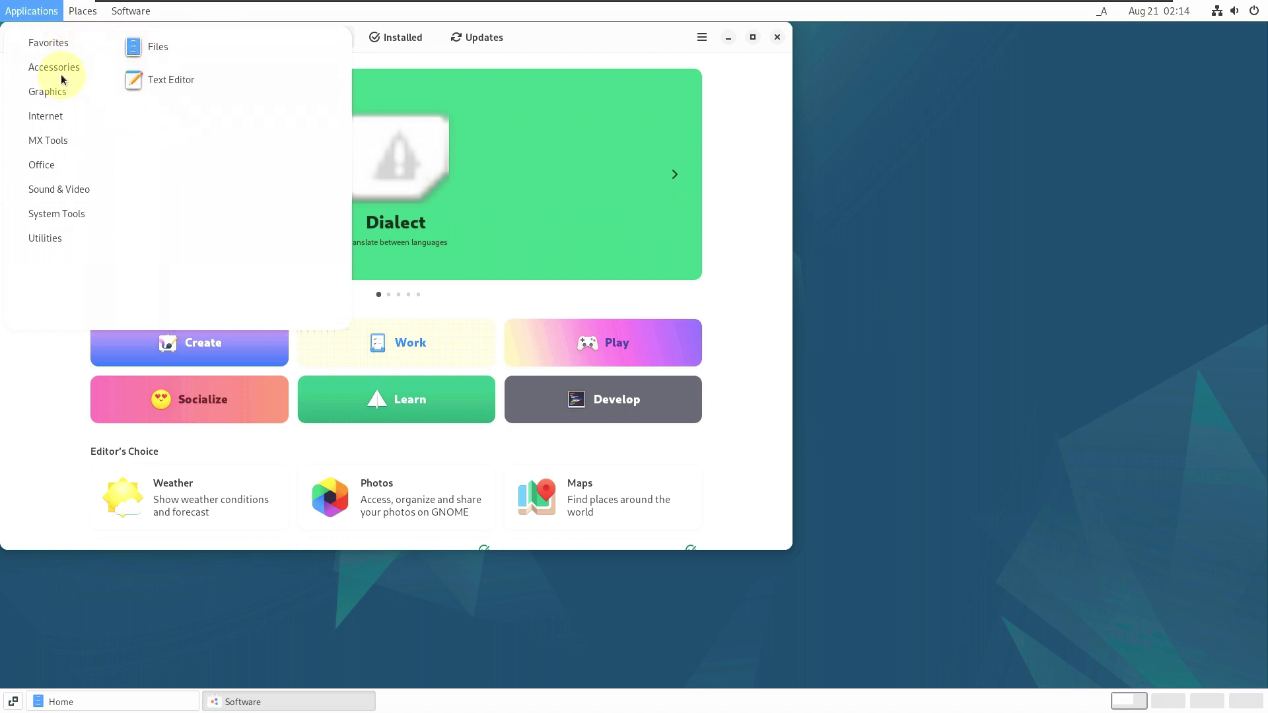
click(151, 78)
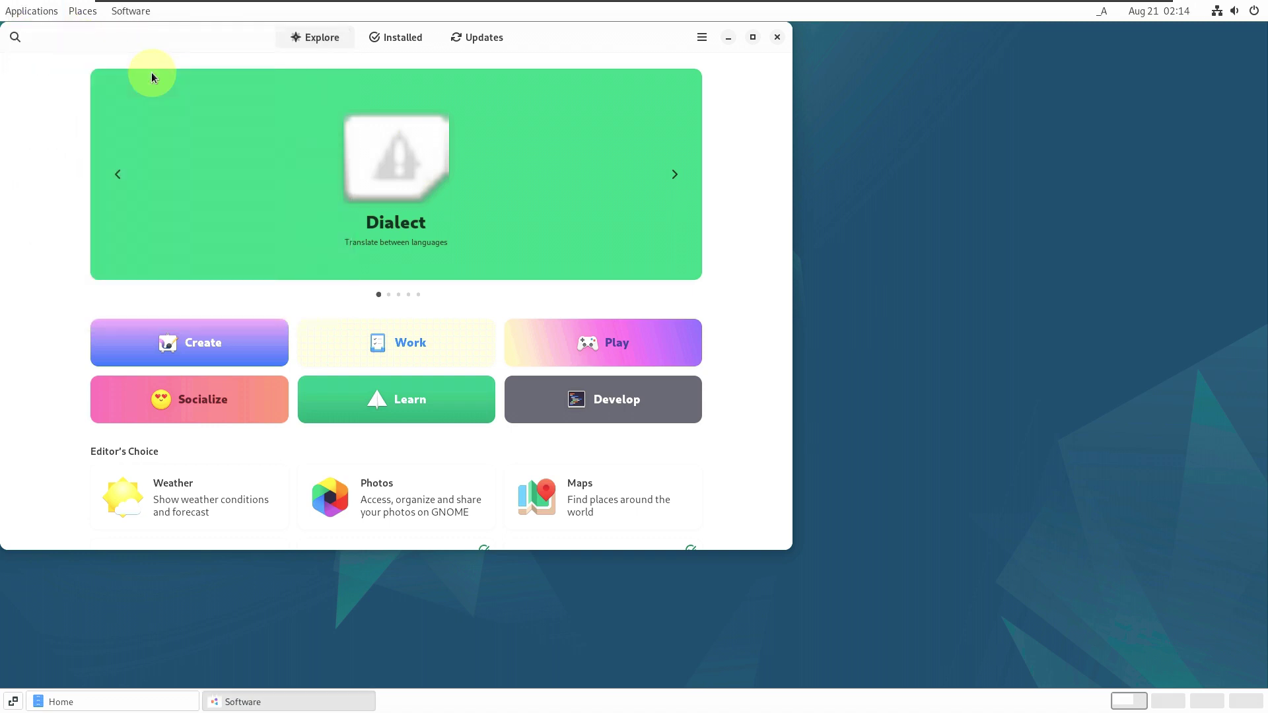
click(32, 11)
- Launch Image Viewer, then MX Viewer from the Internet category
mouse_move(46, 93)
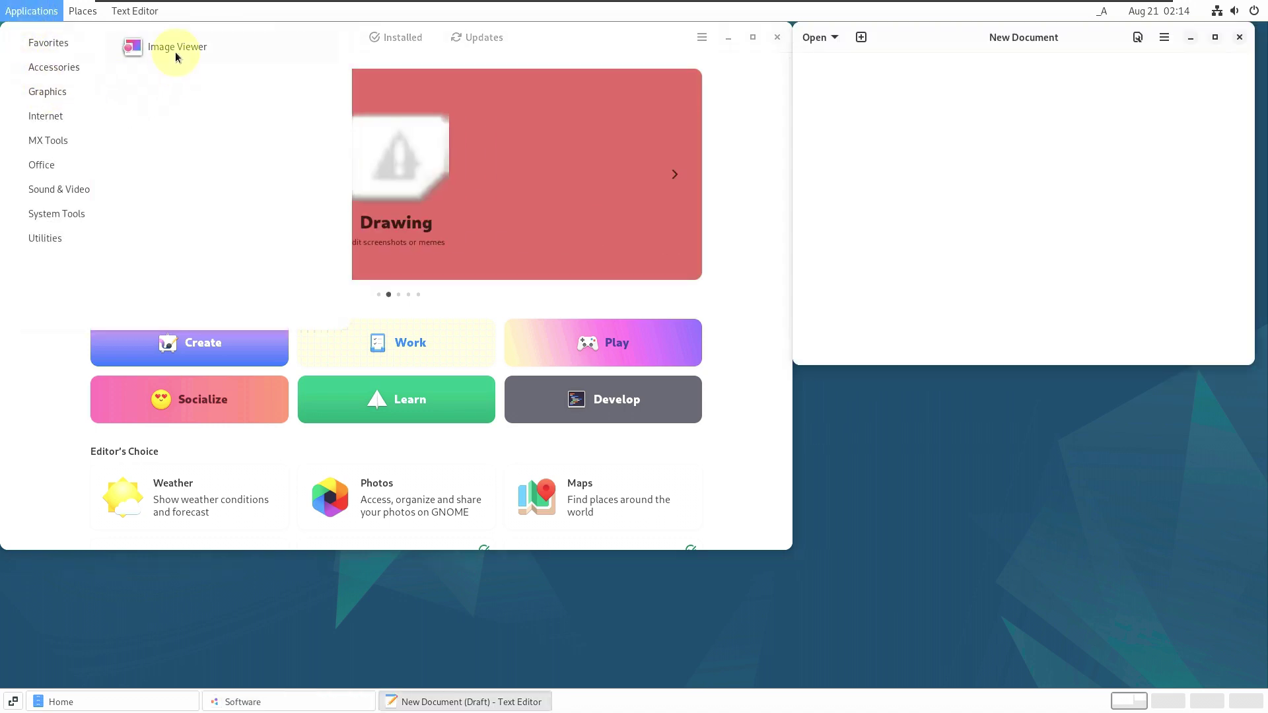
click(176, 55)
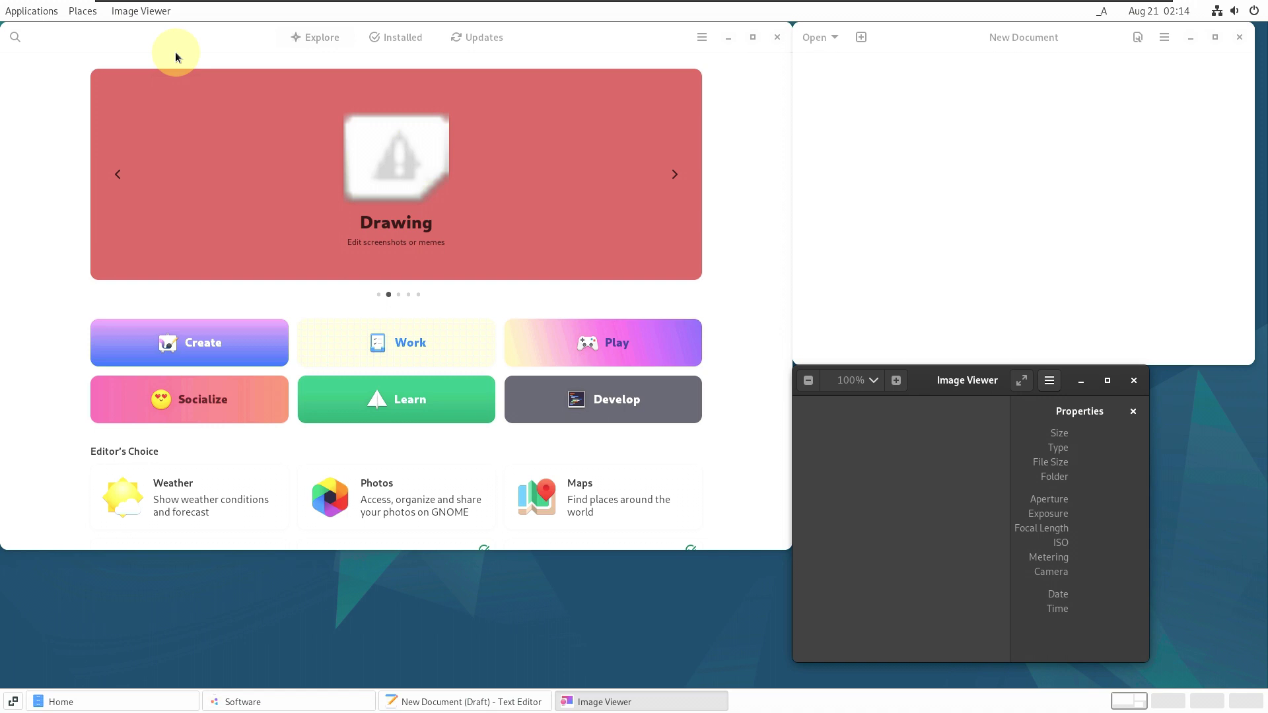
click(40, 12)
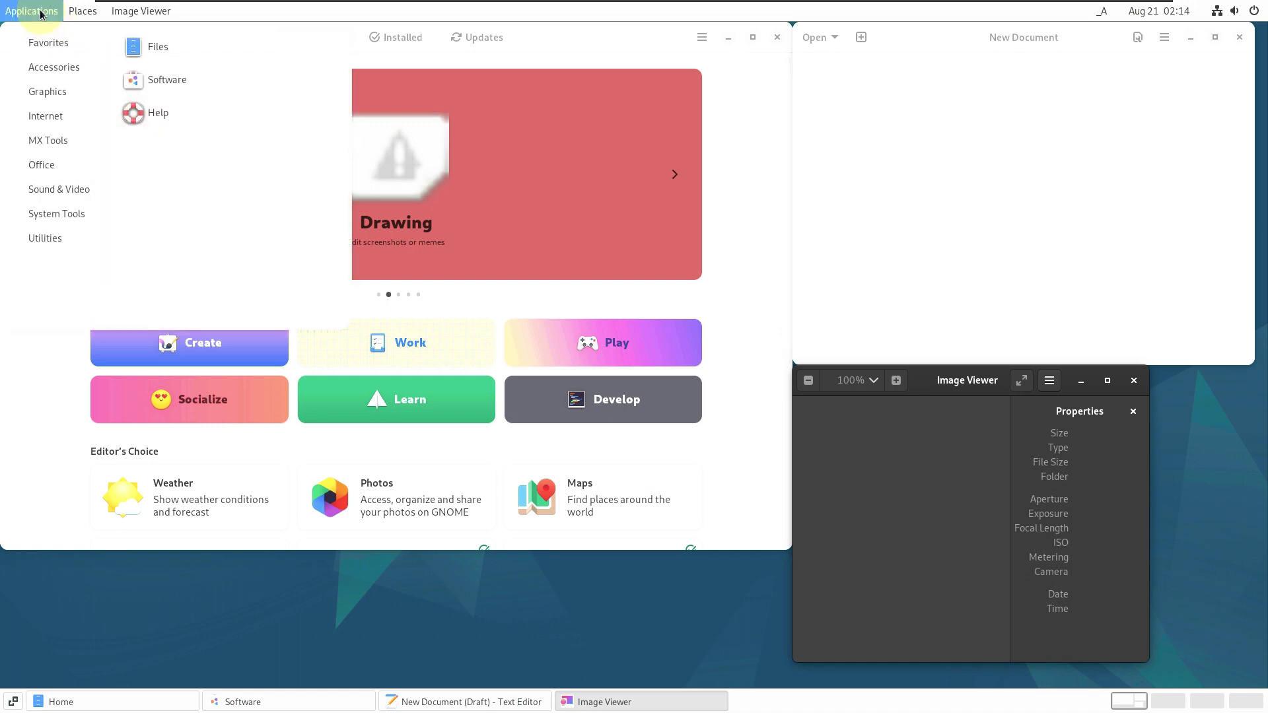
mouse_move(55, 121)
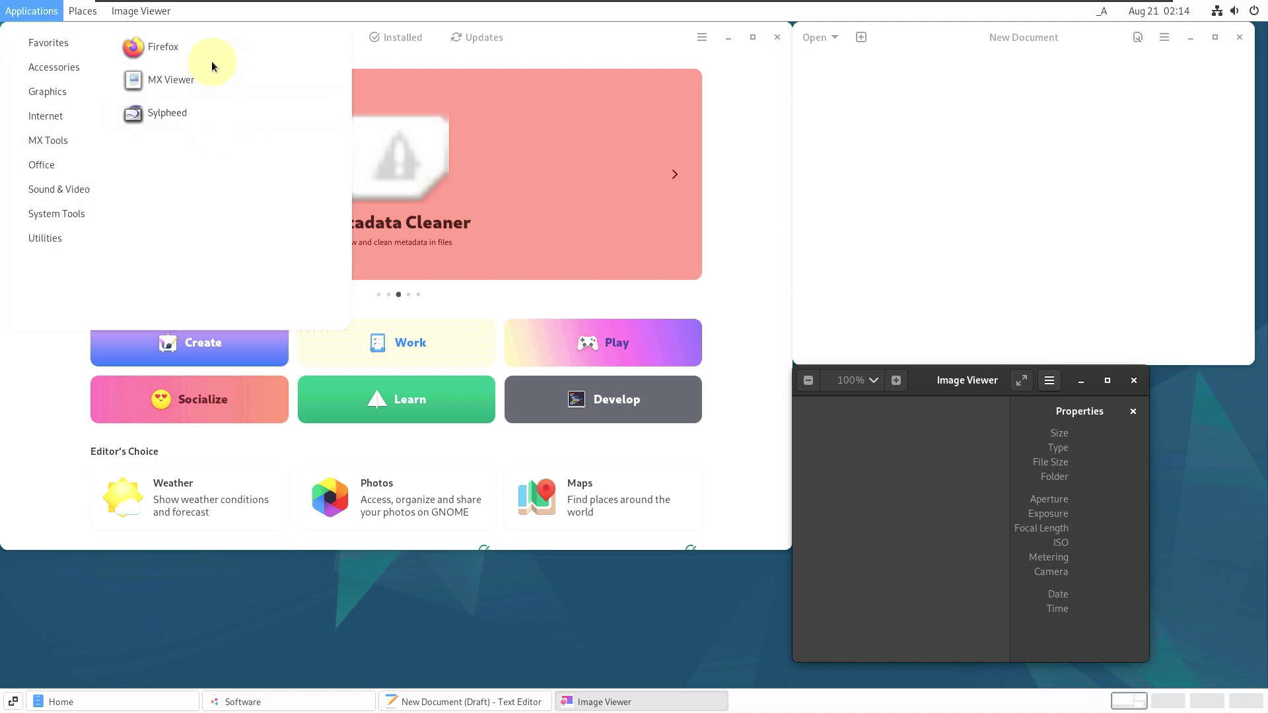
click(200, 78)
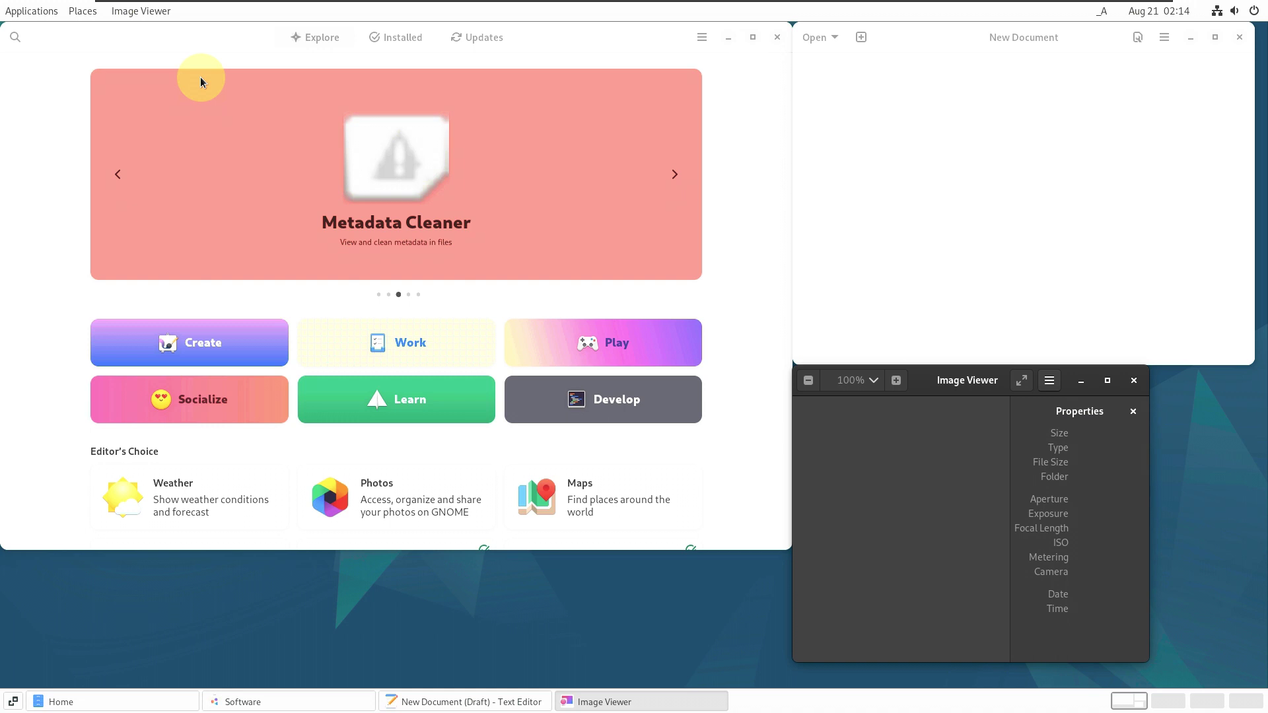
click(38, 12)
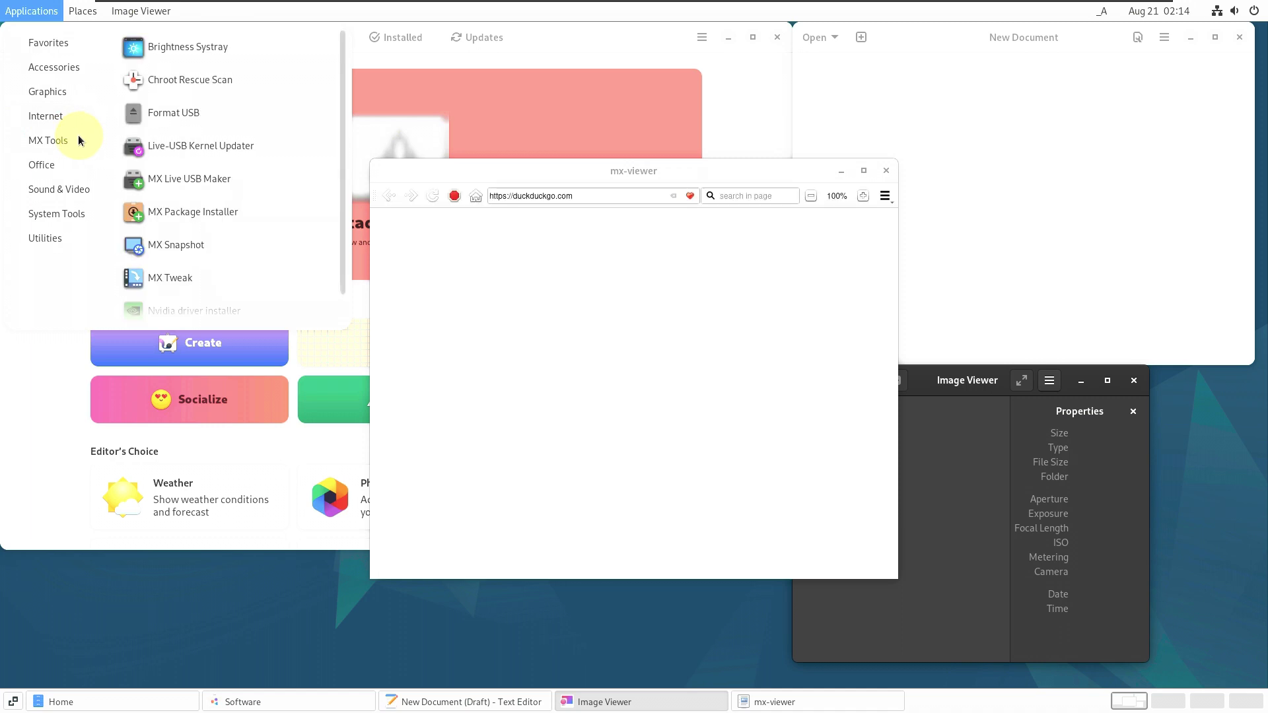
- Launch MX Tweak from MX Tools and VLC media player from Sound & Video
scroll(208, 138, down, 1)
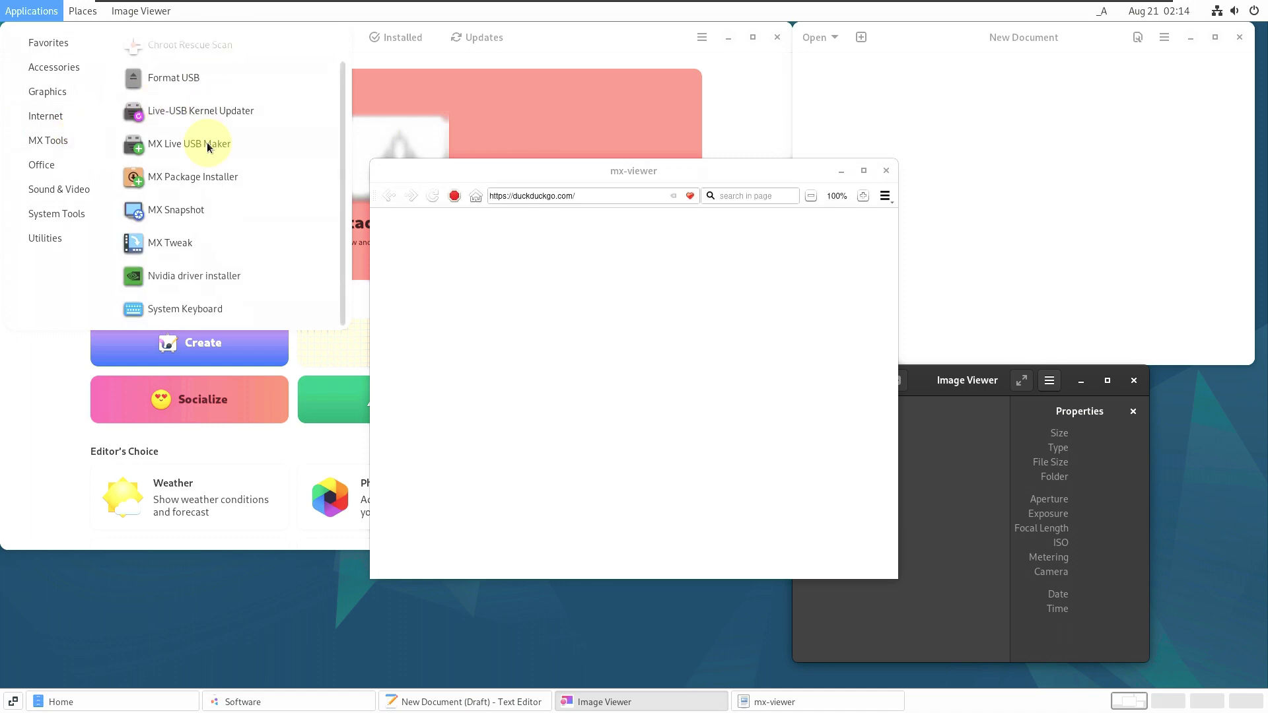
click(203, 242)
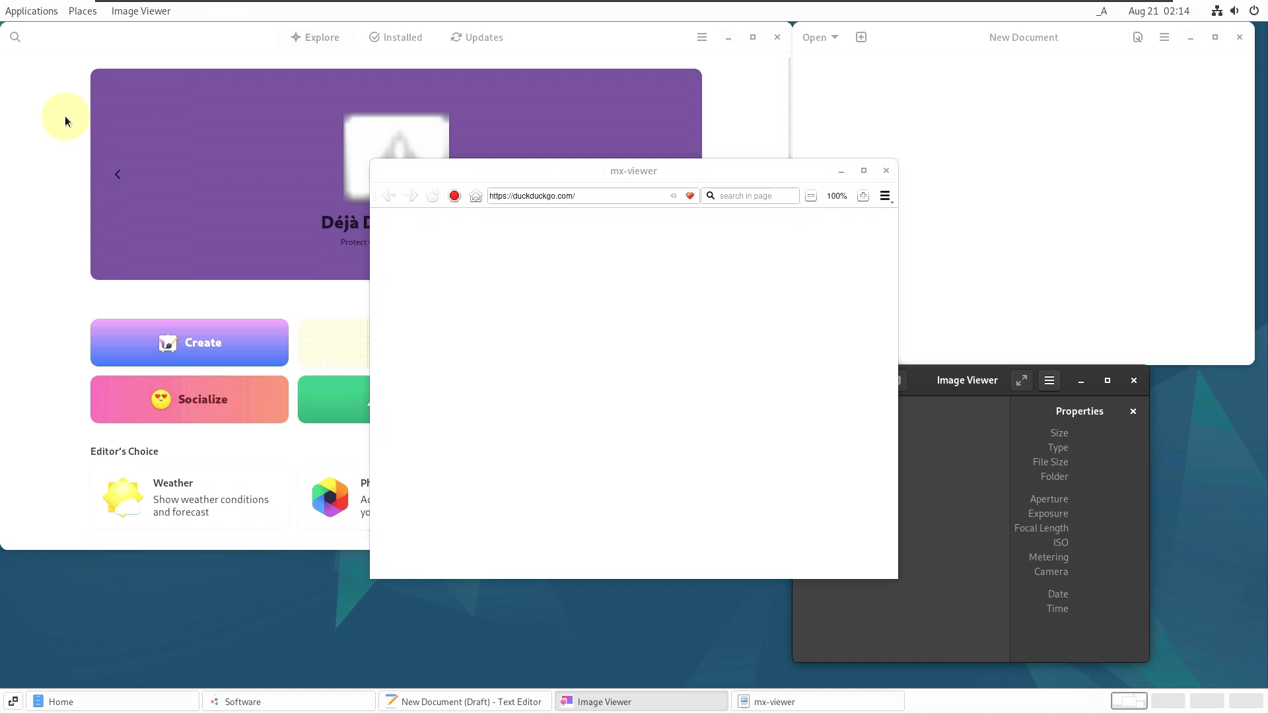
click(33, 11)
mouse_move(55, 165)
mouse_move(66, 142)
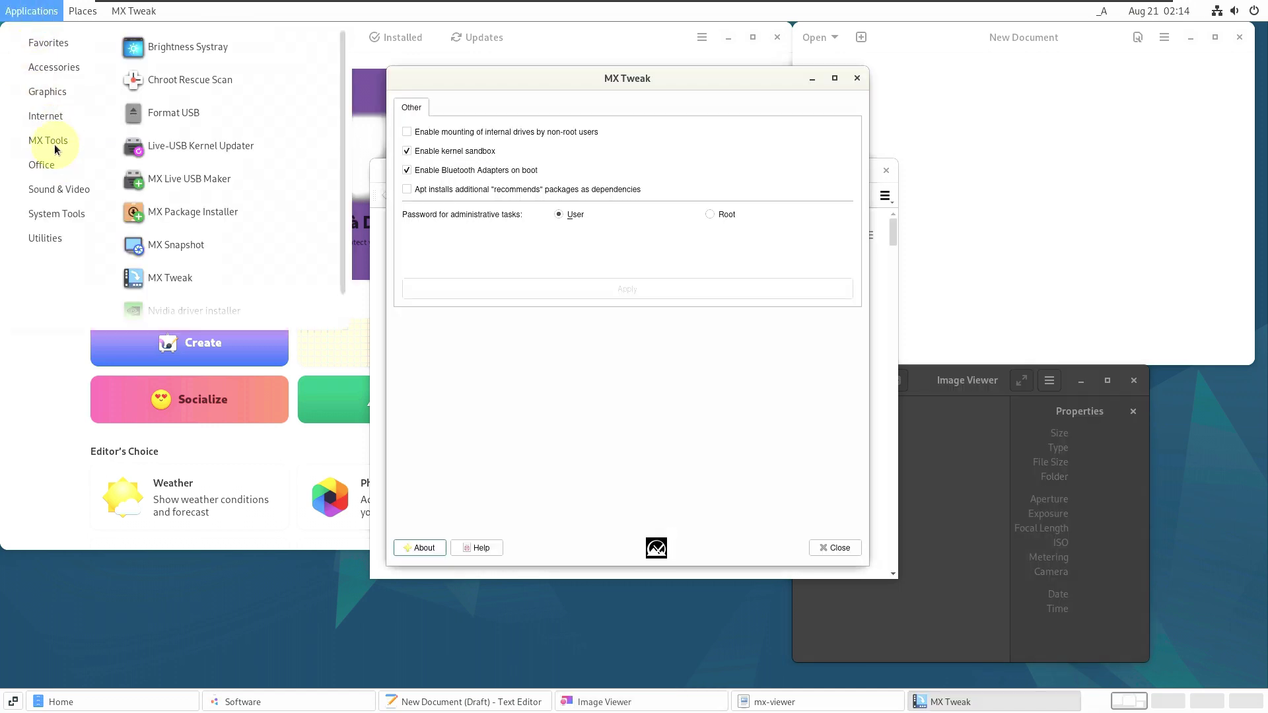
scroll(145, 152, down, 1)
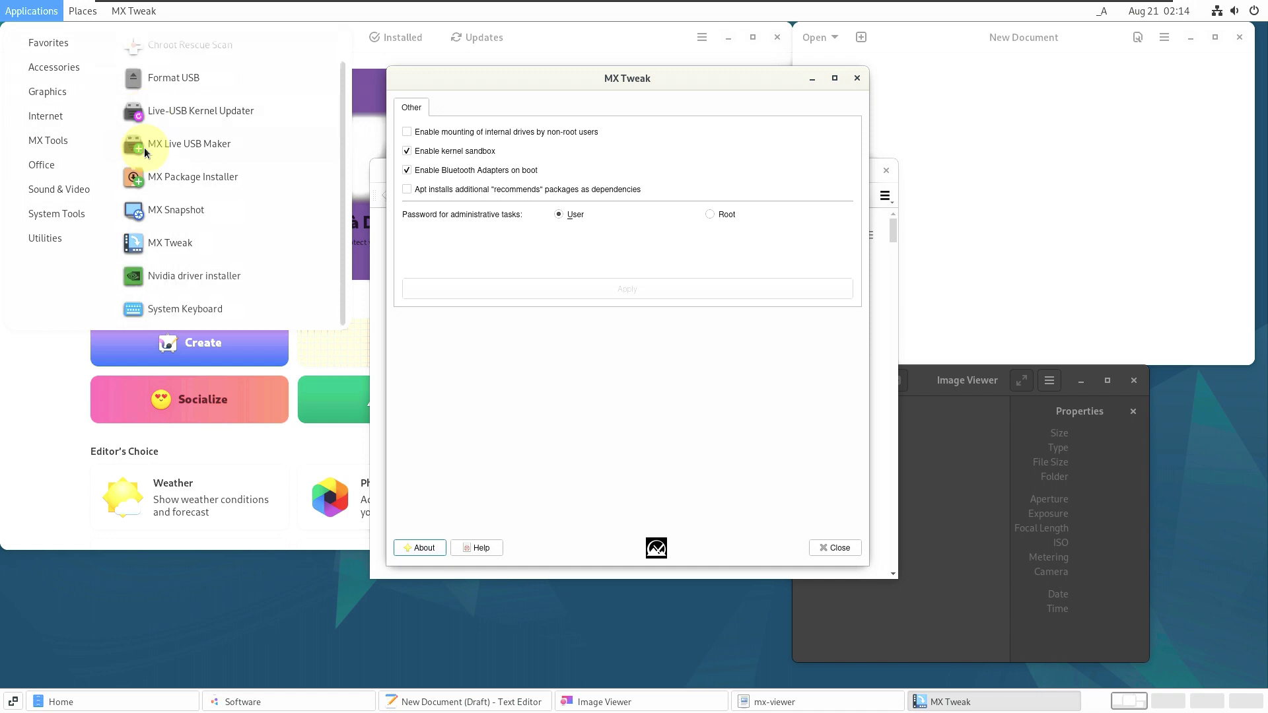
mouse_move(45, 192)
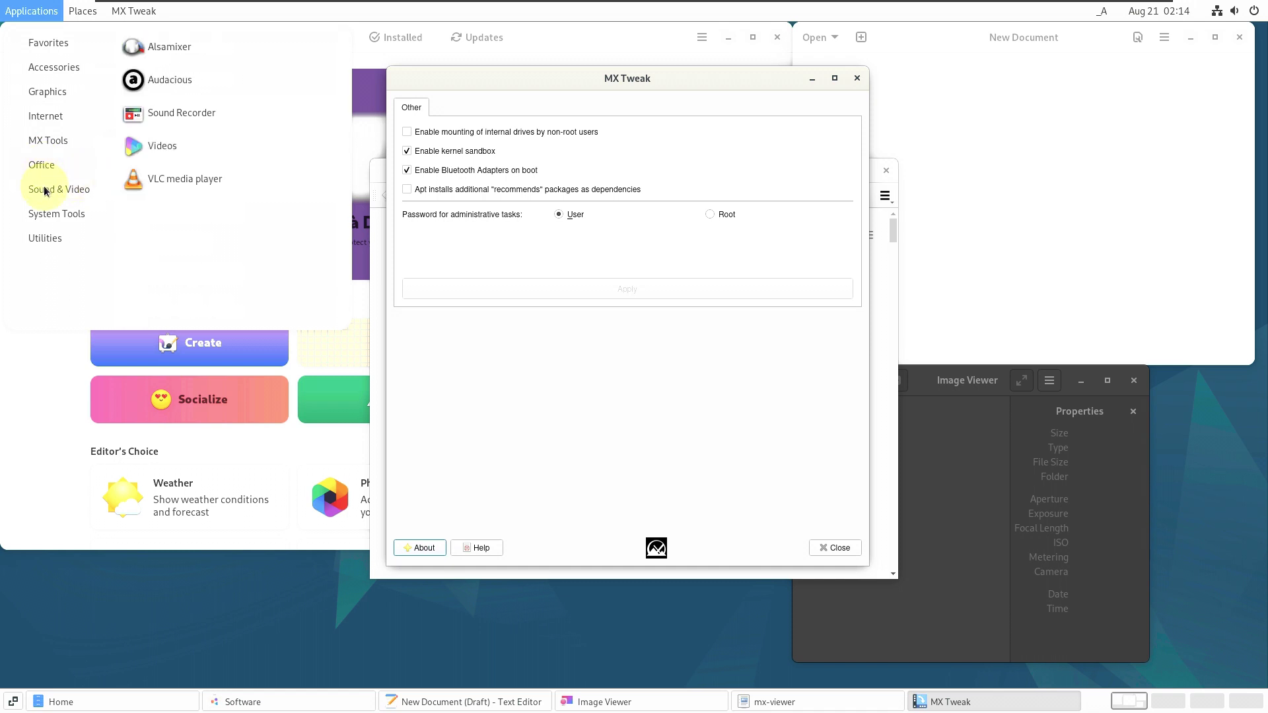
click(141, 181)
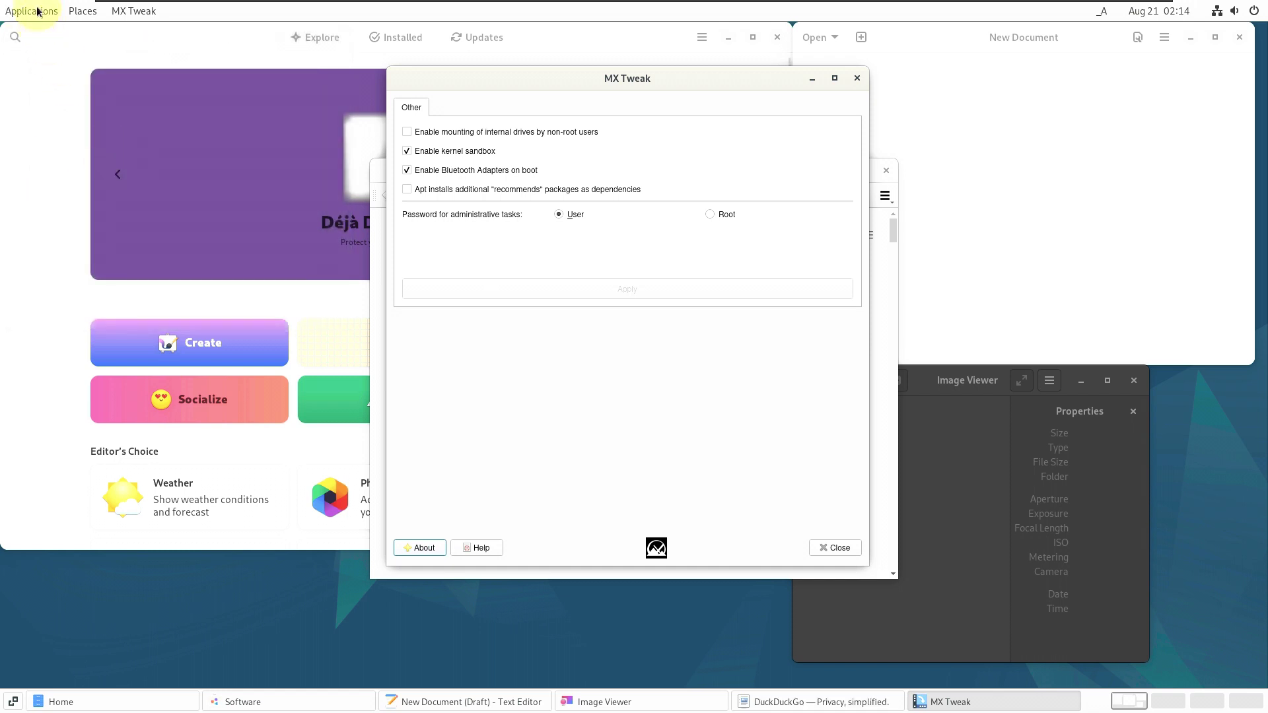
- Browse the Applications menu's System Tools category for Synaptic Package Manager
click(37, 11)
mouse_move(58, 220)
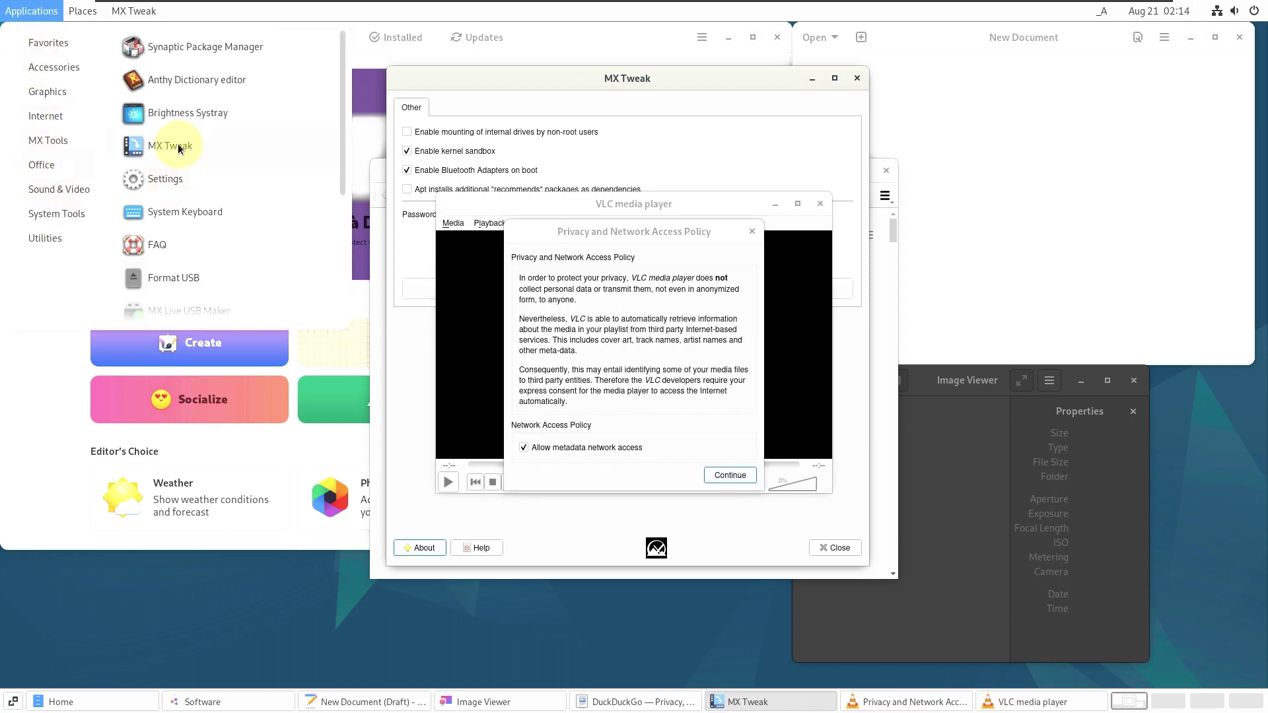
scroll(178, 148, down, 5)
scroll(179, 119, up, 4)
- Launch Synaptic Package Manager and authenticate with the account password so its package list loads
click(183, 40)
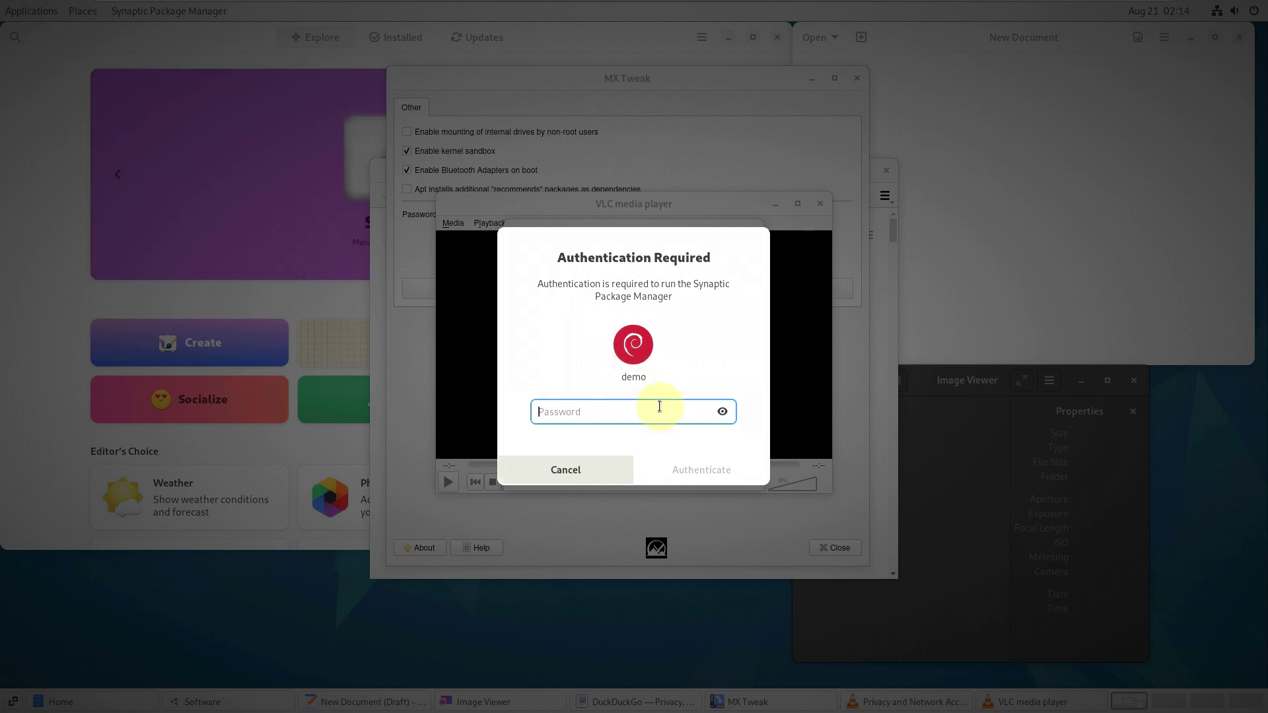
text(de)
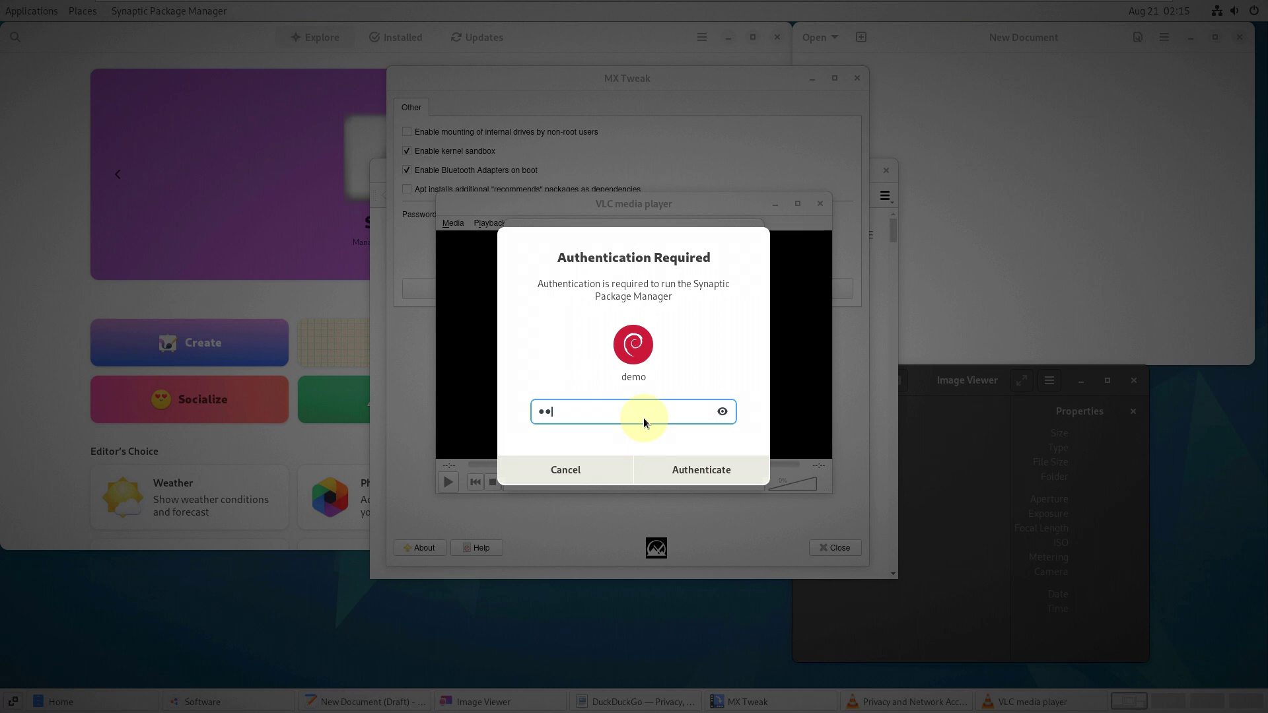
text(mo)
click(686, 466)
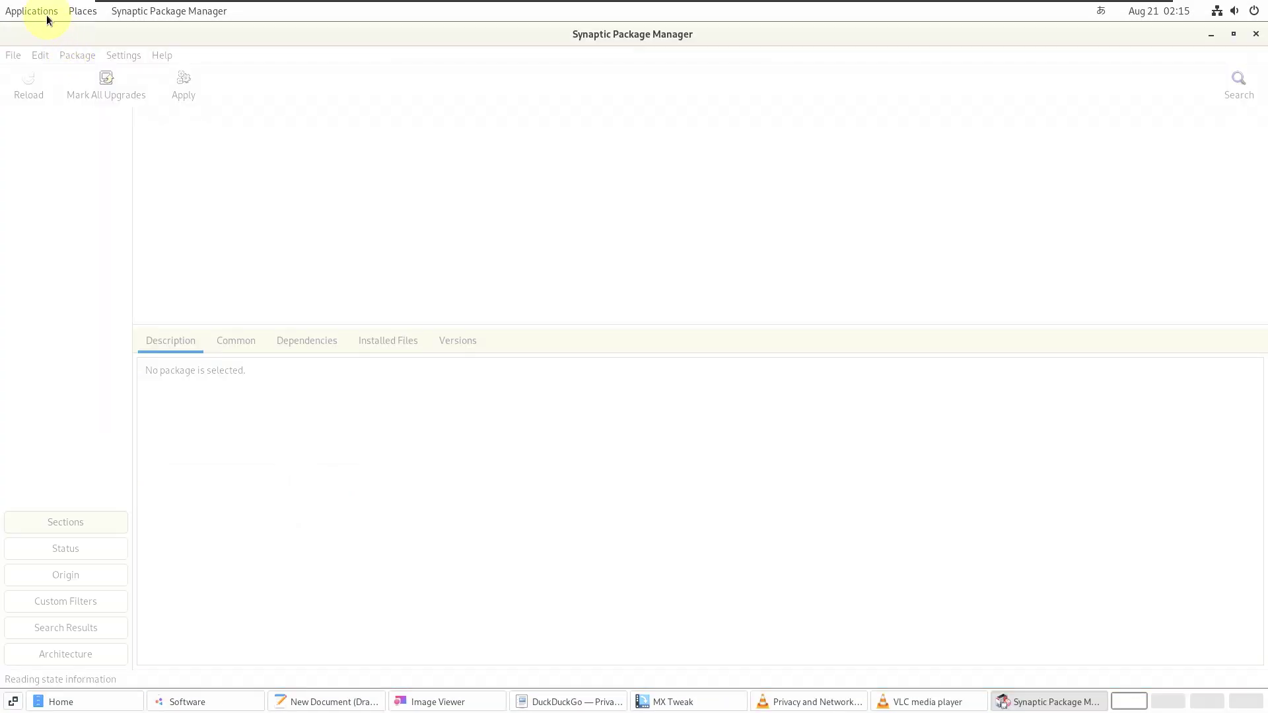
- Launch System Monitor from Applications > Utilities
click(45, 13)
mouse_move(47, 235)
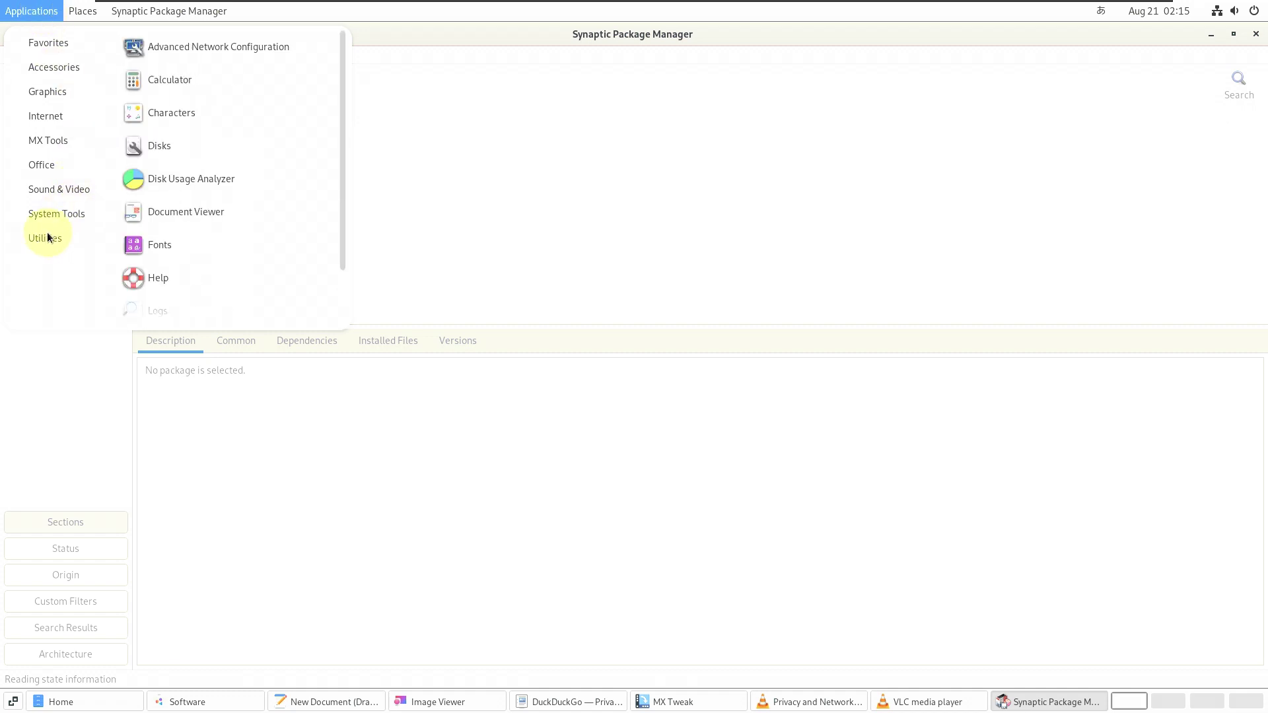
scroll(235, 243, down, 2)
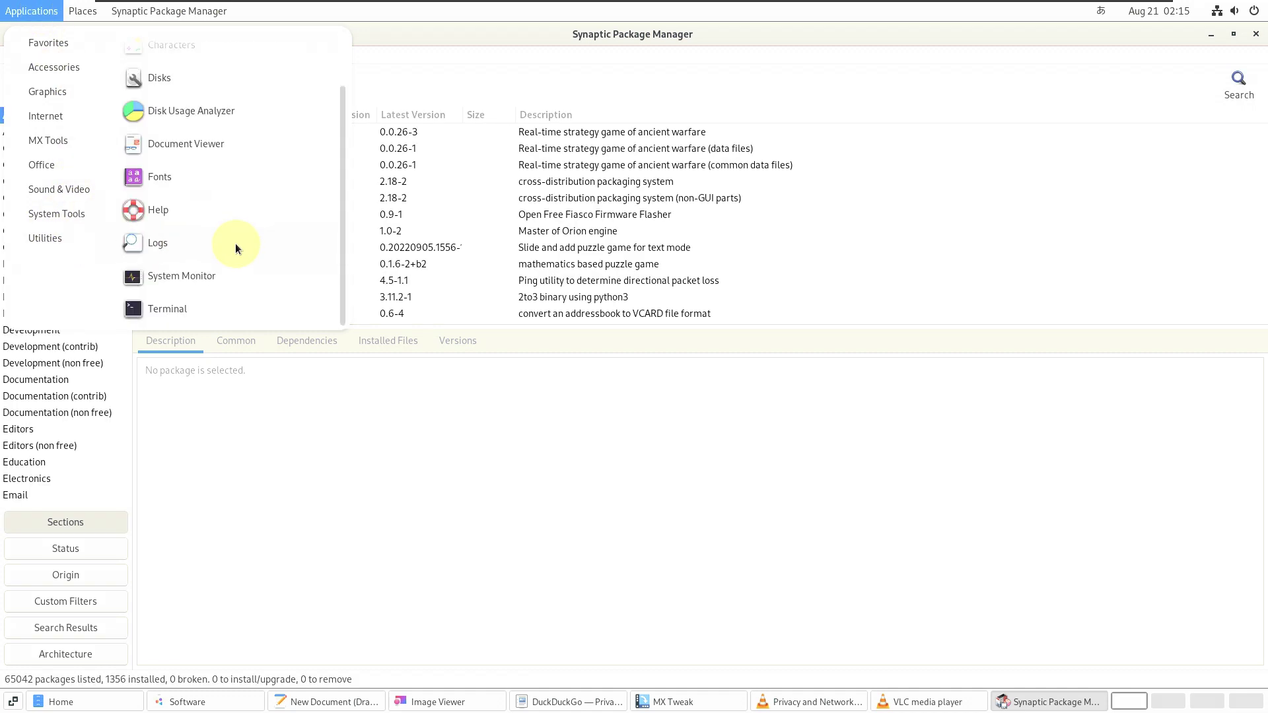
click(212, 278)
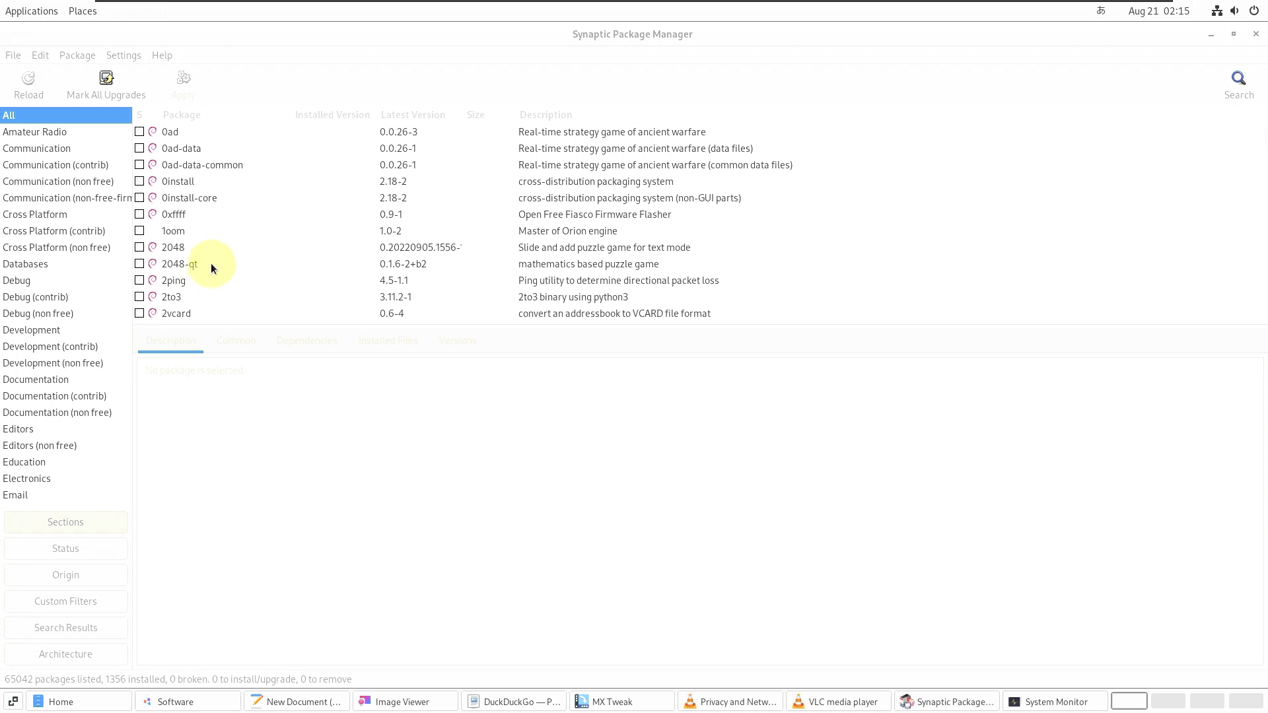
- Launch Terminal from Applications > Utilities
click(27, 11)
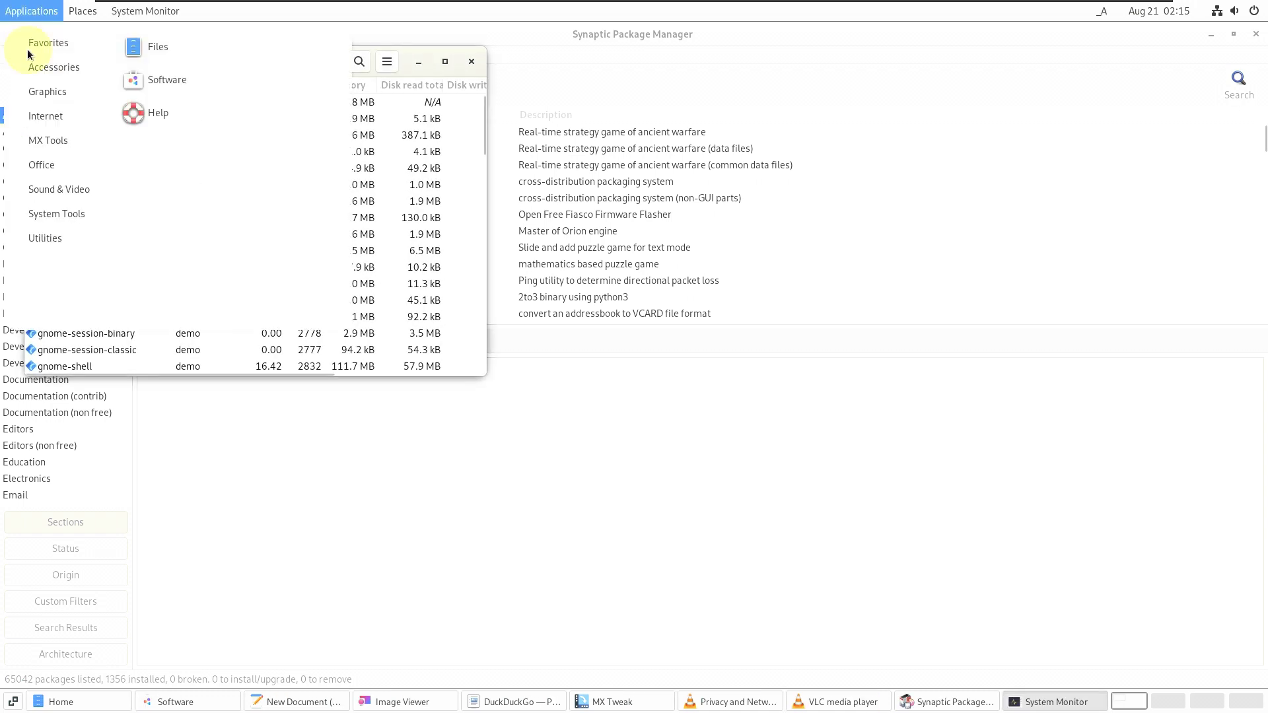
mouse_move(42, 239)
scroll(166, 248, down, 2)
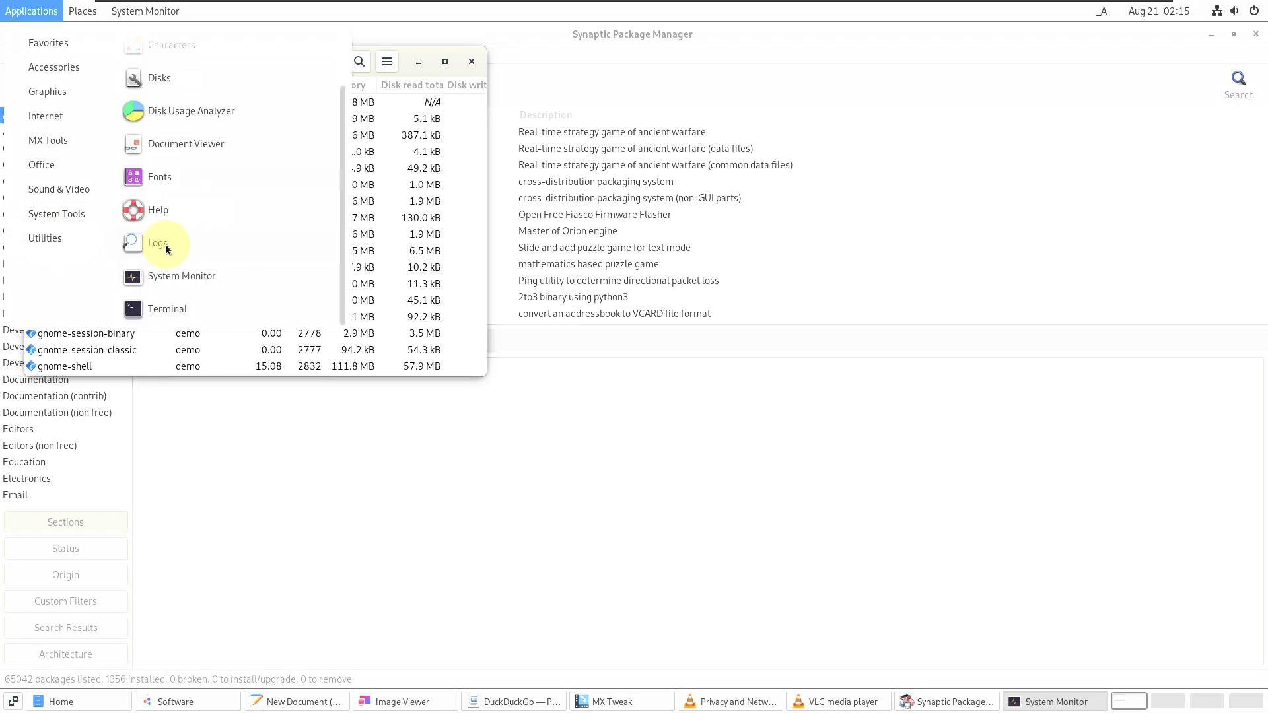
click(164, 314)
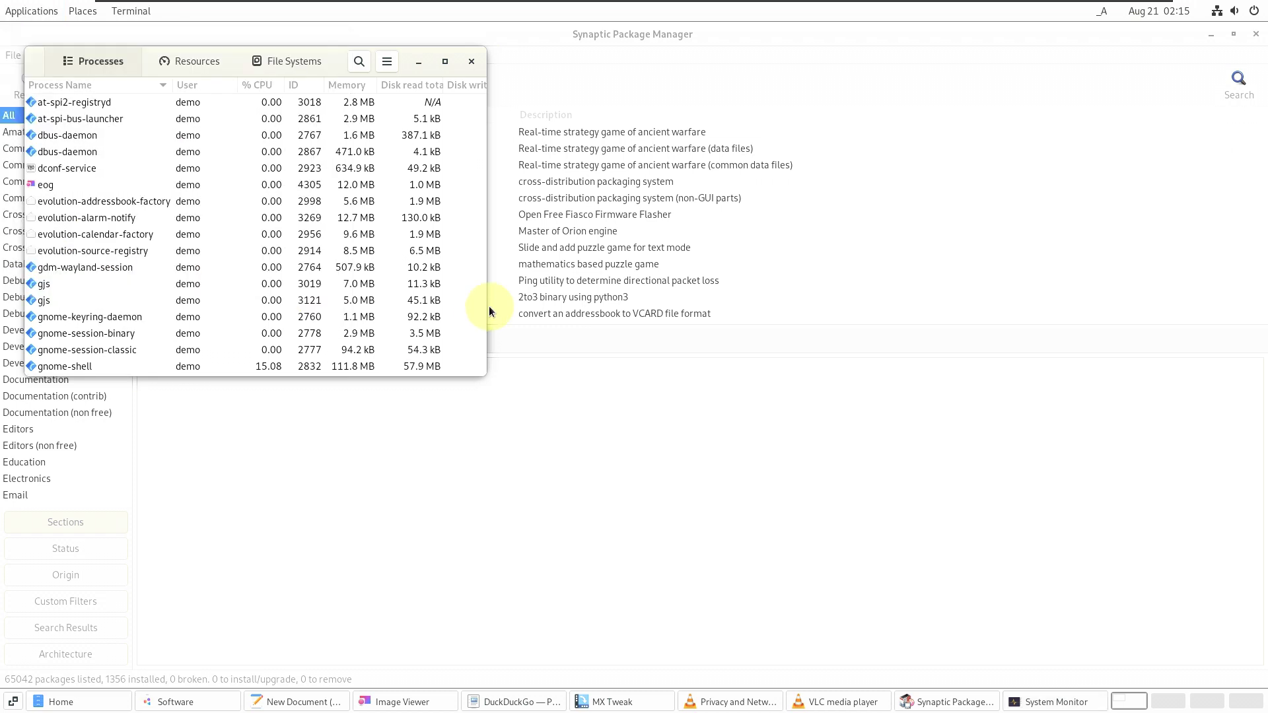
- Maximize System Monitor and sort its processes by name in descending order
click(443, 69)
click(445, 62)
click(445, 58)
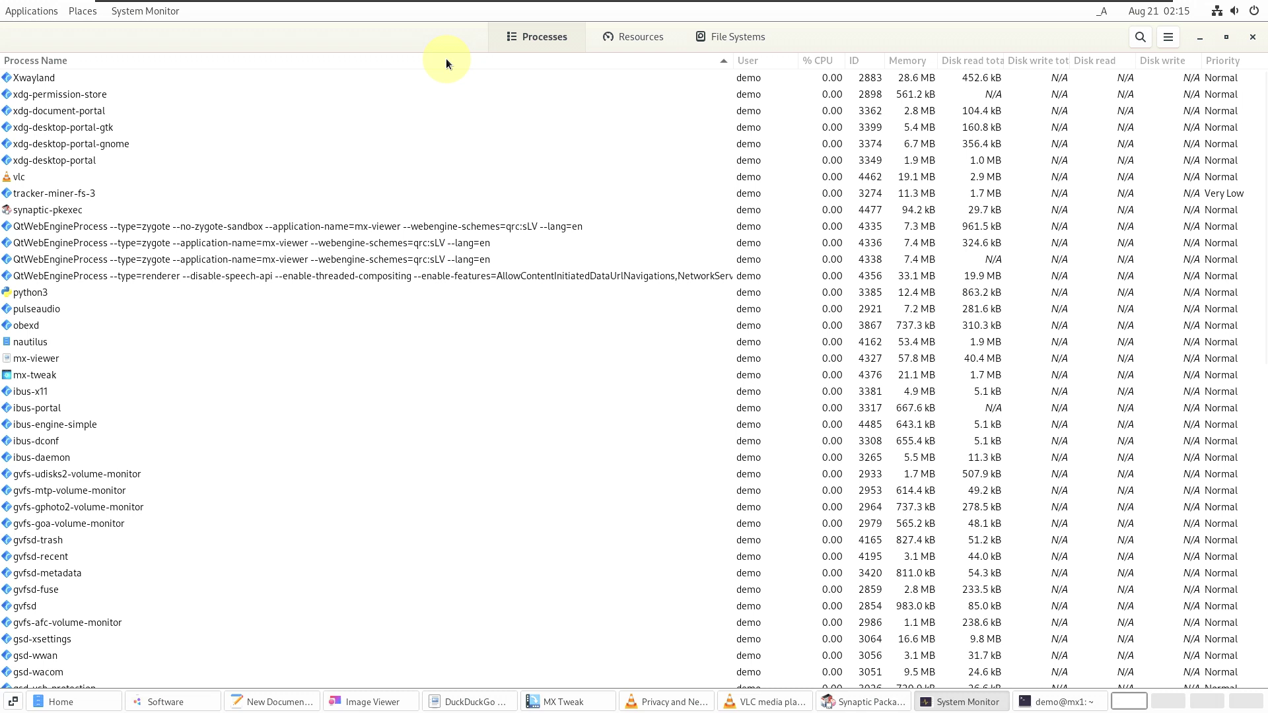
scroll(363, 299, down, 5)
scroll(364, 305, up, 5)
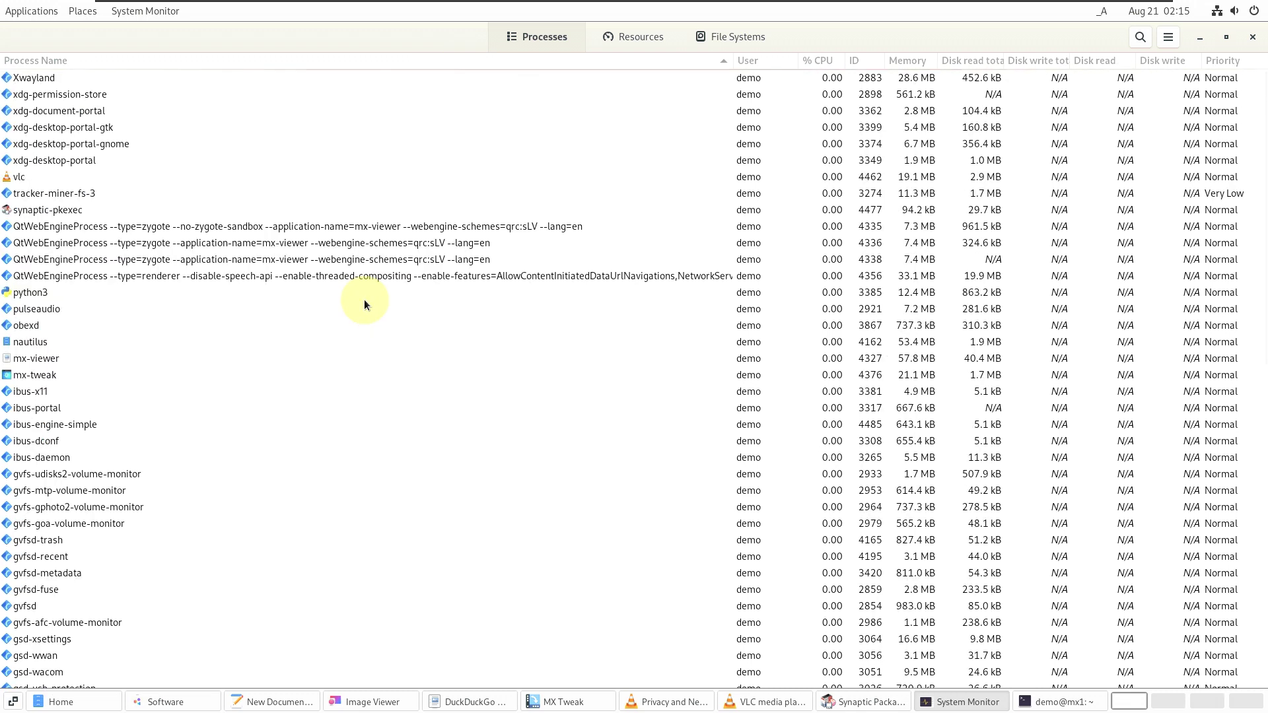
scroll(364, 304, down, 10)
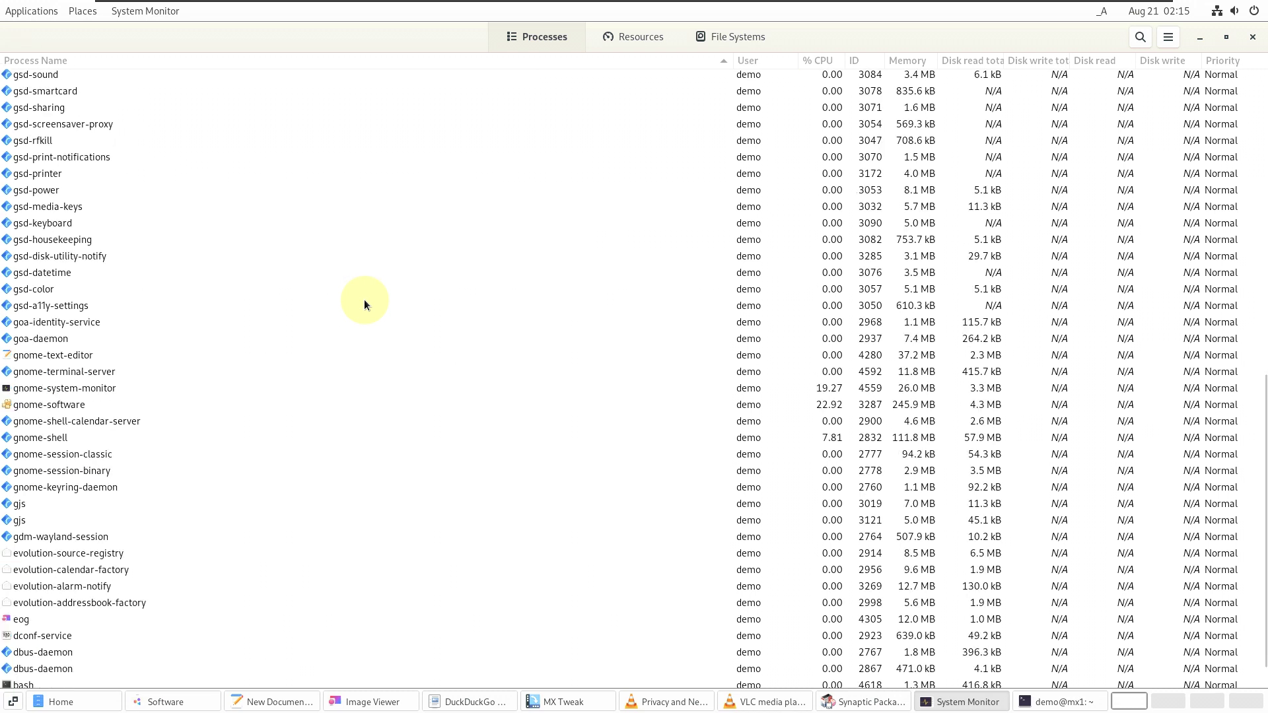
scroll(364, 304, up, 10)
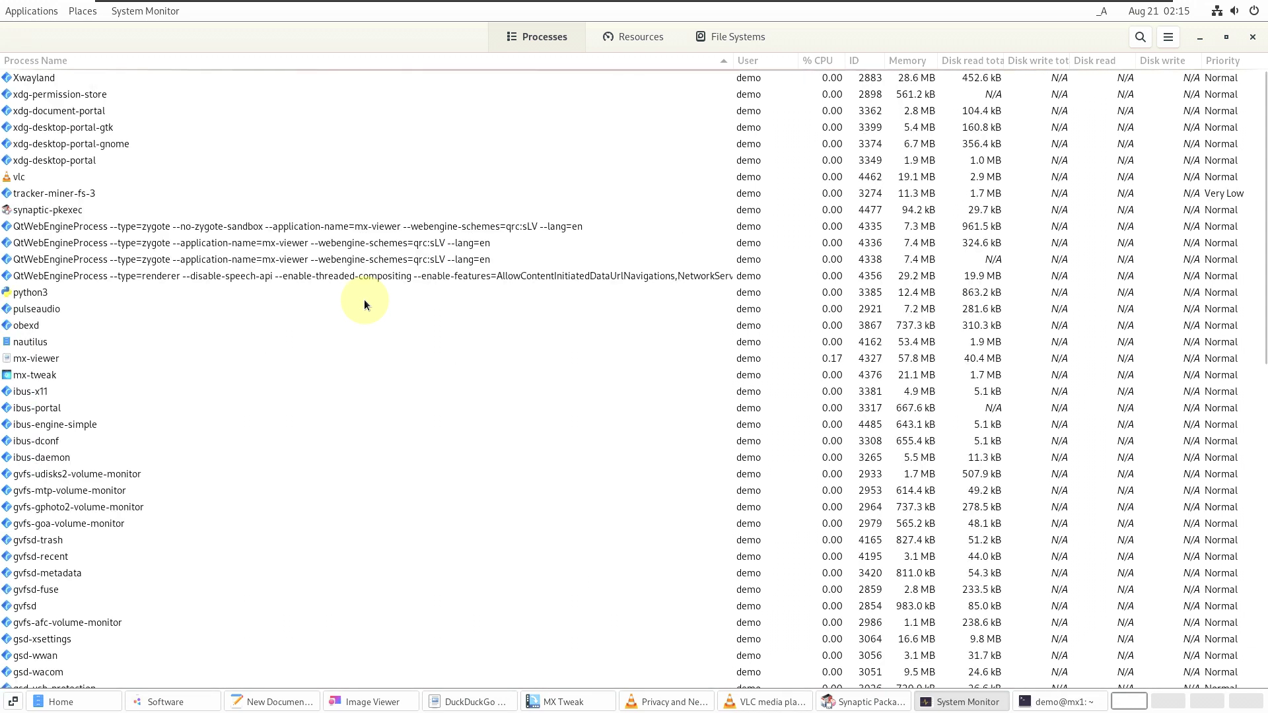
- On the Resources tab, change the Memory and CPU2 graph colours to green
click(630, 42)
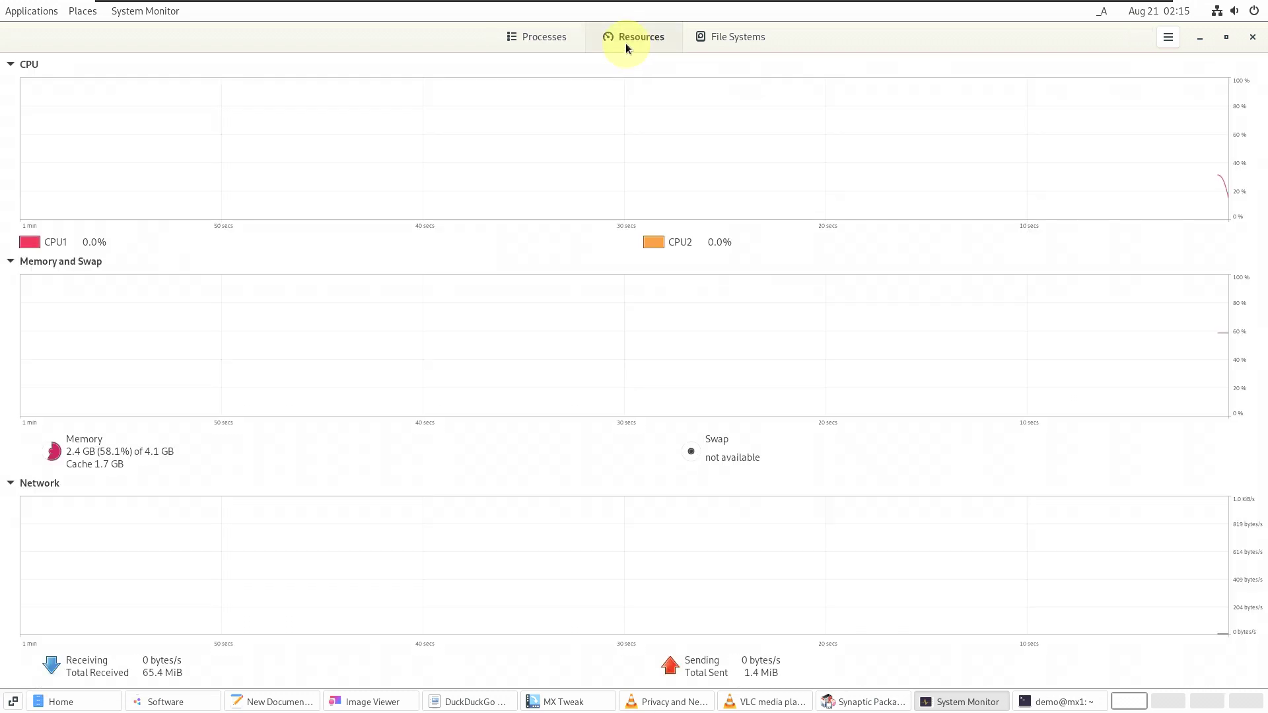
click(55, 453)
click(525, 346)
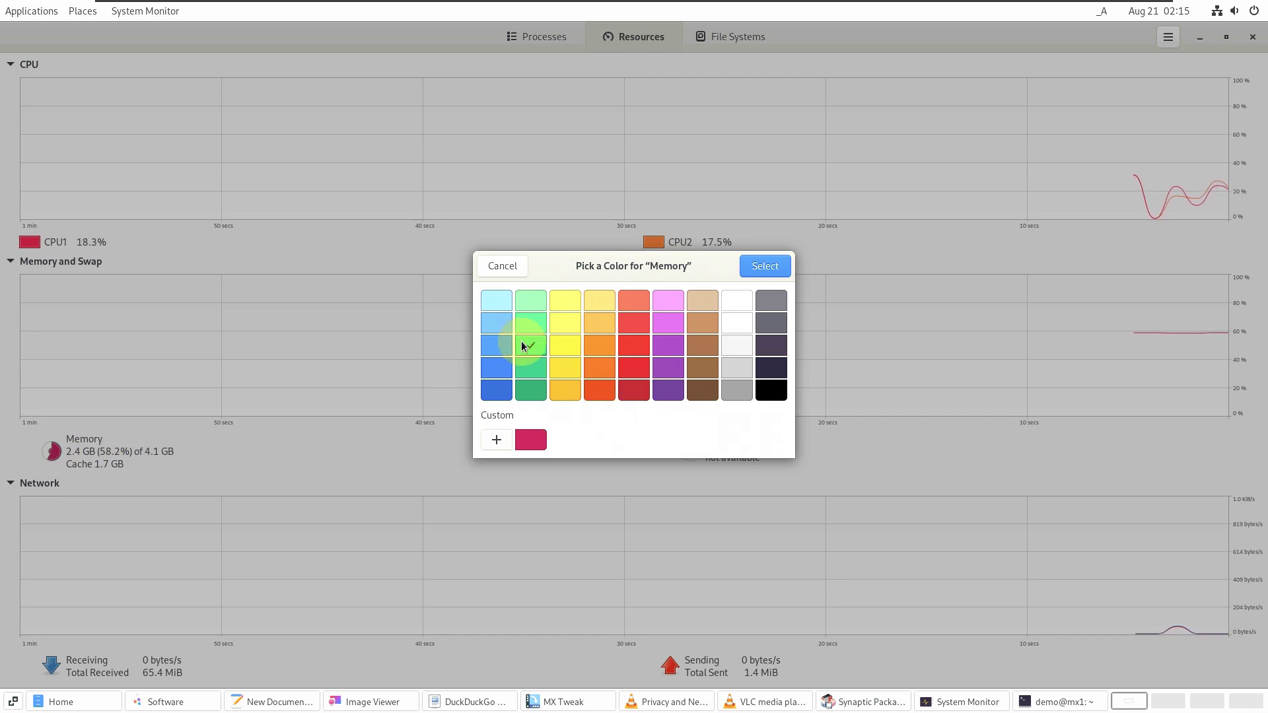
click(764, 266)
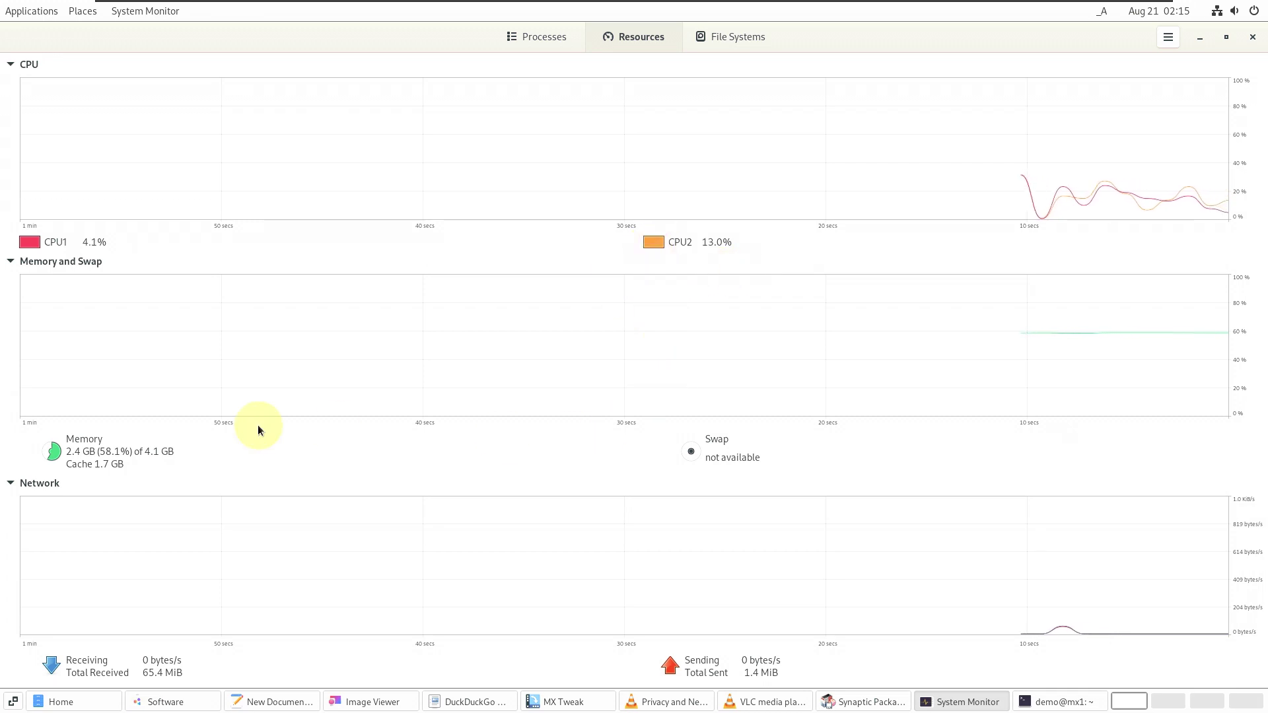
click(648, 244)
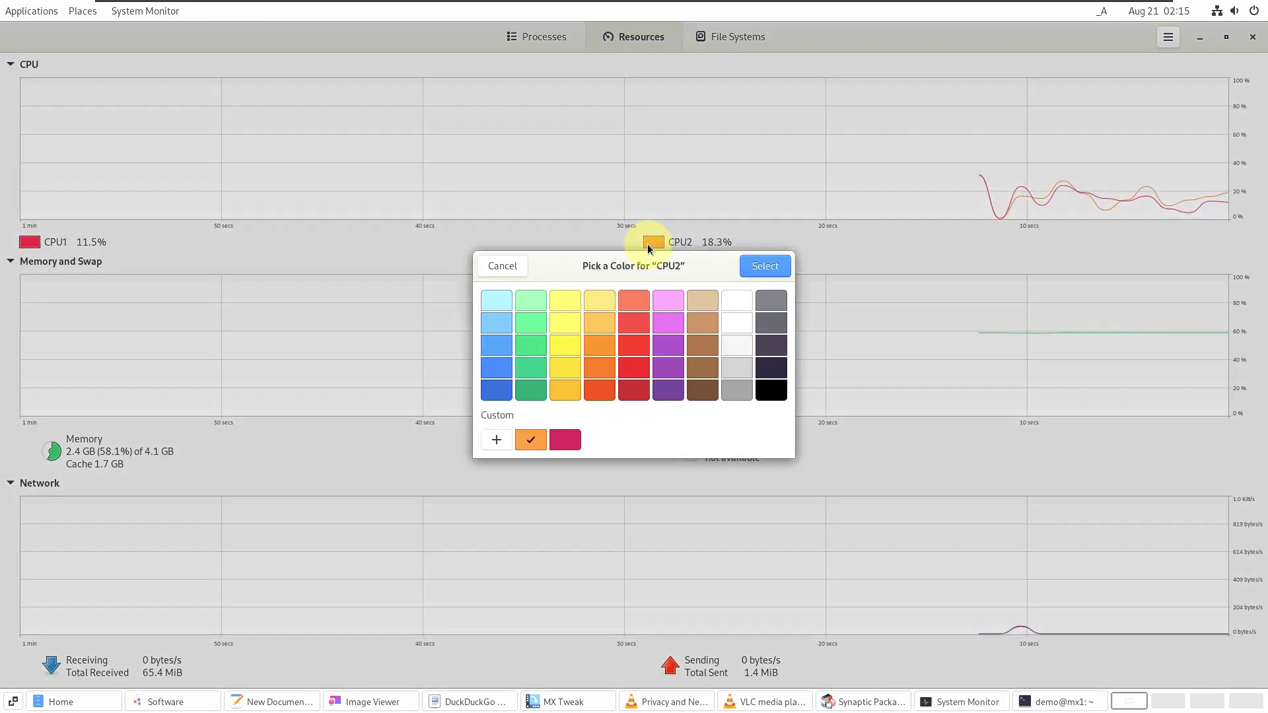
click(530, 346)
click(763, 265)
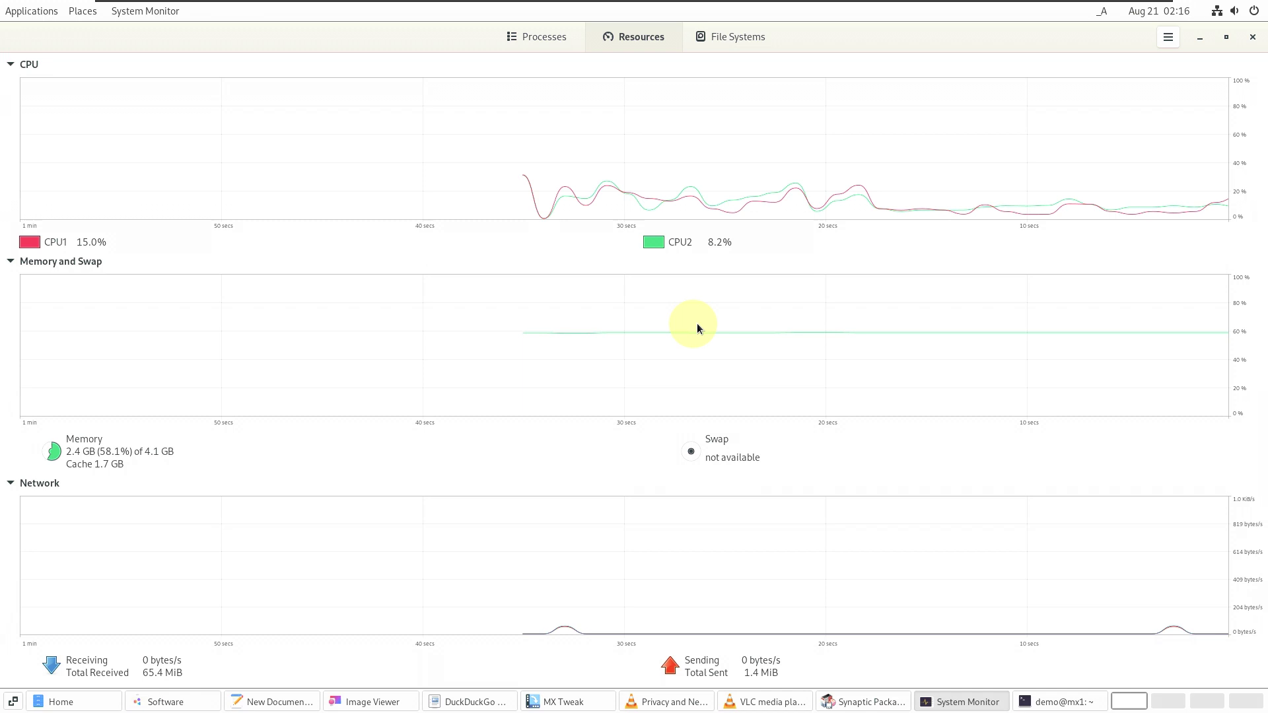
- View About System Monitor, then unmaximize the window
click(1169, 38)
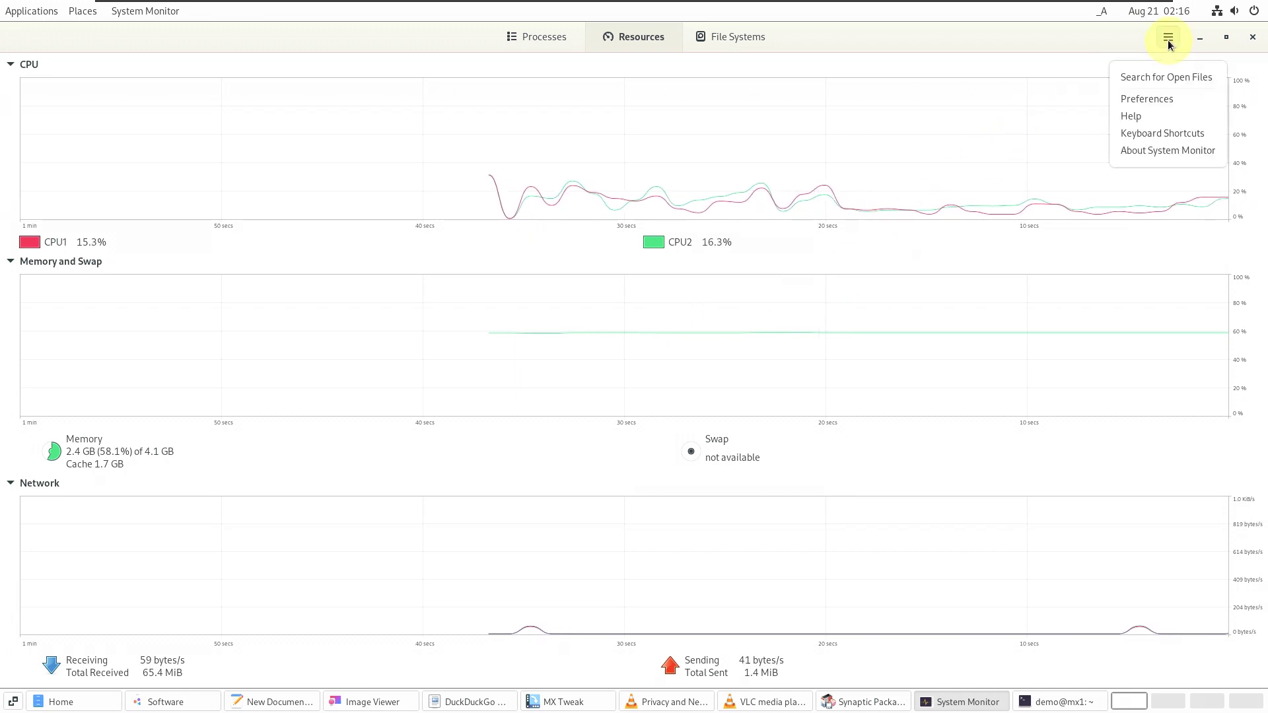
click(1118, 153)
click(757, 235)
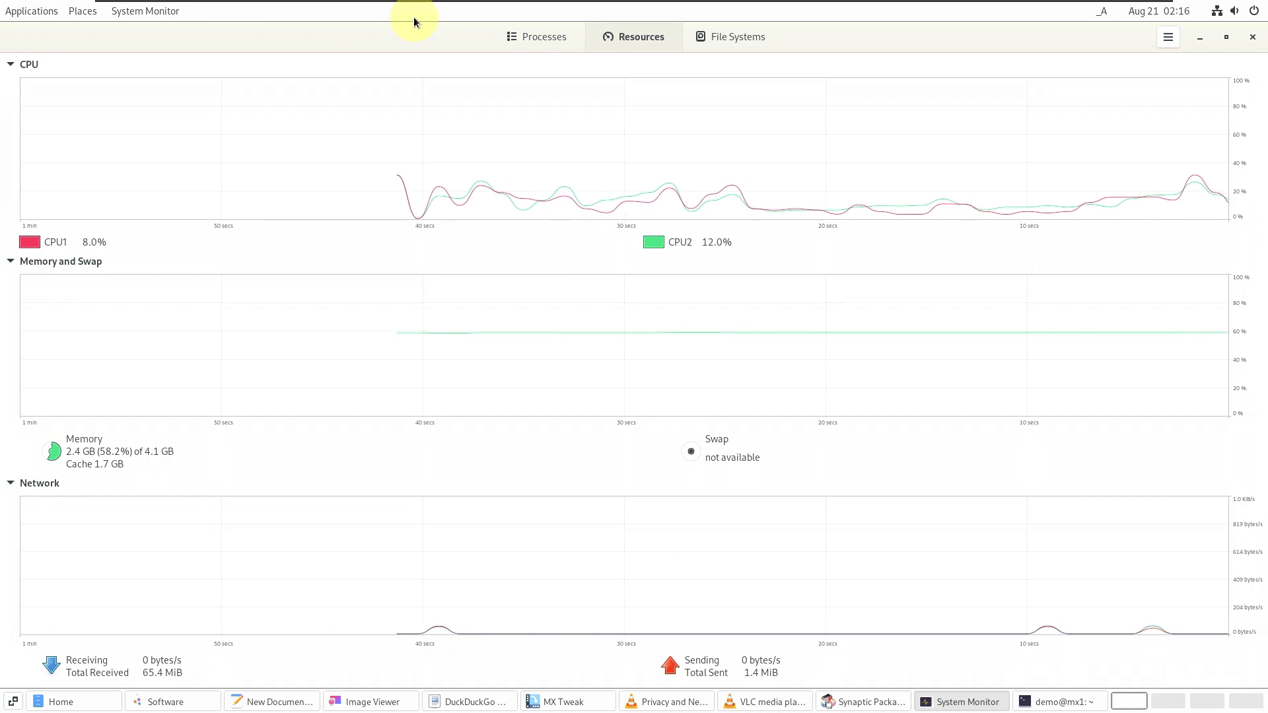
click(1226, 37)
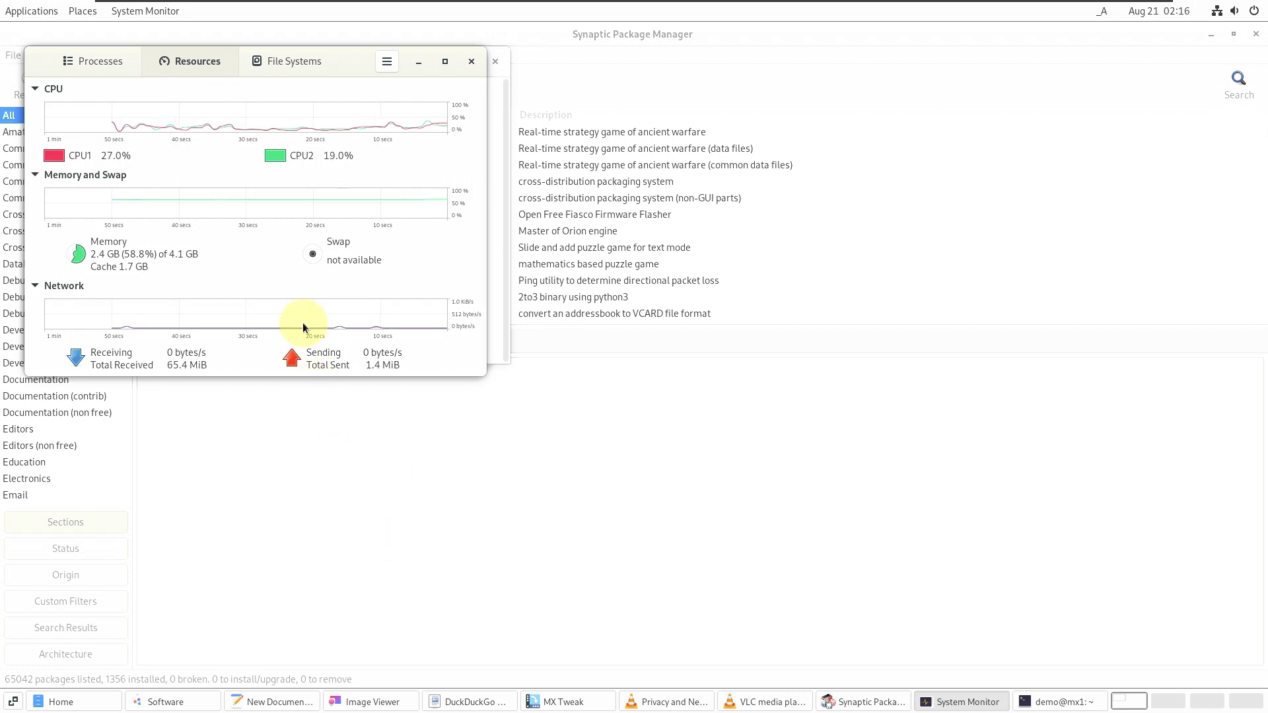
- Move System Monitor to the right and view the Terminal's About information
drag(362, 65, 1164, 38)
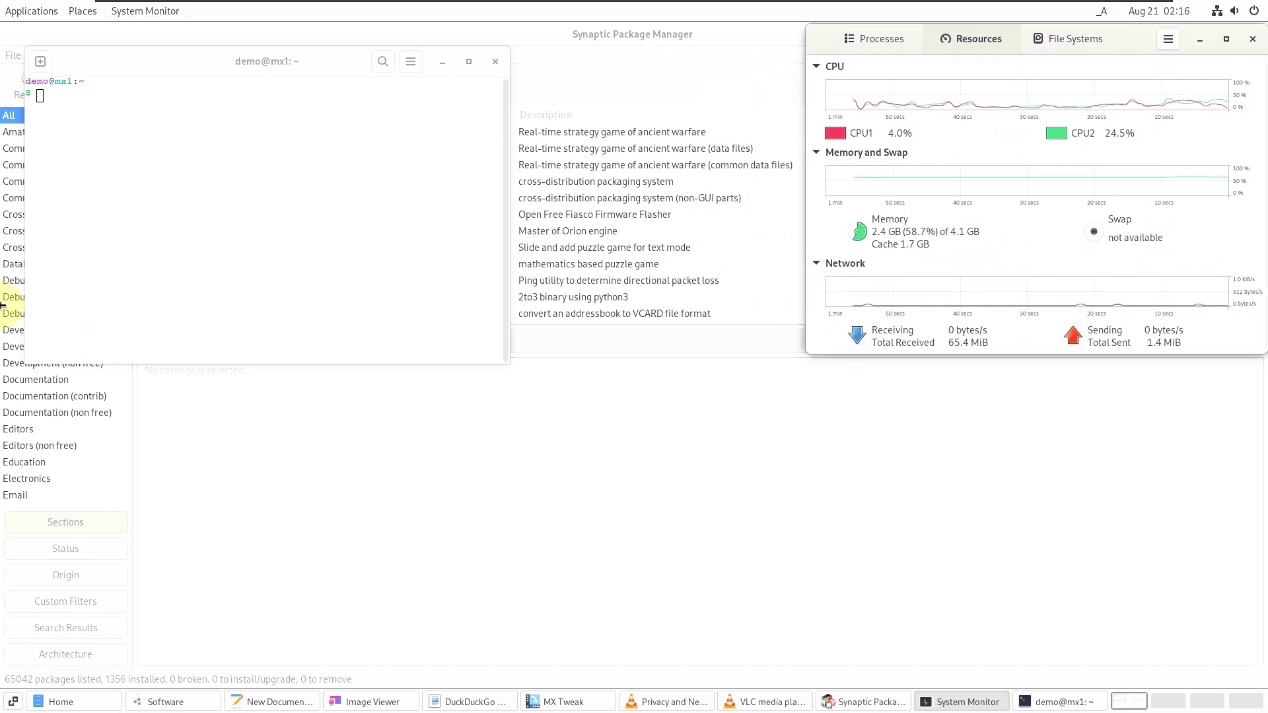
click(245, 142)
click(410, 64)
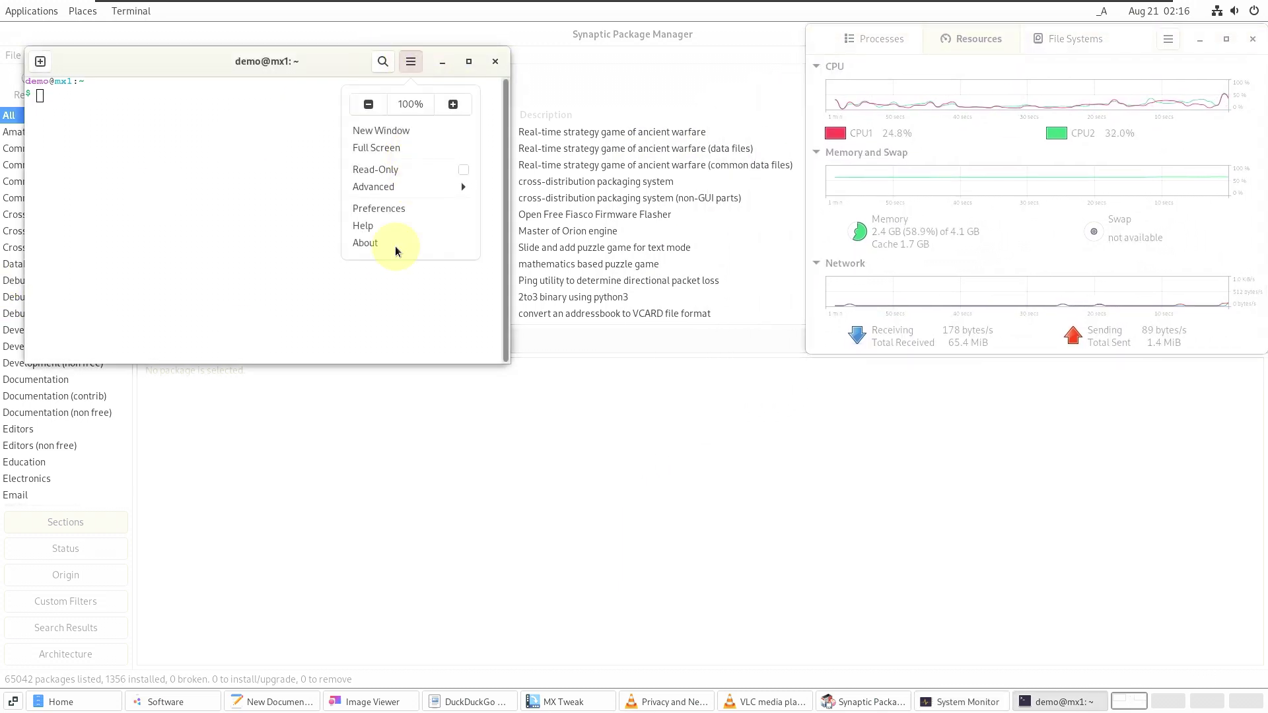
click(365, 243)
click(322, 95)
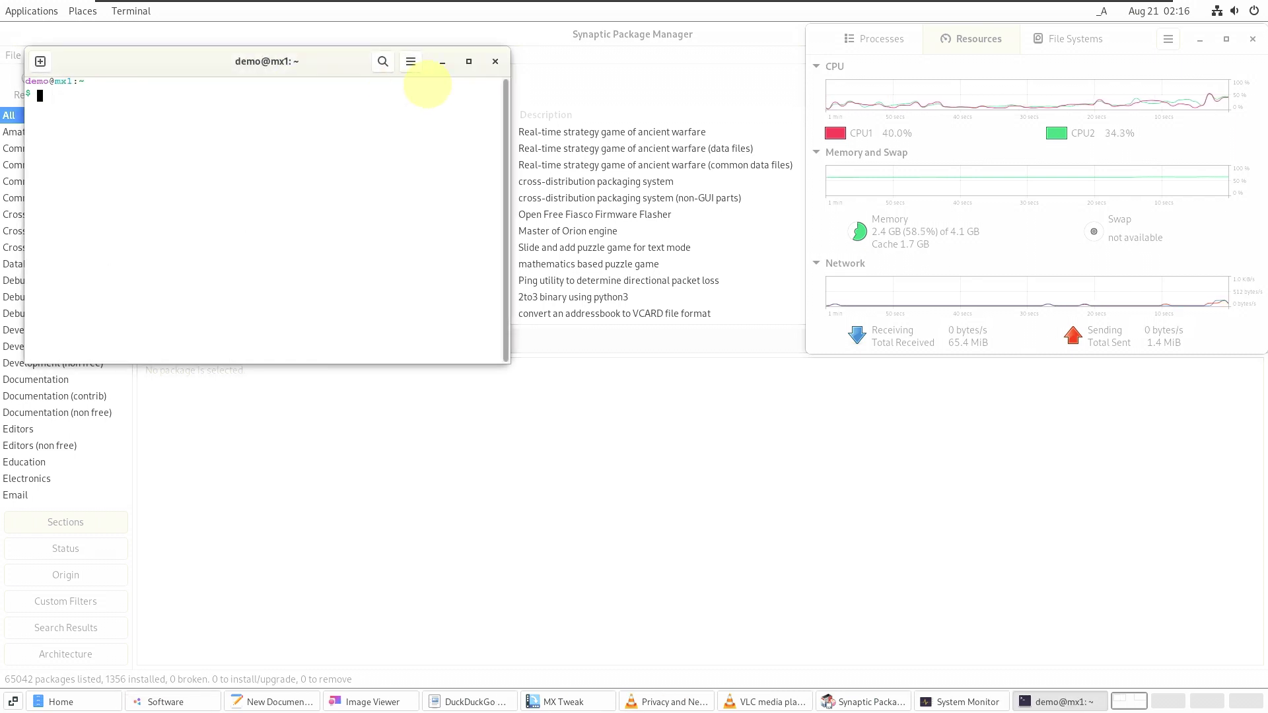
- Close the Terminal and enlarge Synaptic's package list area
click(496, 63)
click(332, 322)
drag(326, 325, 303, 621)
- View Synaptic's About information from the Help menu
click(187, 113)
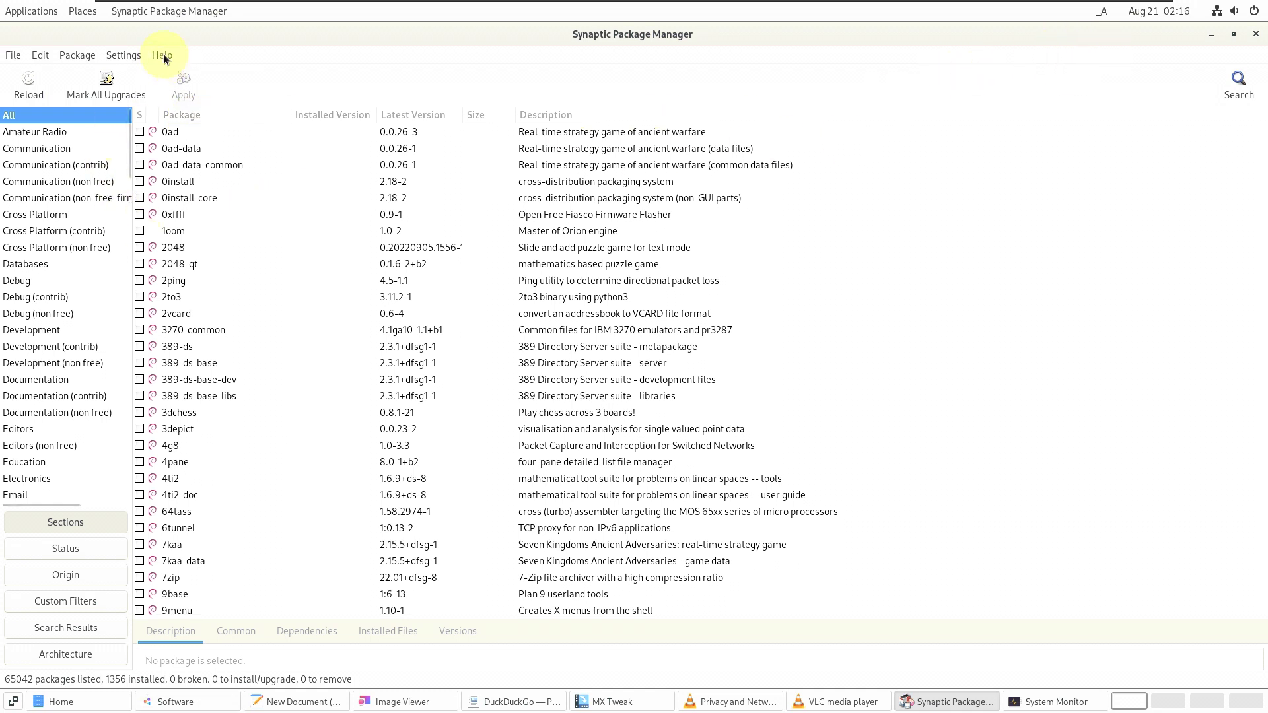
click(192, 126)
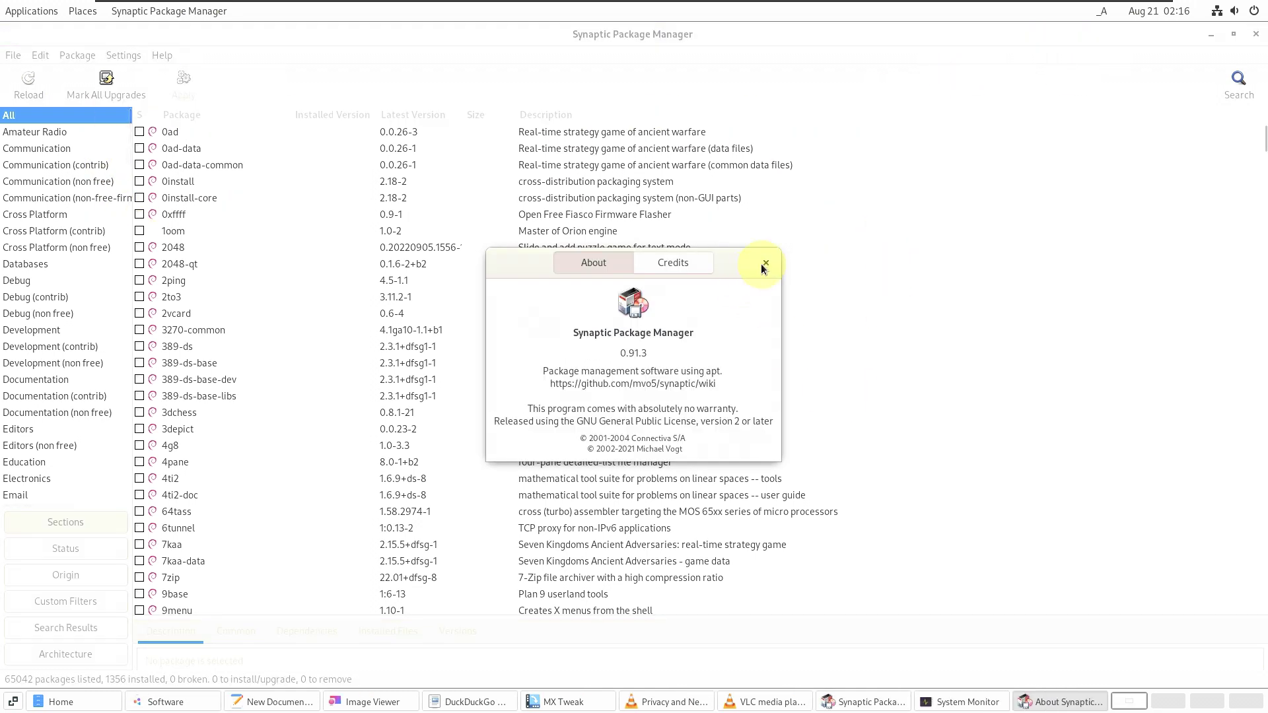
click(765, 264)
- Sort the package list by status (S column), scroll through it, and close Synaptic
click(141, 115)
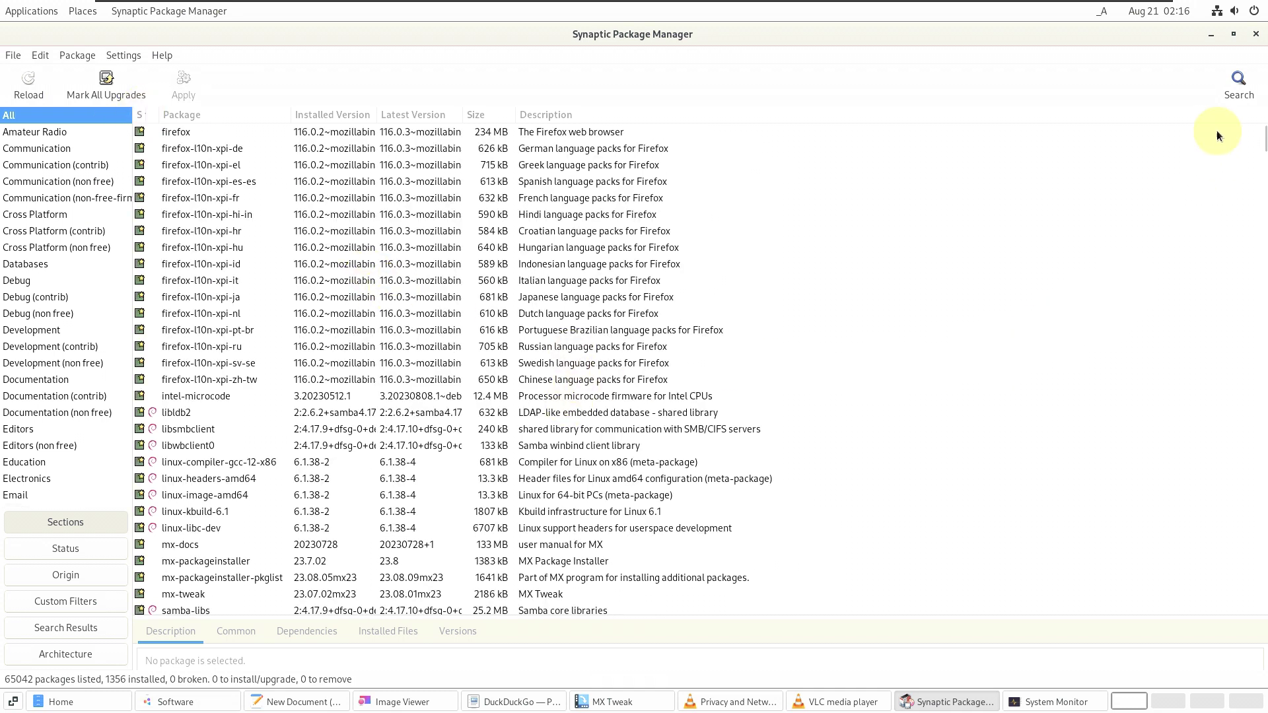
drag(1261, 138, 1237, 663)
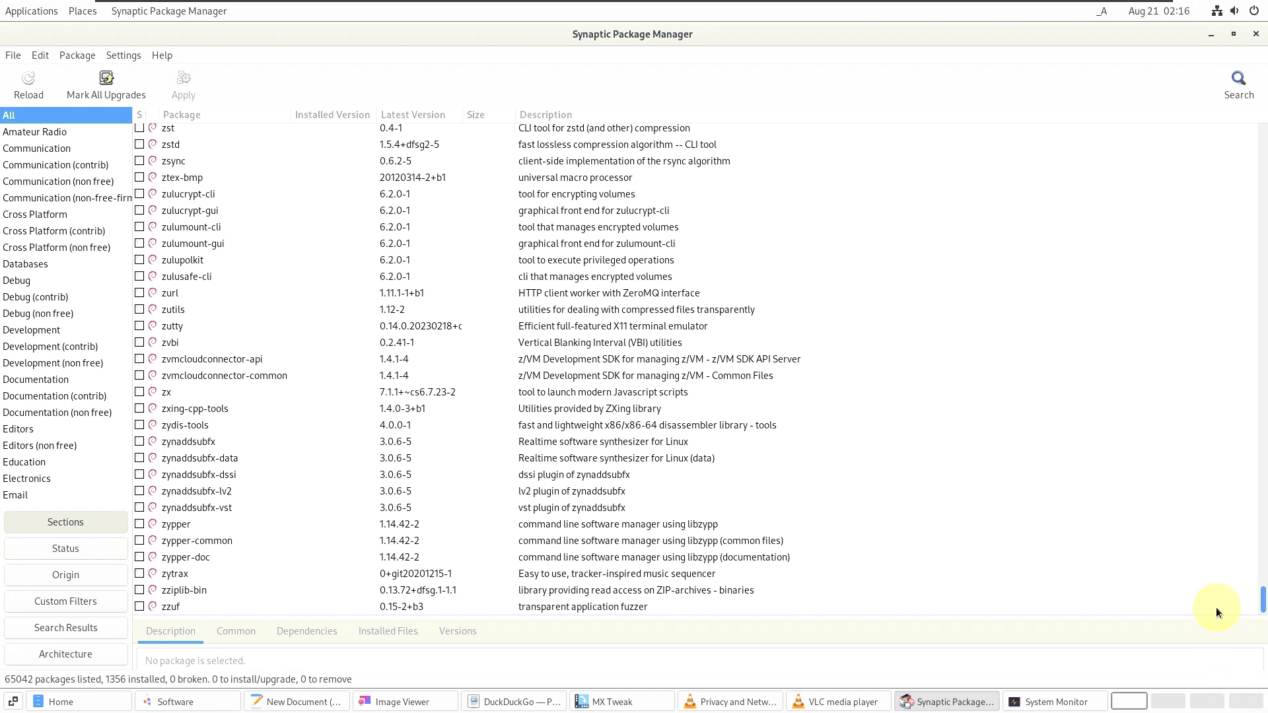
drag(1246, 341, 1238, 96)
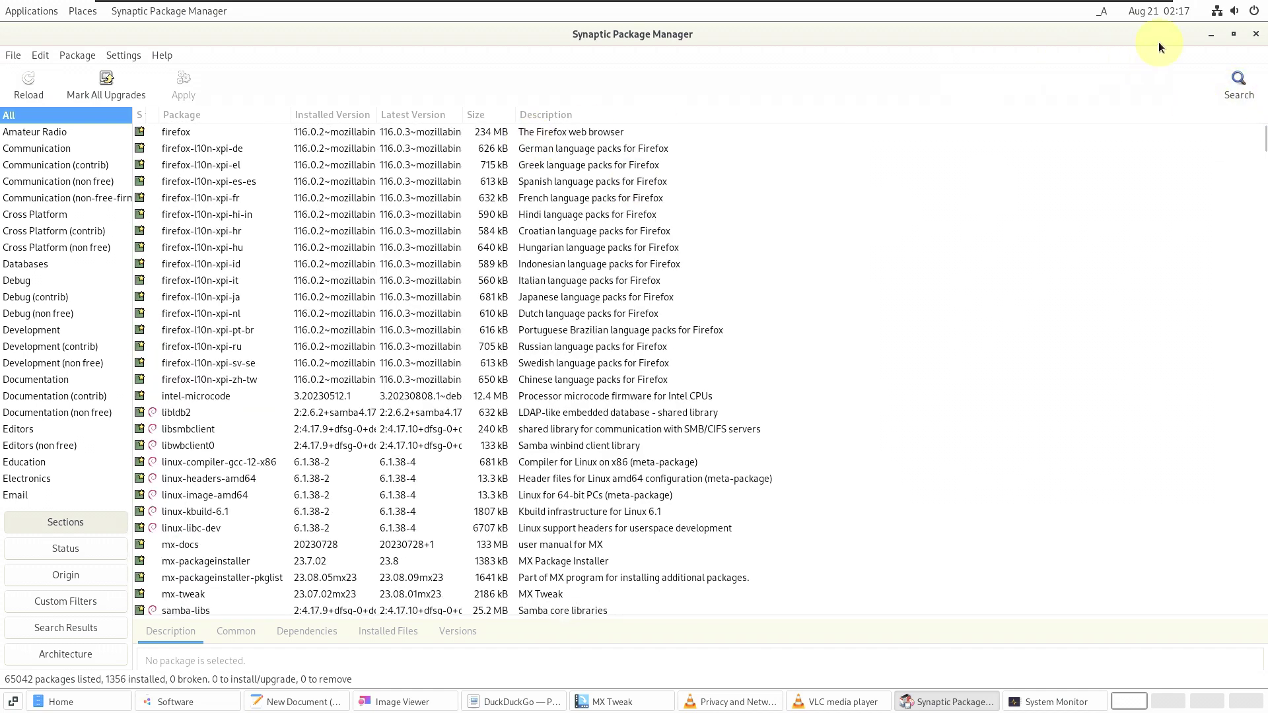
click(1256, 35)
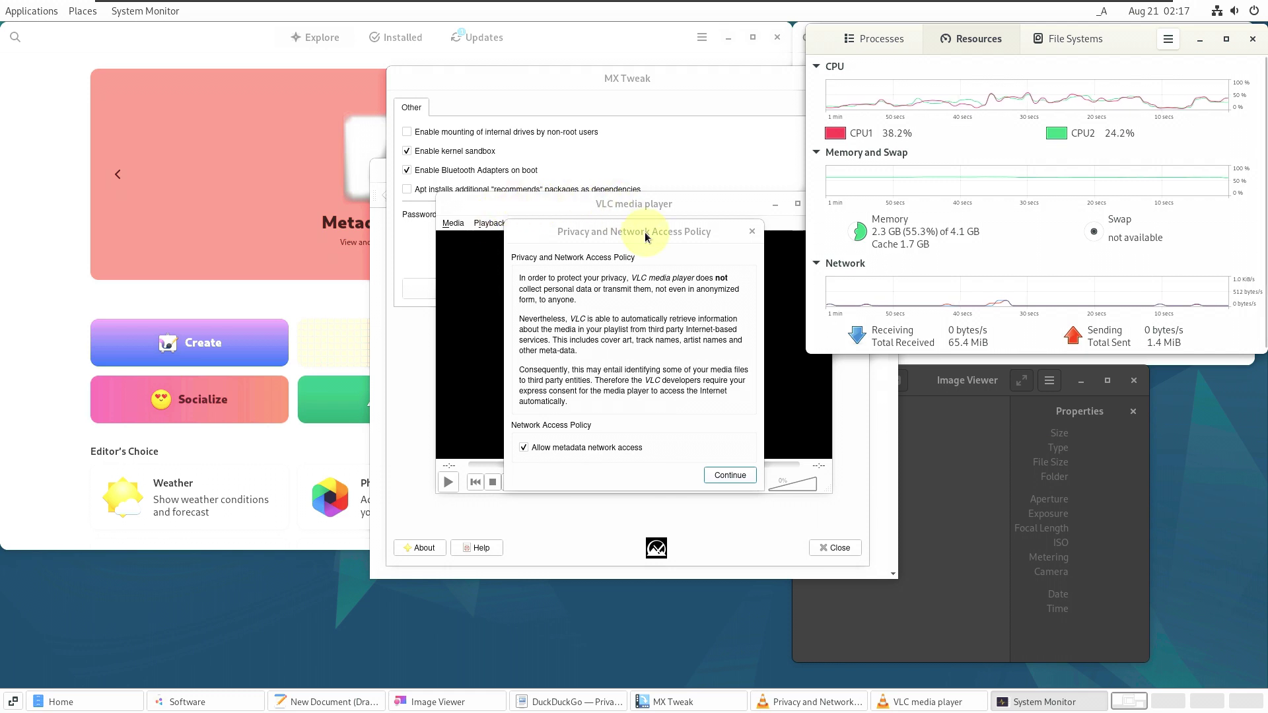
- Accept VLC's privacy notice, view its About (version 3.0.18 Vetinari), then close VLC
click(752, 232)
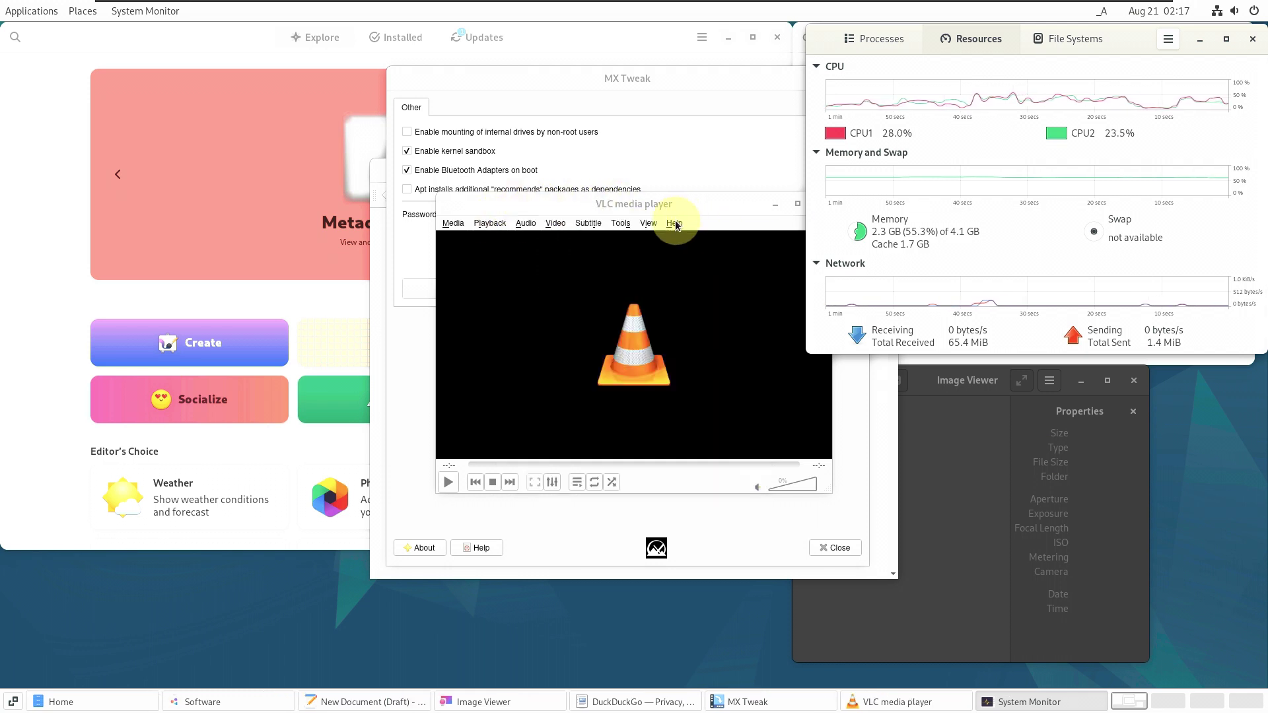
click(674, 224)
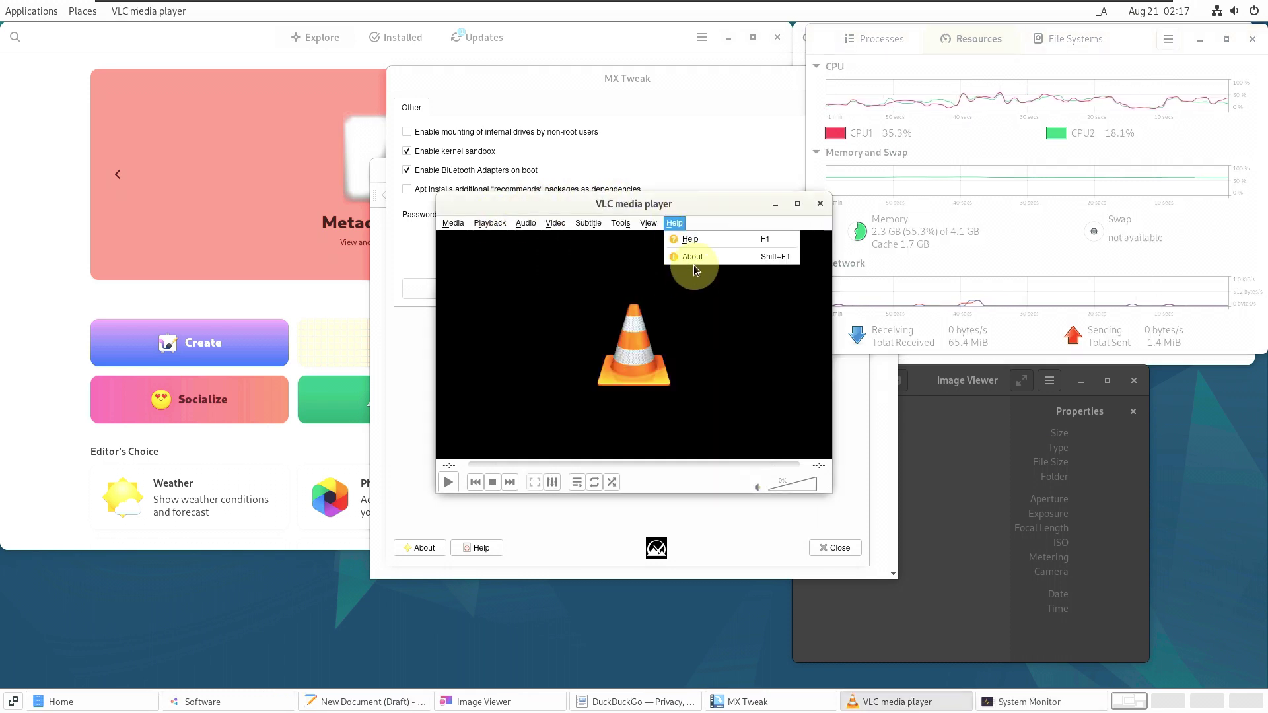
click(693, 265)
click(674, 224)
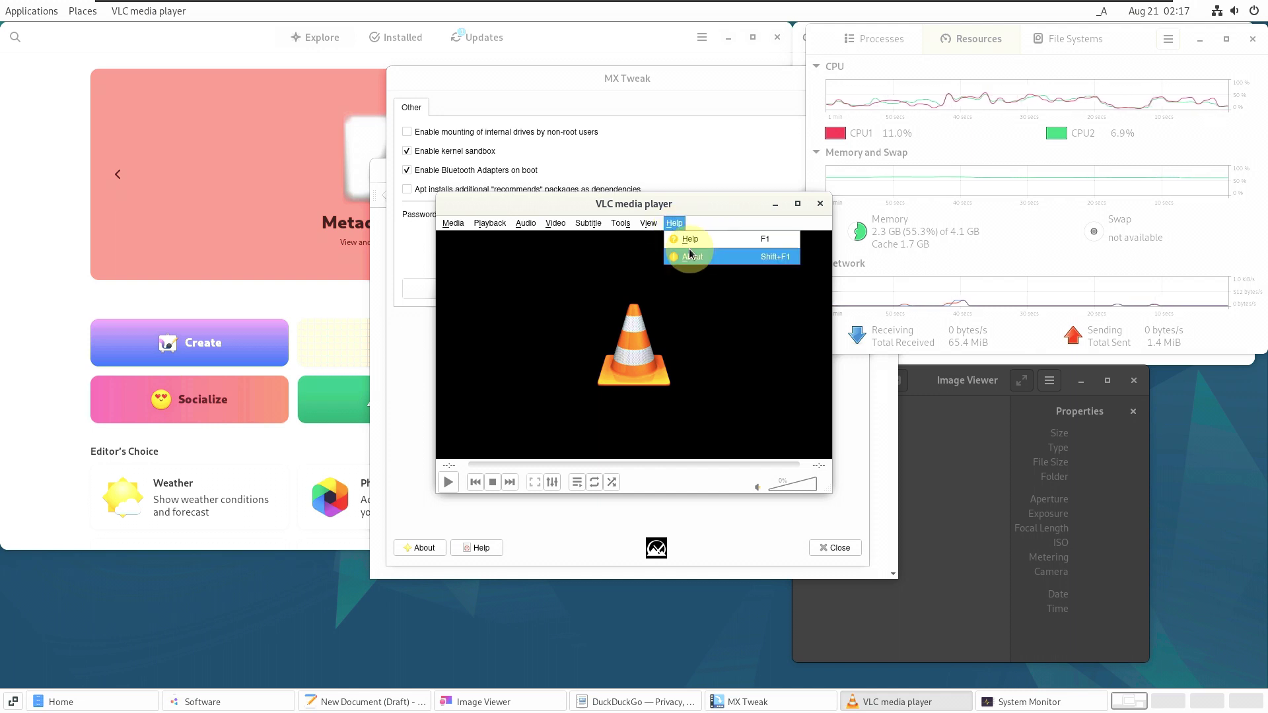
click(690, 256)
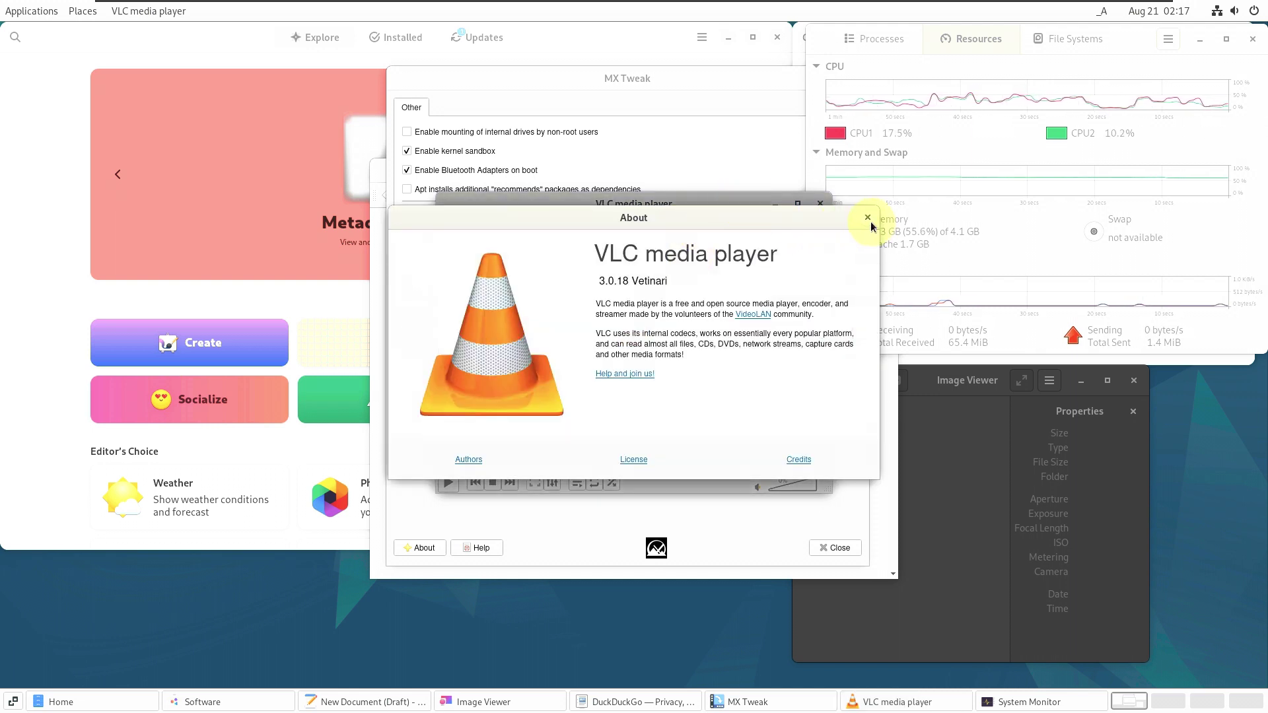
click(868, 219)
click(820, 204)
- View MX Tweak's About (version 23.07.02mx23), close MX Tweak, and raise the Software window
drag(621, 85, 301, 206)
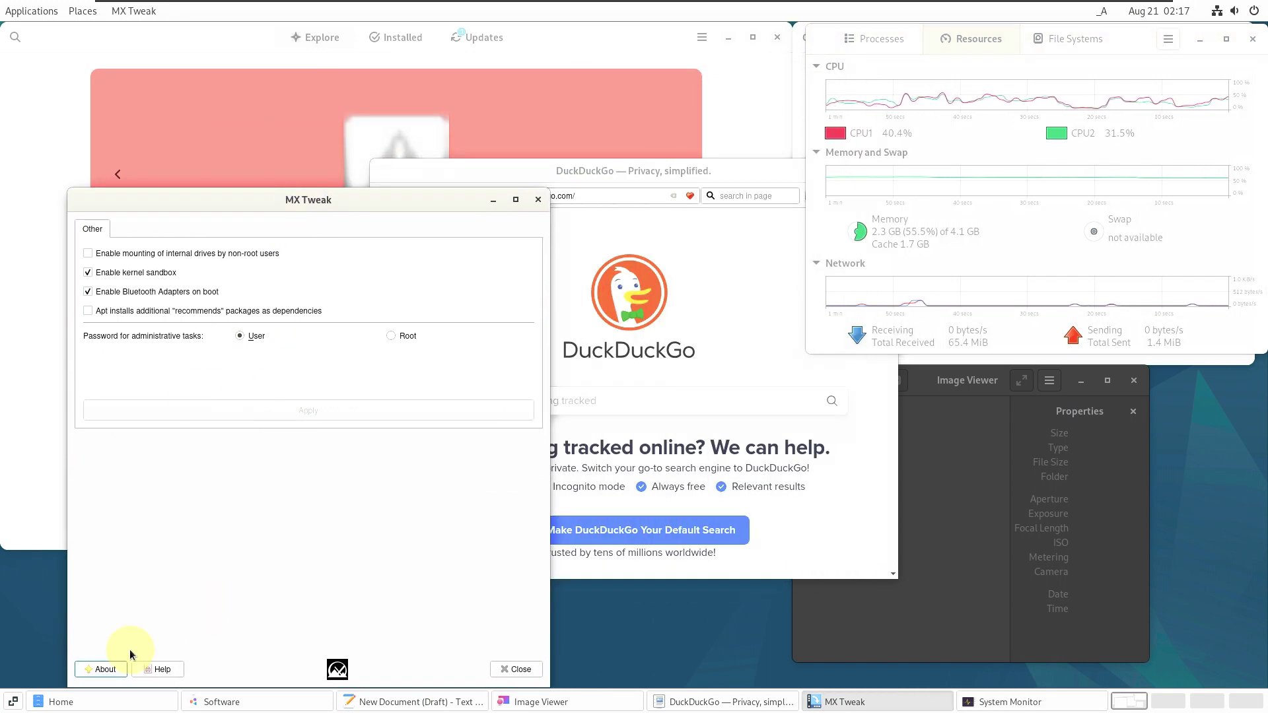
click(104, 670)
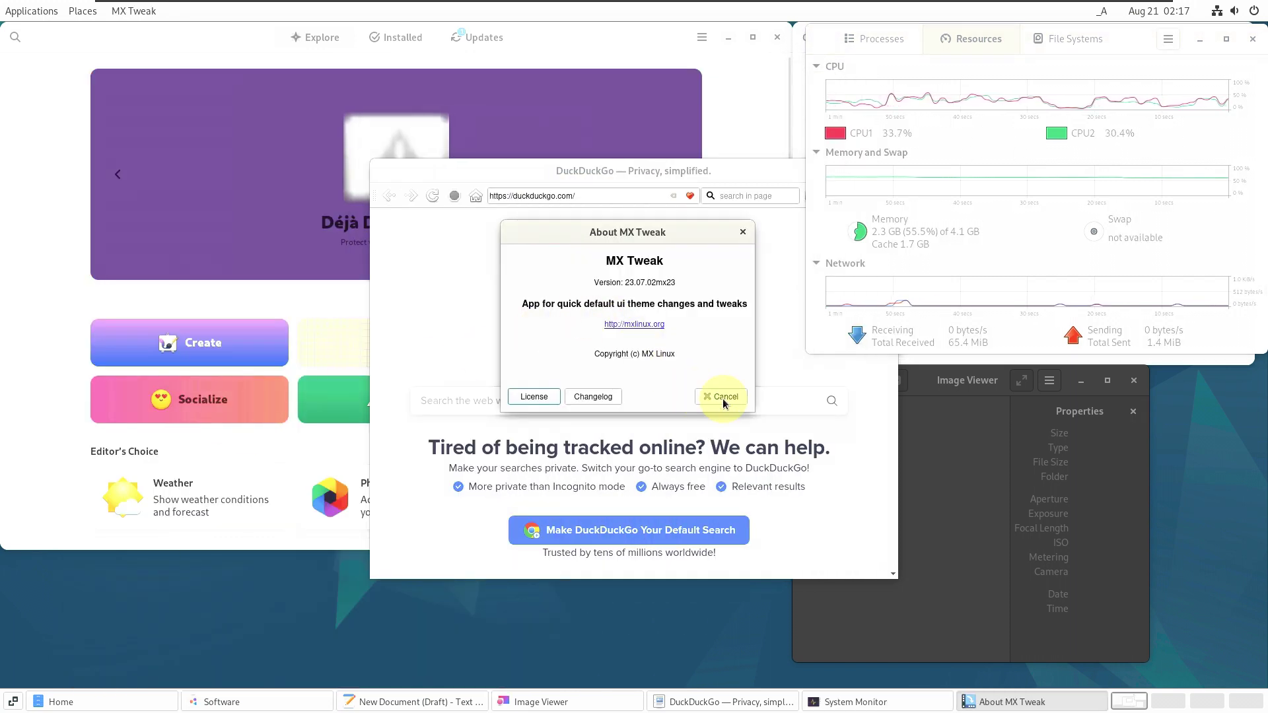
click(721, 396)
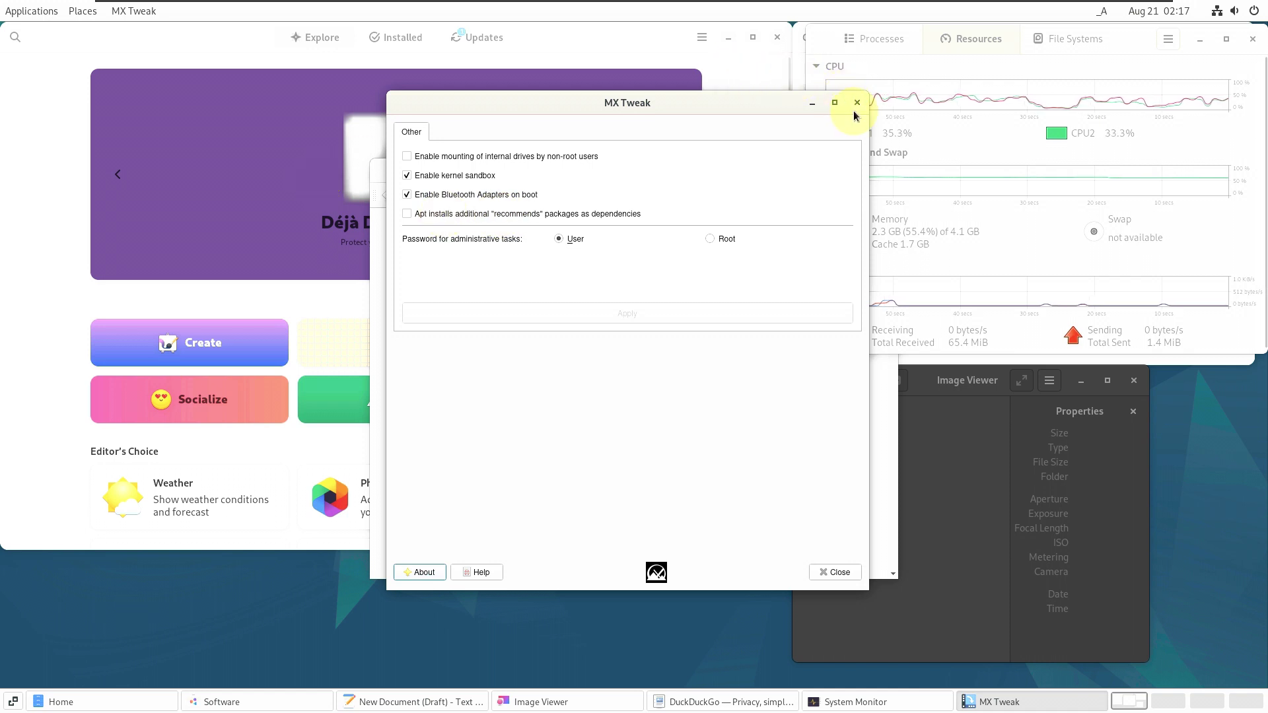
click(856, 102)
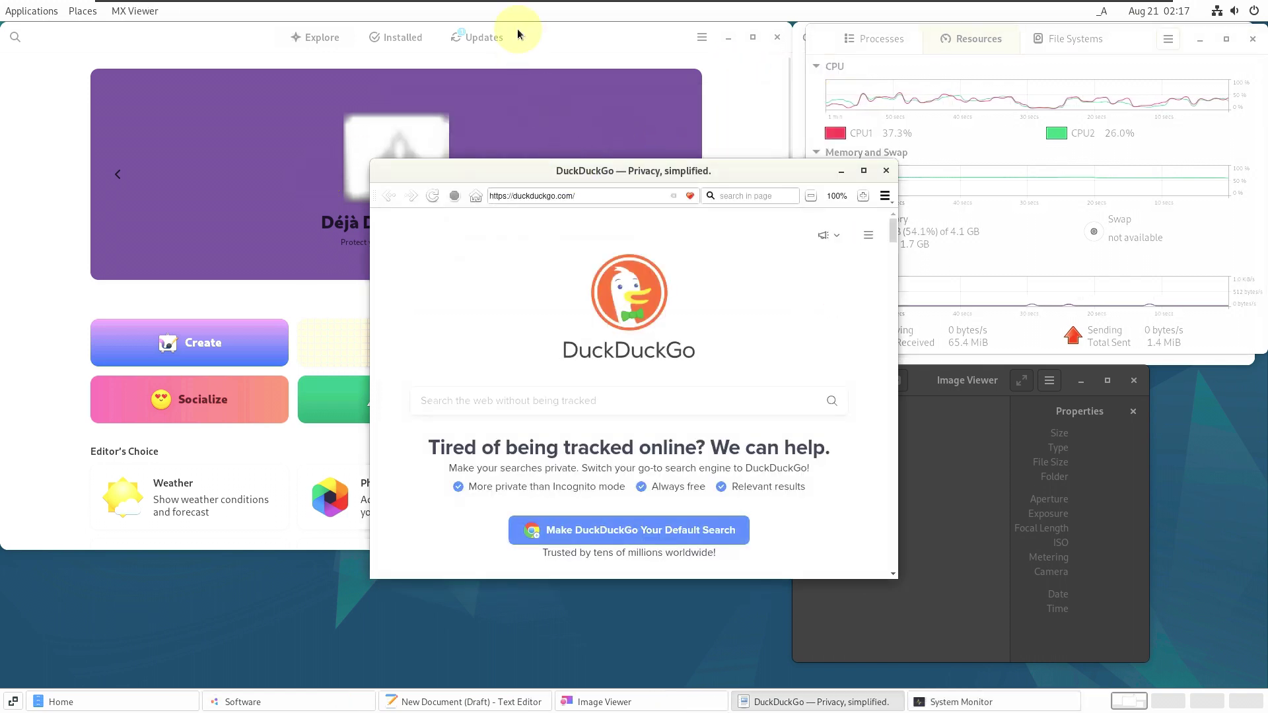
click(517, 29)
- Browse Software's installed apps, then review and close the System Updates details
click(411, 39)
scroll(509, 253, down, 15)
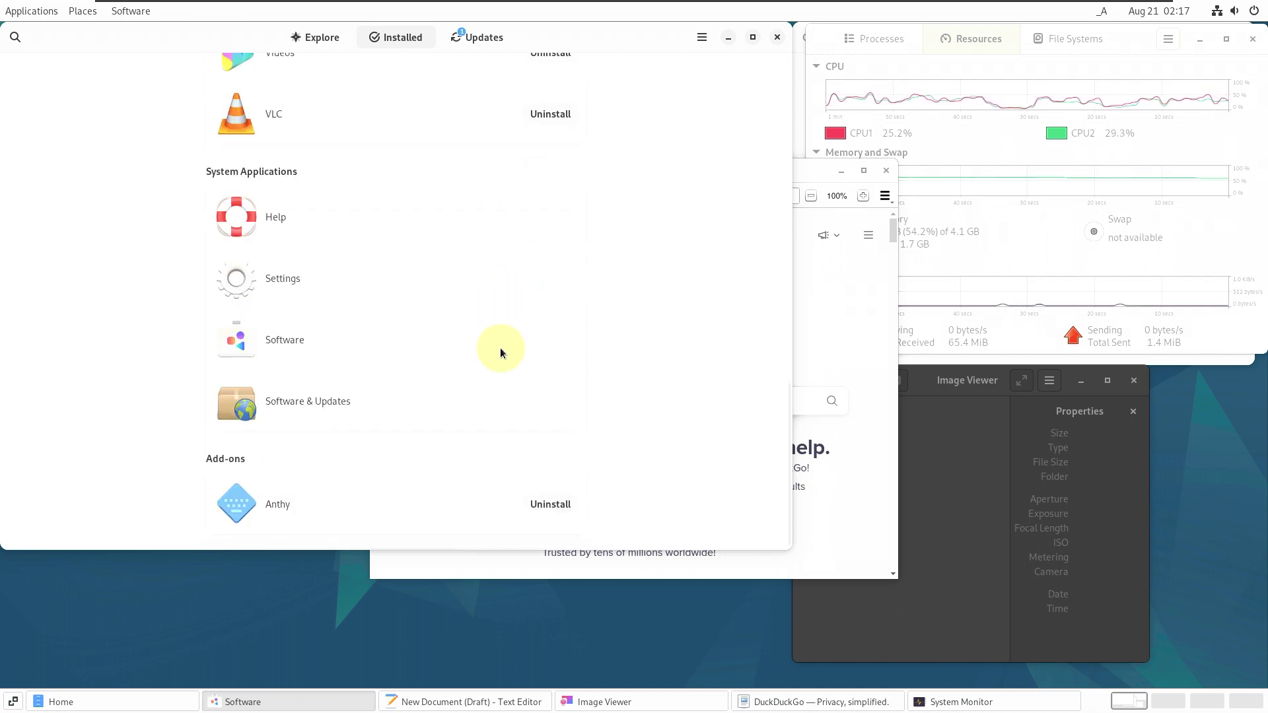
scroll(500, 348, up, 15)
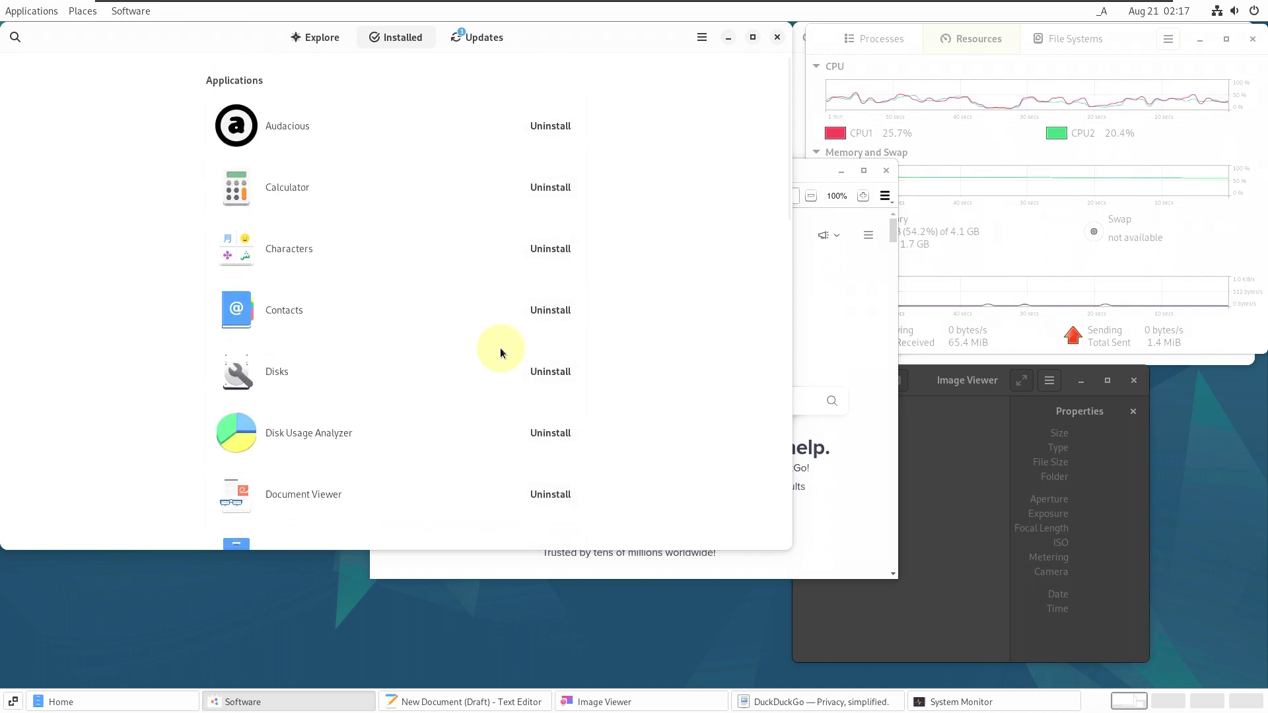
click(473, 38)
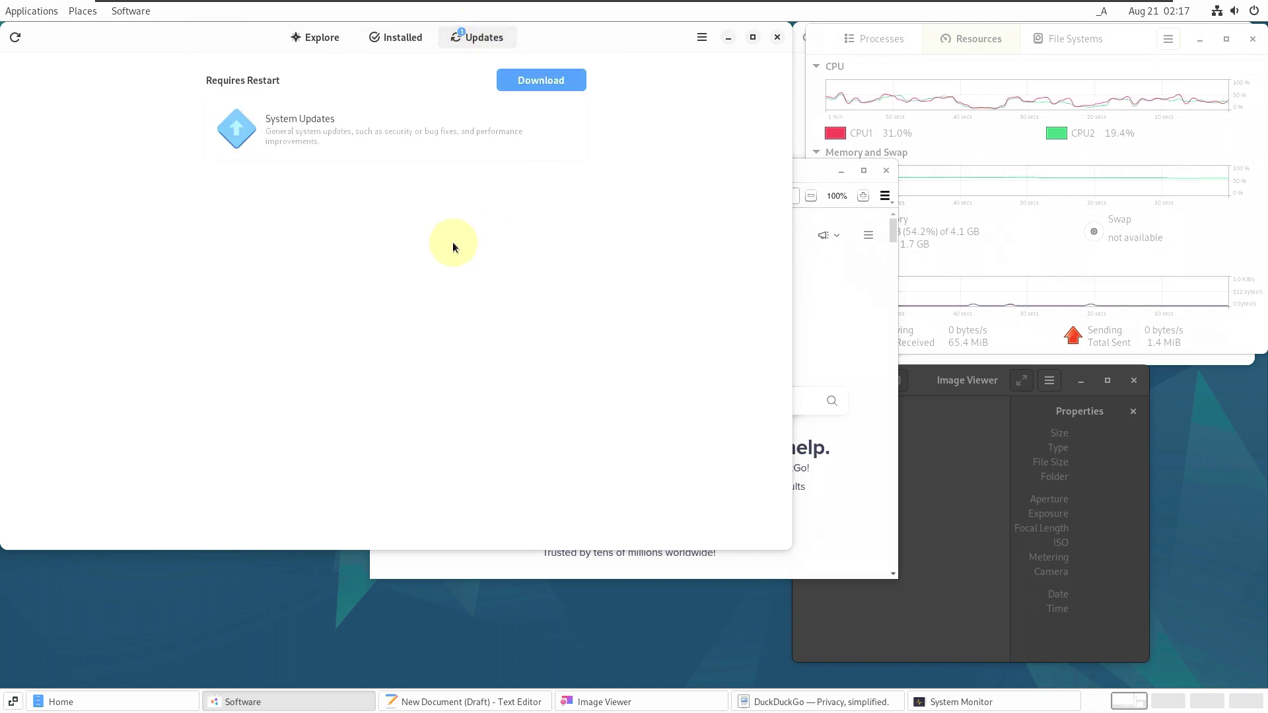
click(408, 138)
scroll(391, 356, down, 5)
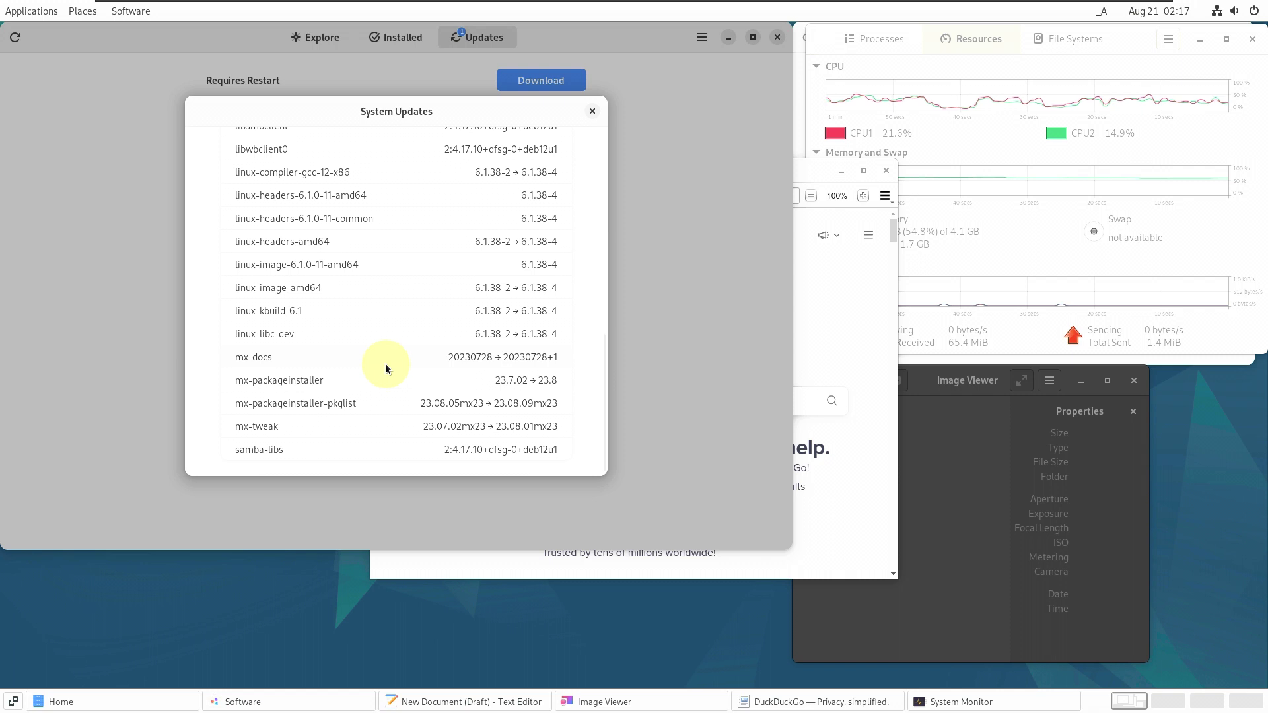
scroll(406, 319, up, 10)
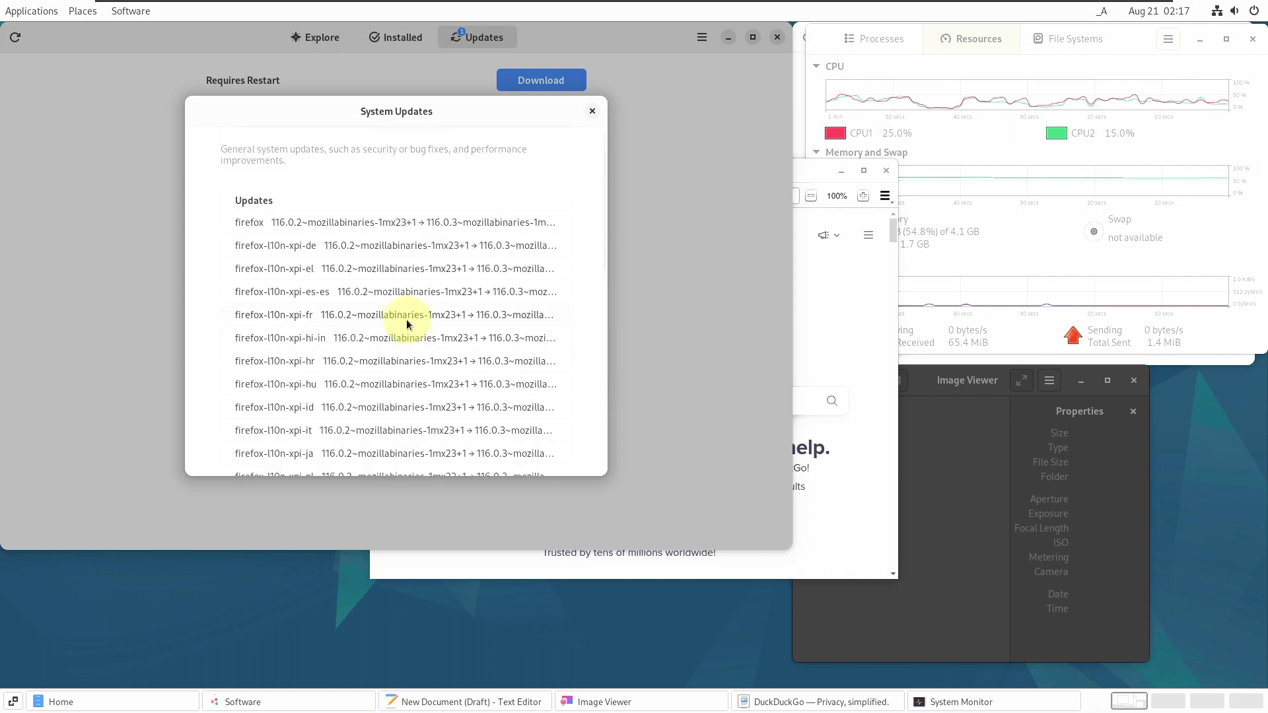
scroll(406, 324, down, 10)
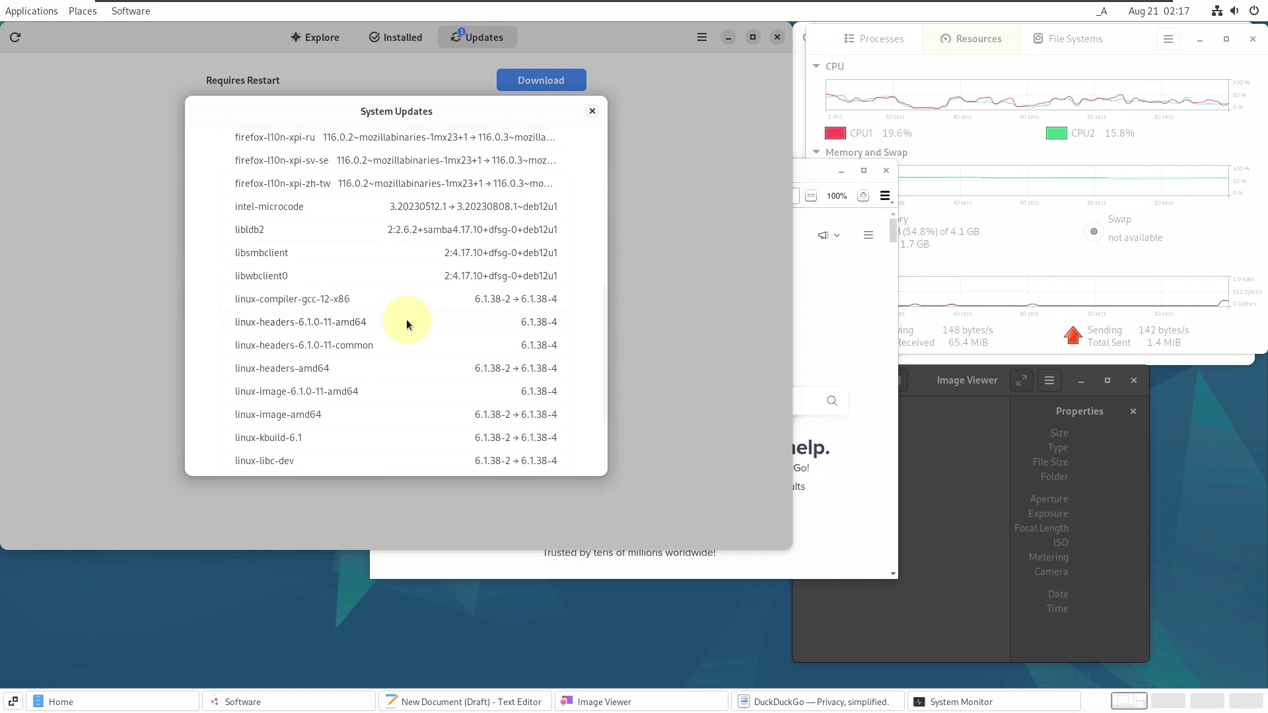
click(592, 111)
- View About Software (version 43.5) and close the Software window
click(704, 41)
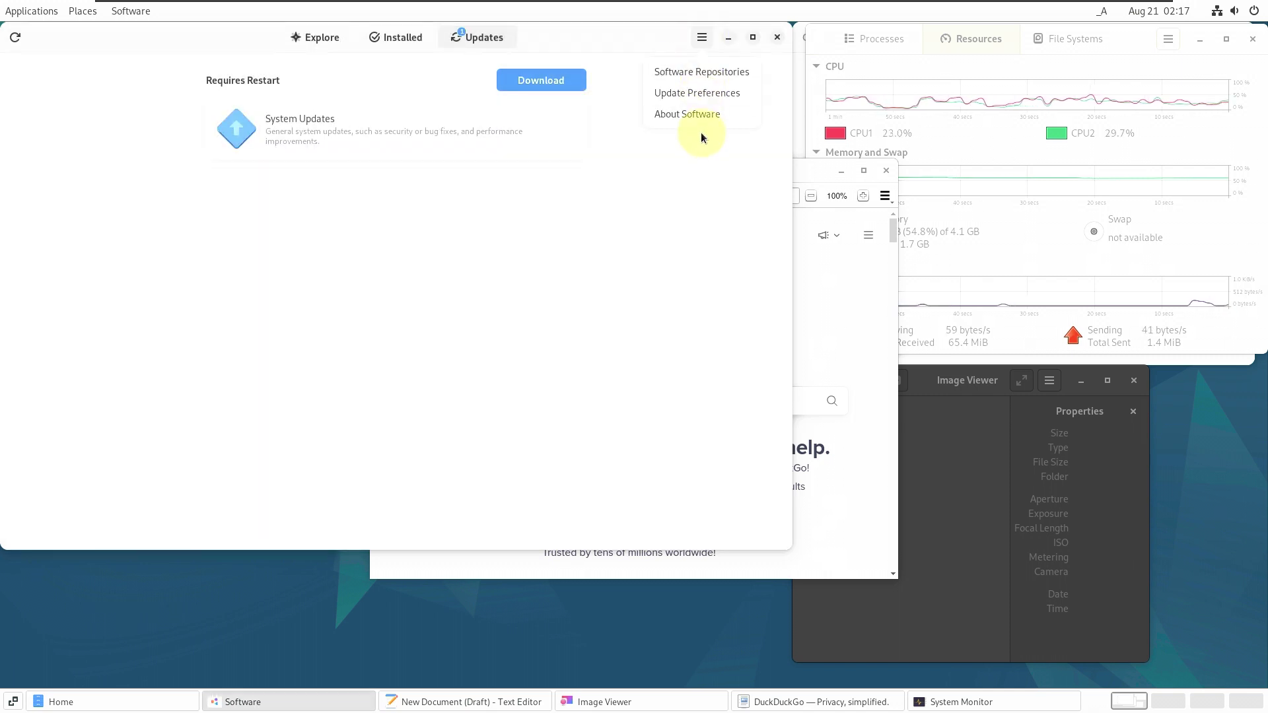
click(691, 120)
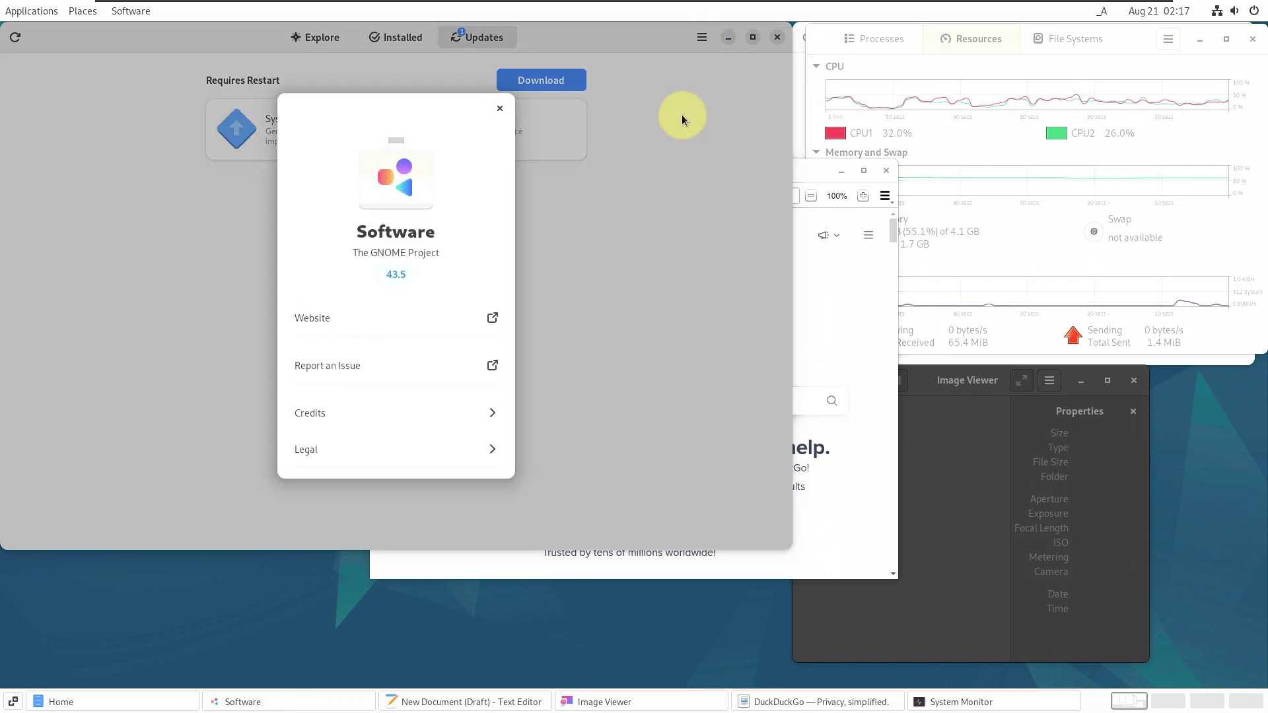
click(500, 108)
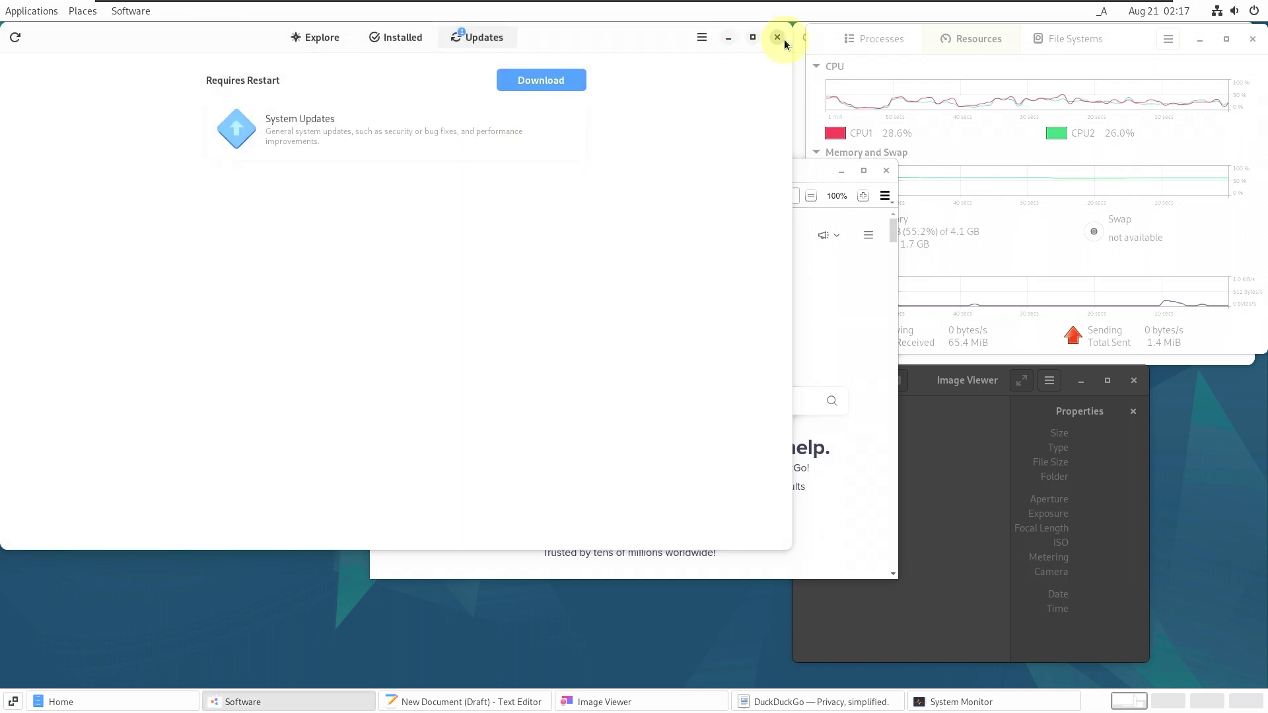
click(783, 40)
- Raise the Home folder window, view About Files (version 43.2), and close Files
click(321, 145)
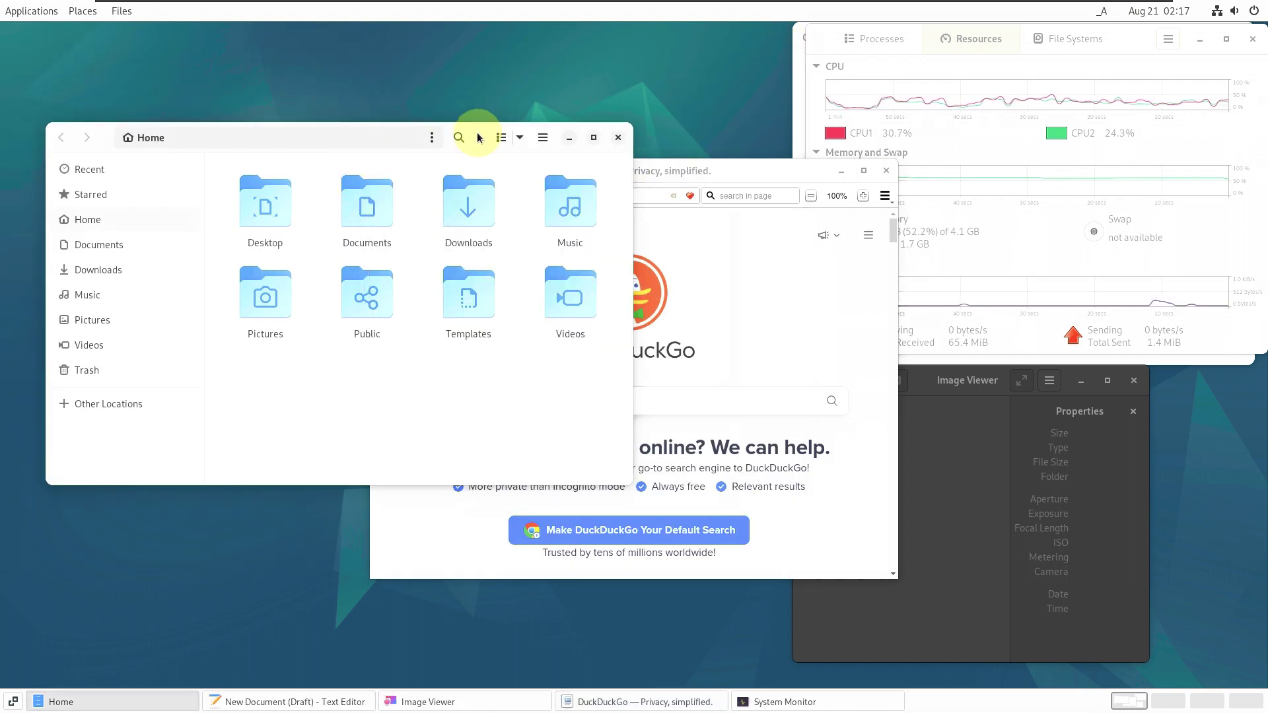
click(432, 137)
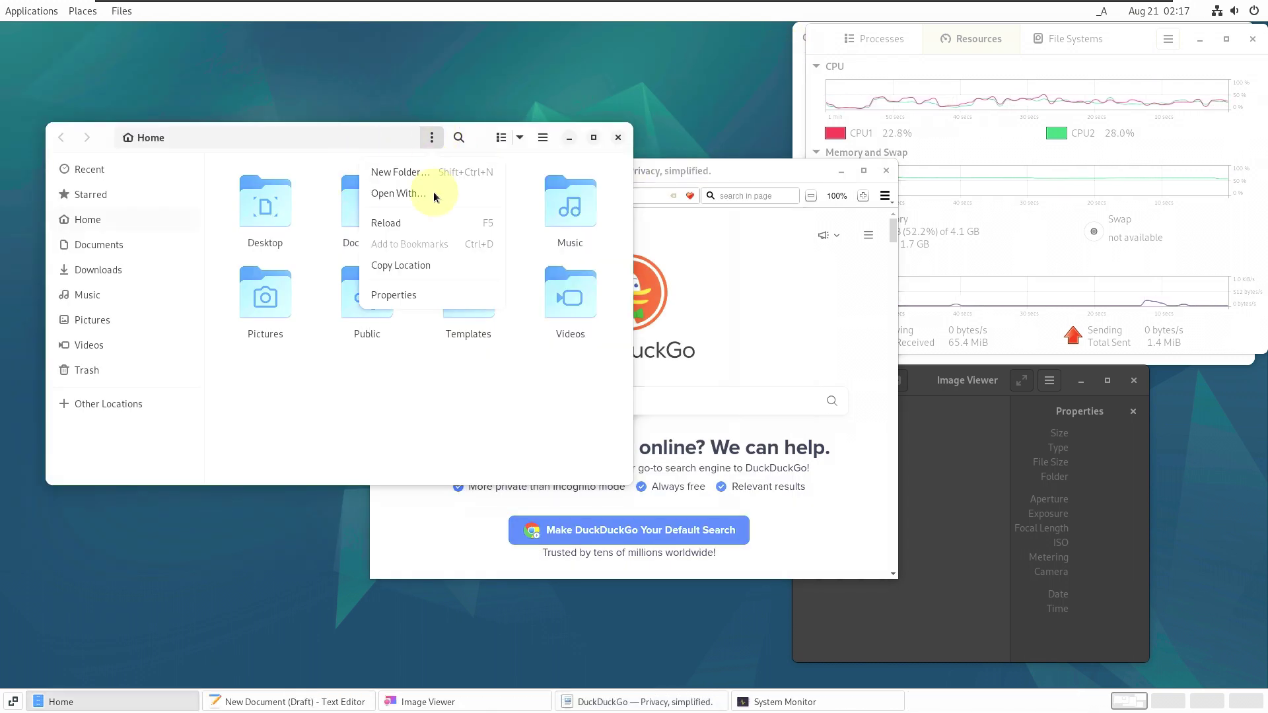
click(541, 149)
click(550, 138)
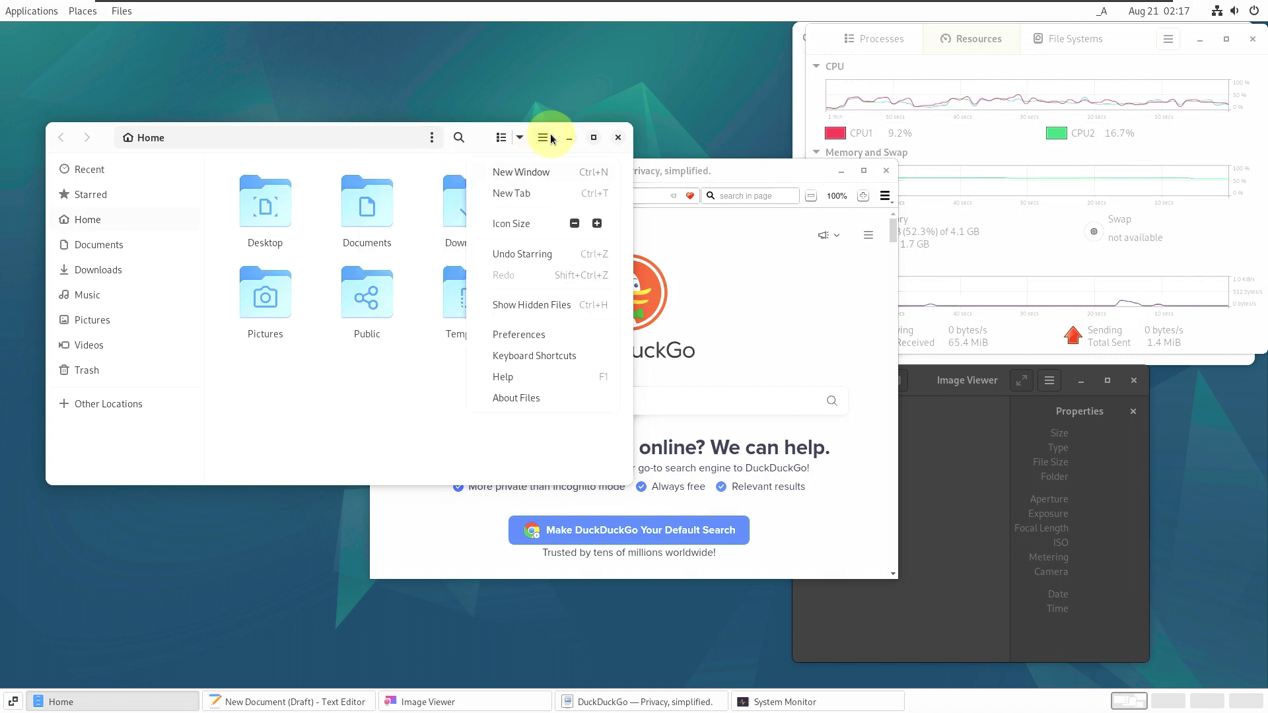
click(516, 398)
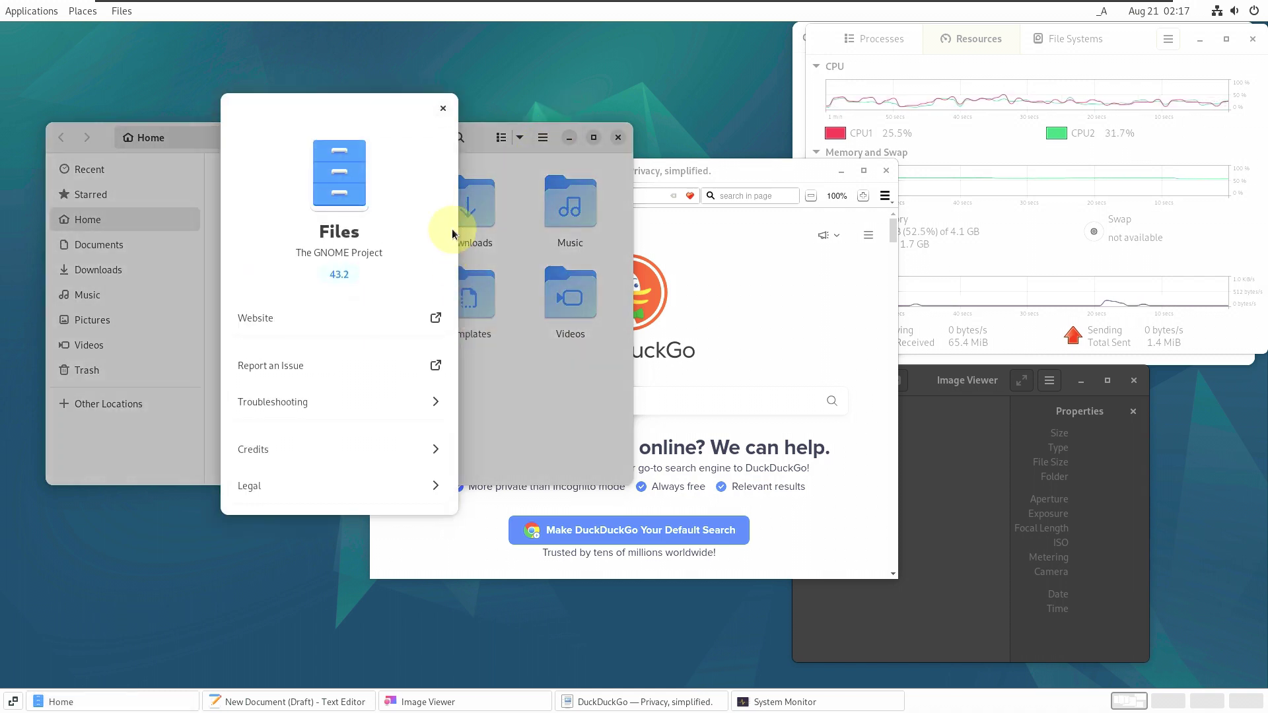
click(440, 106)
click(623, 137)
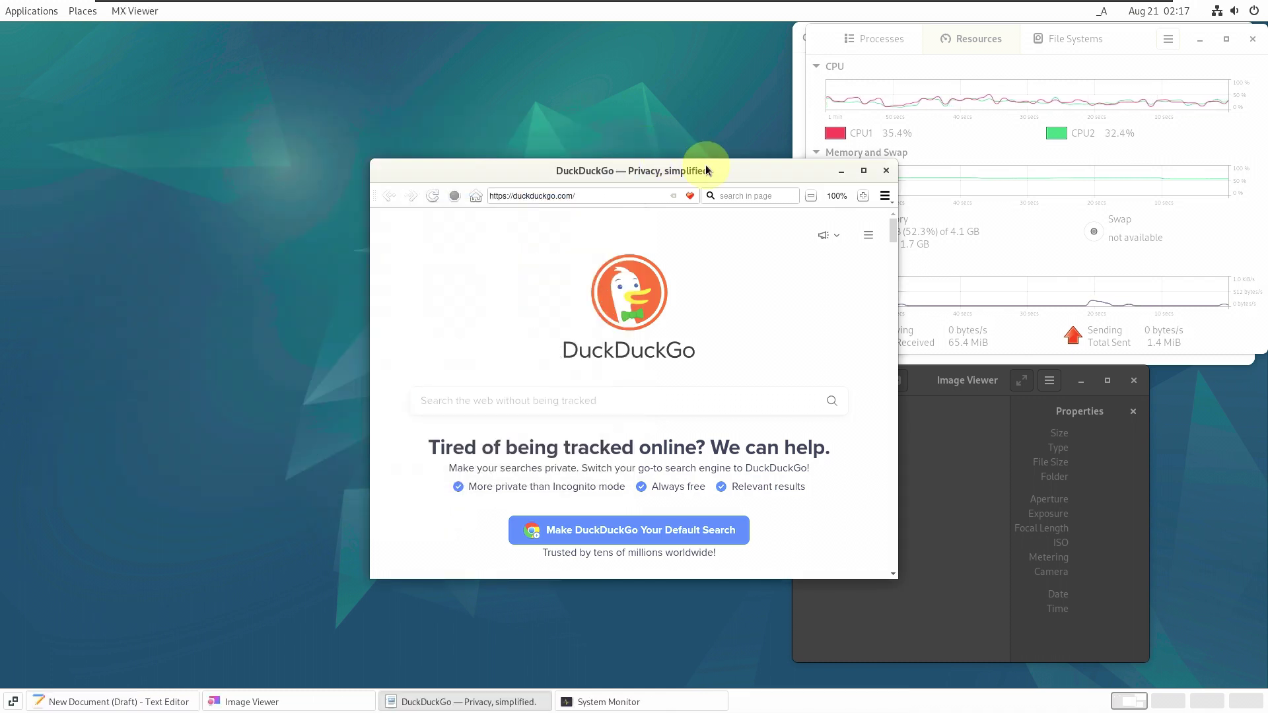
- Move Text Editor left, view its About (version 43.2), and close the New Document window
click(795, 100)
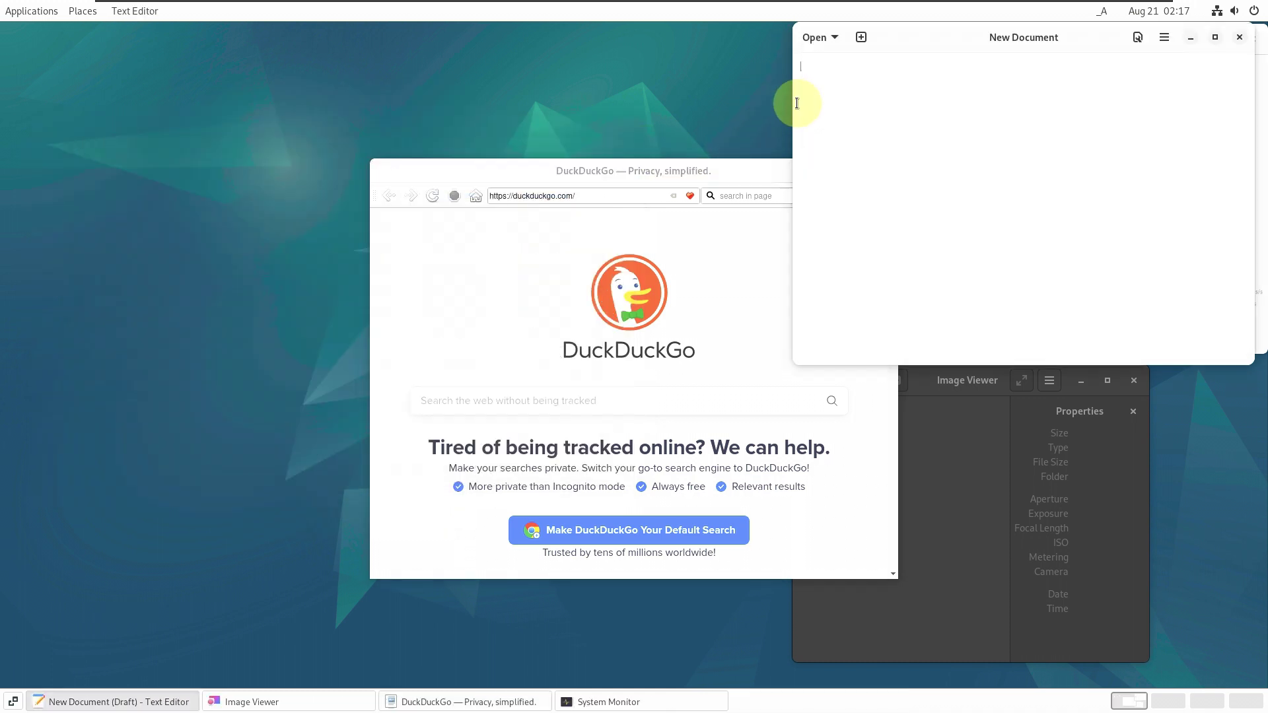
drag(943, 41, 222, 185)
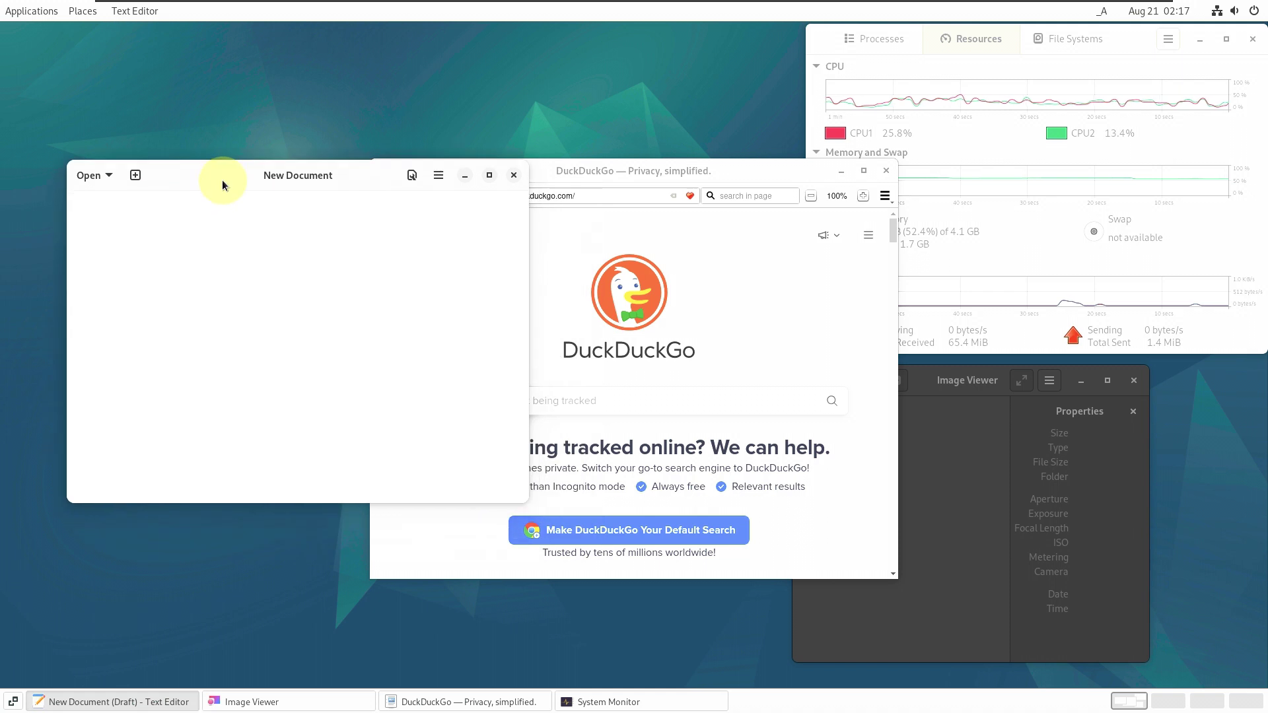
click(438, 182)
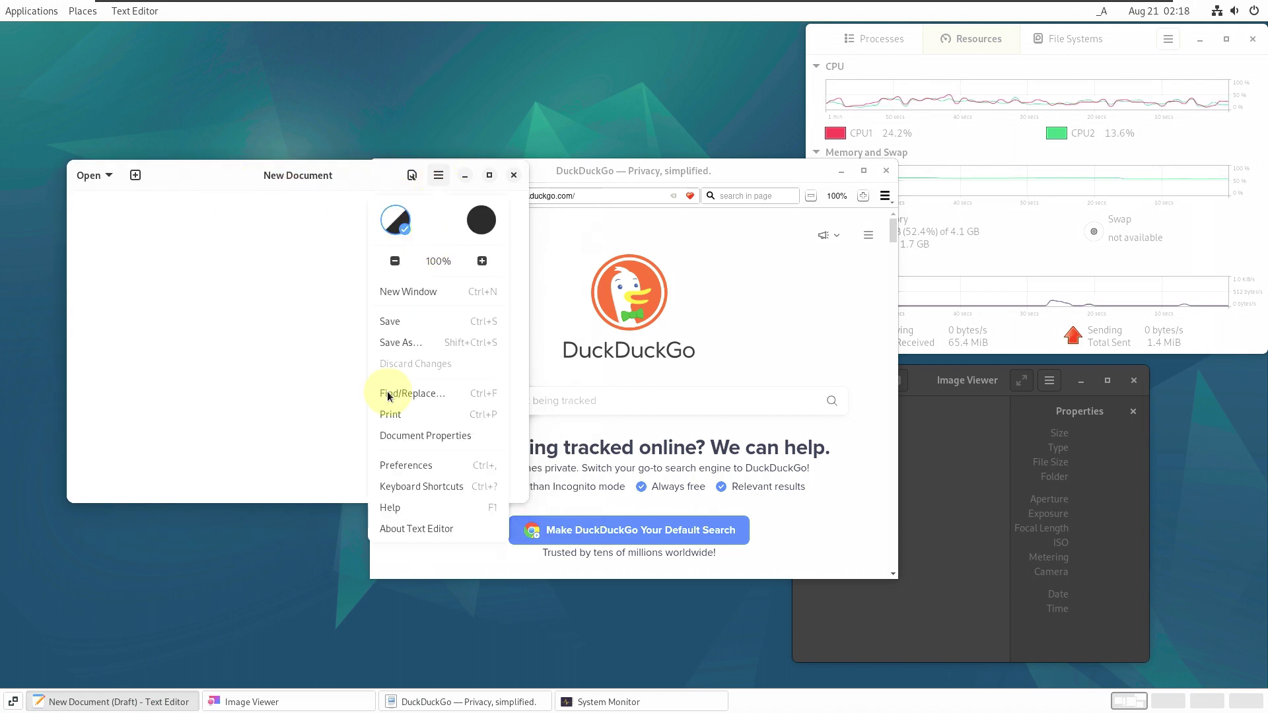
click(416, 530)
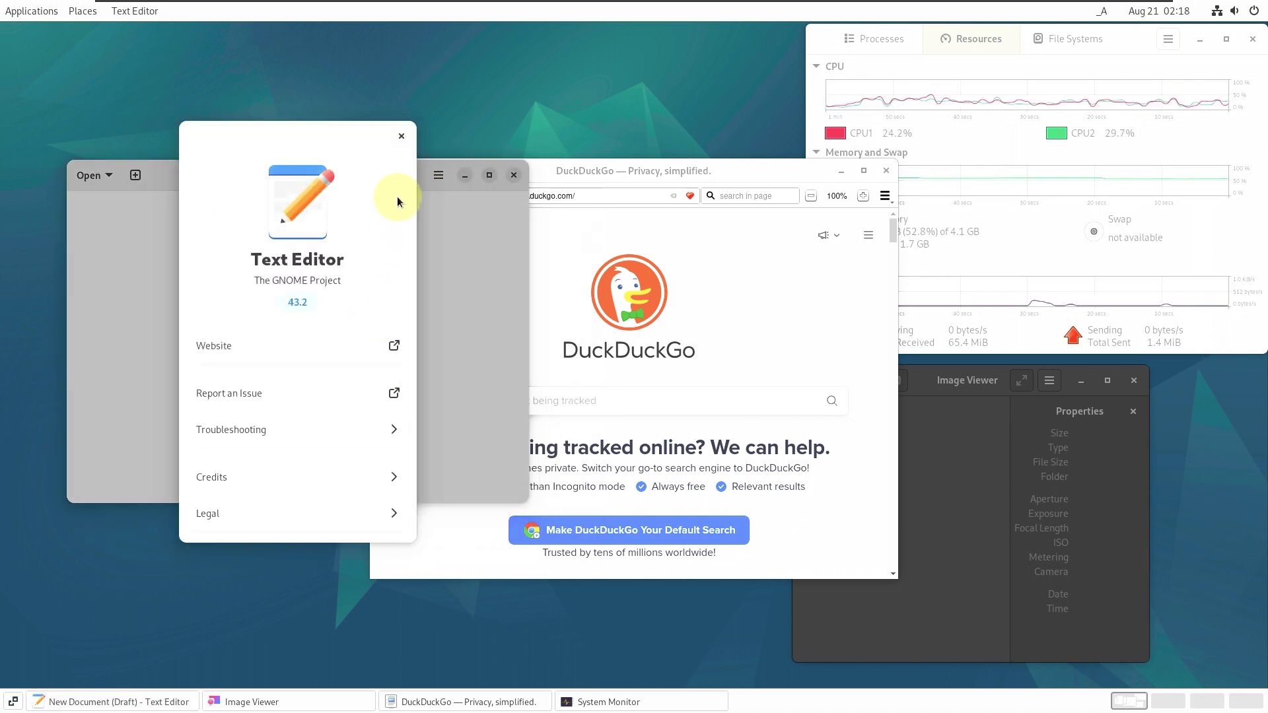
key(Escape)
click(514, 175)
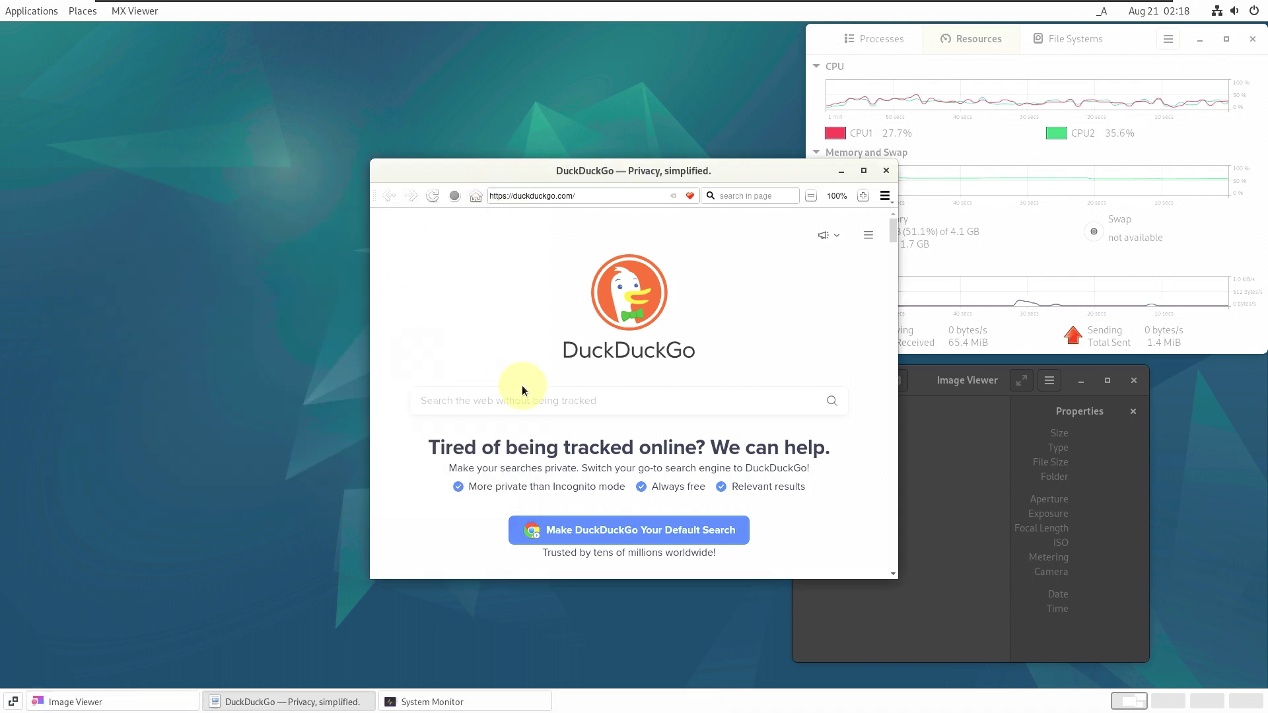
- View MX Viewer's About information, dismiss it, and close the browser window
drag(742, 171, 417, 98)
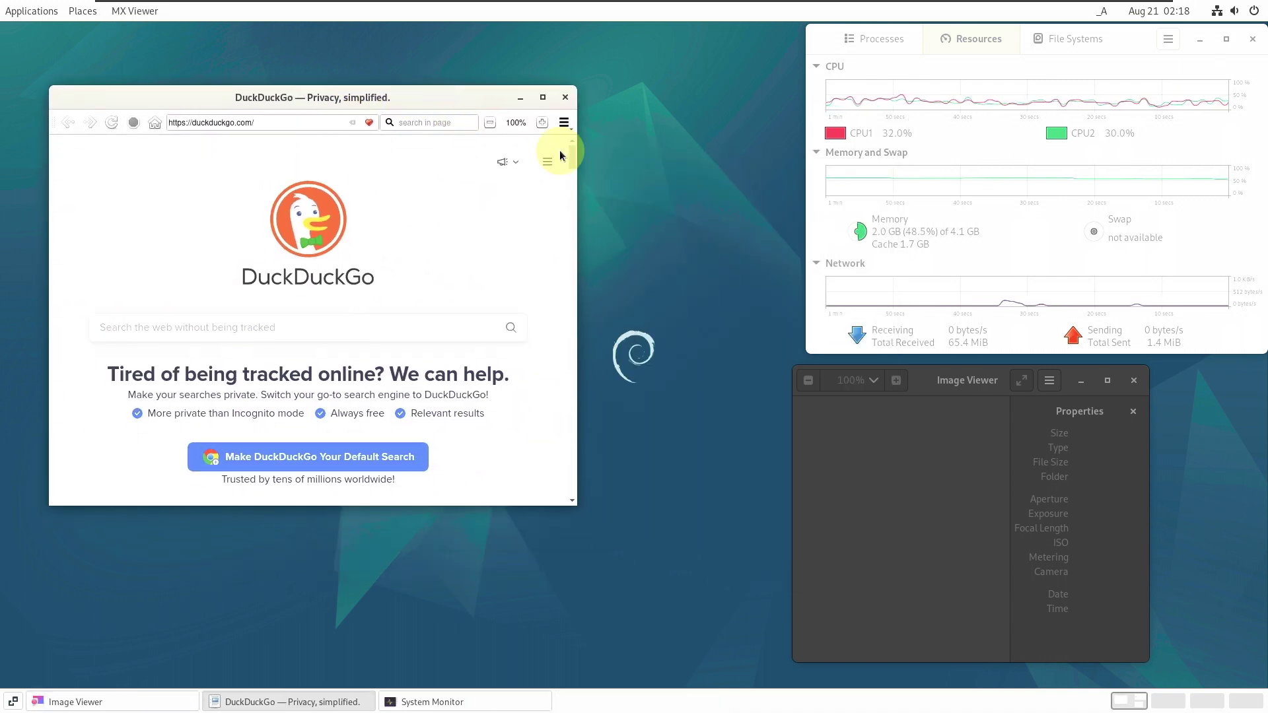
click(564, 123)
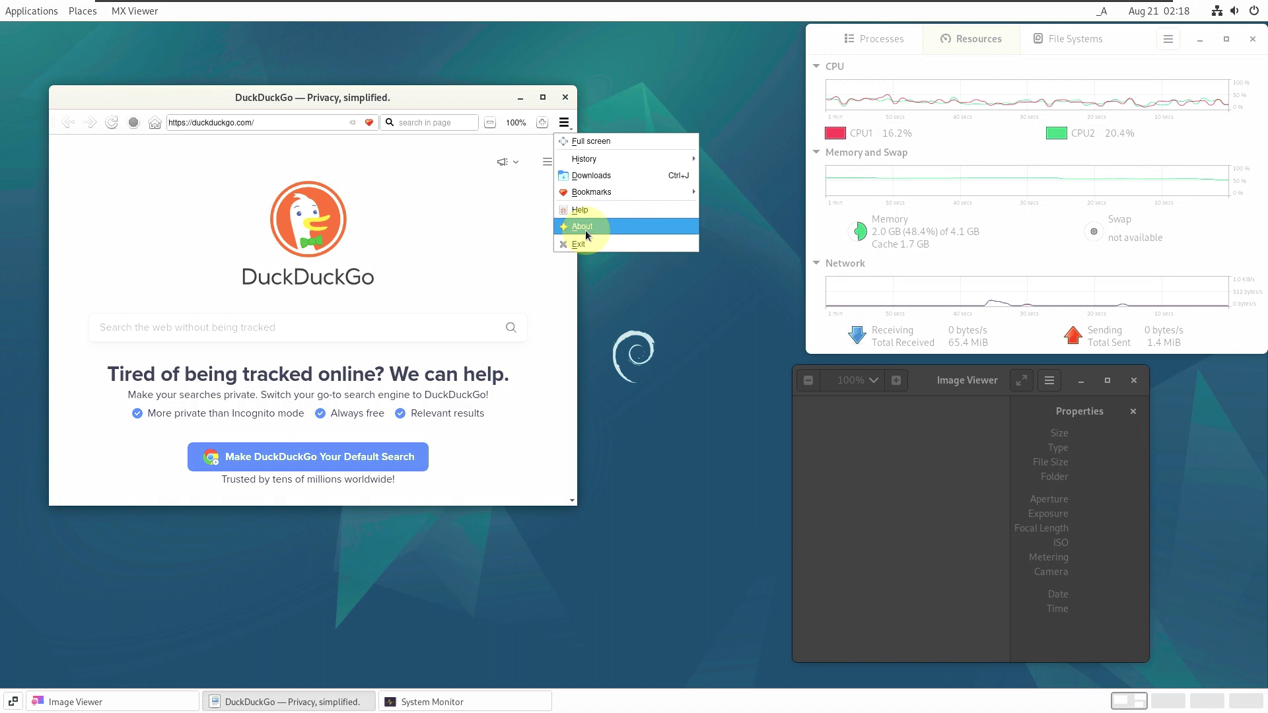
click(586, 233)
click(438, 407)
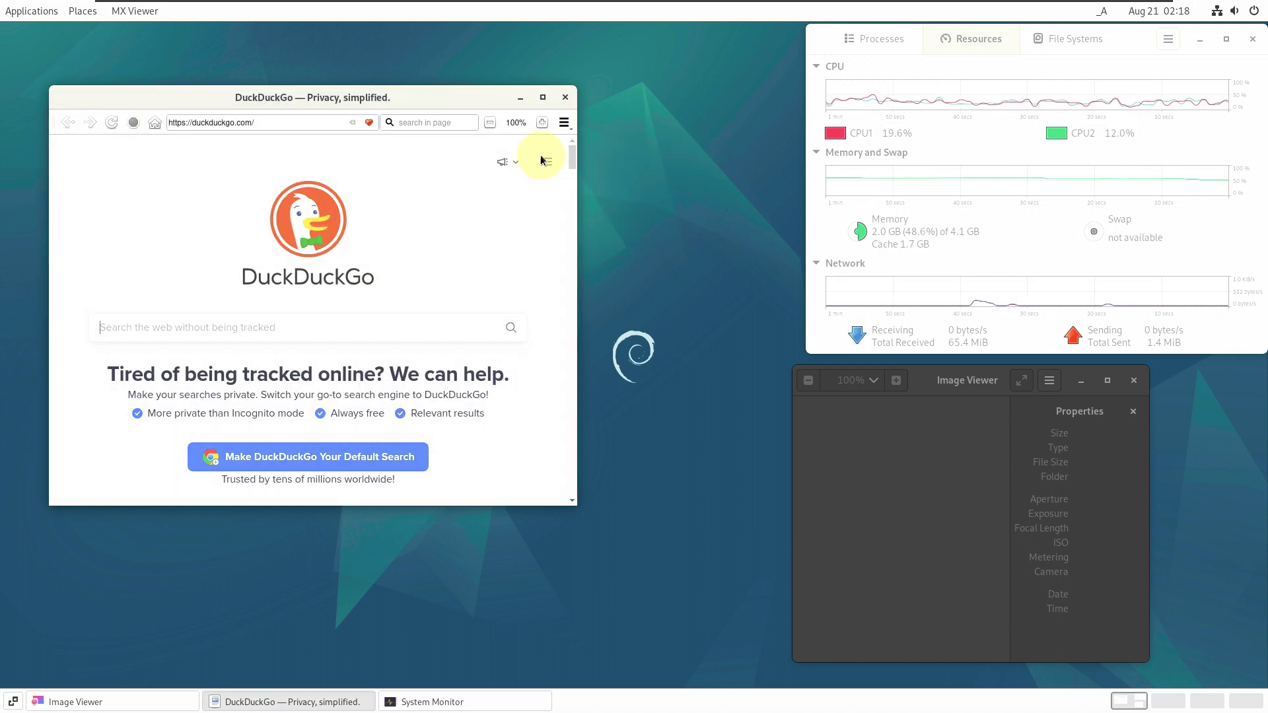
click(565, 98)
- View the About Image Viewer information, then close it and the Image Viewer window
click(984, 395)
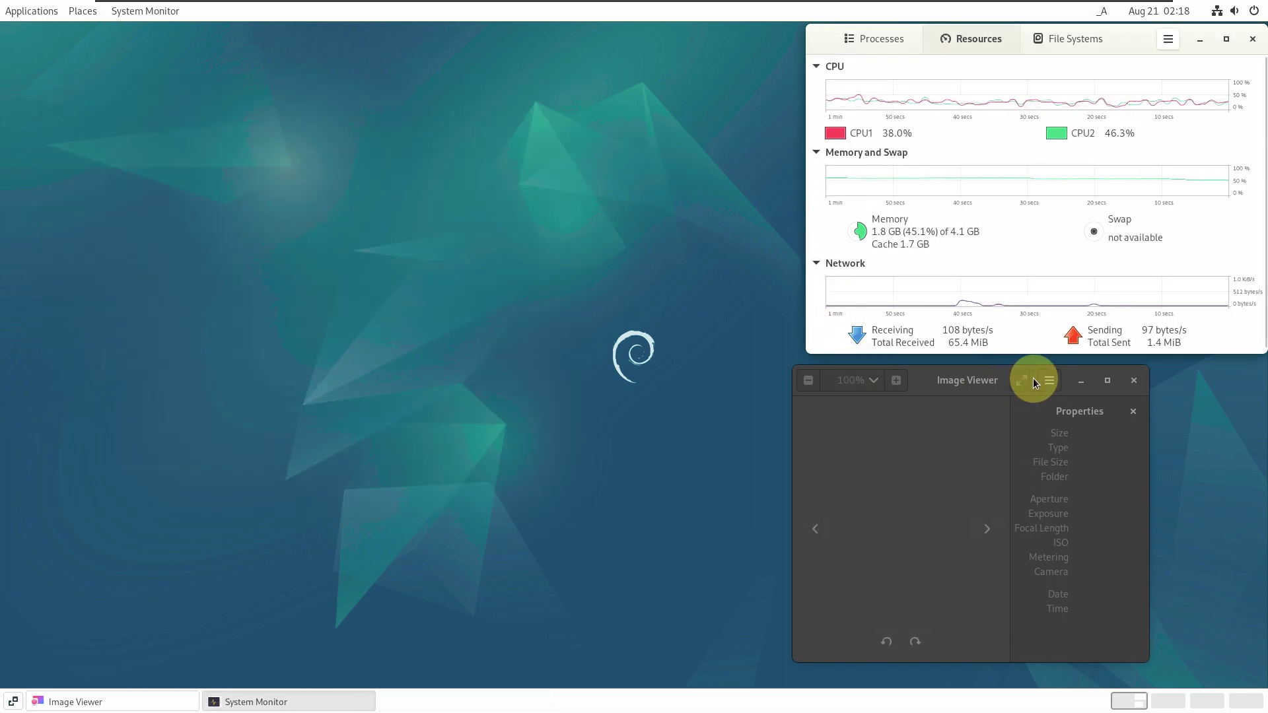
click(1050, 381)
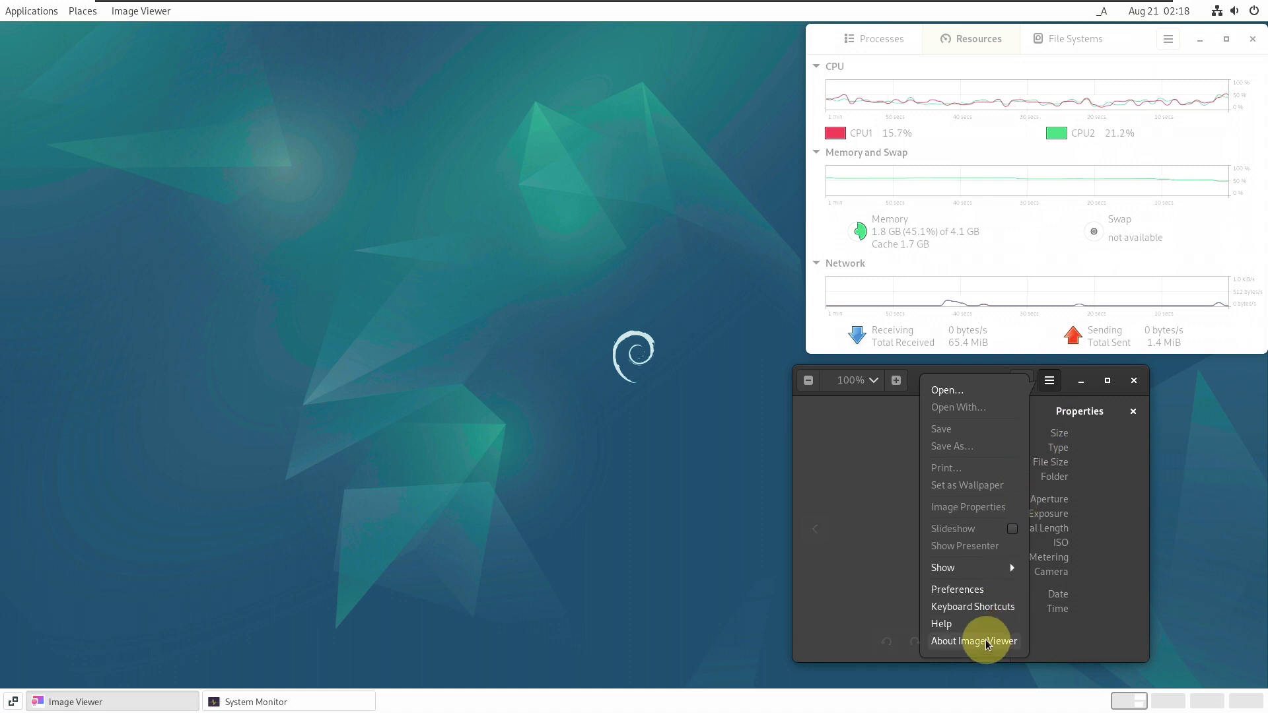
click(987, 644)
click(1096, 404)
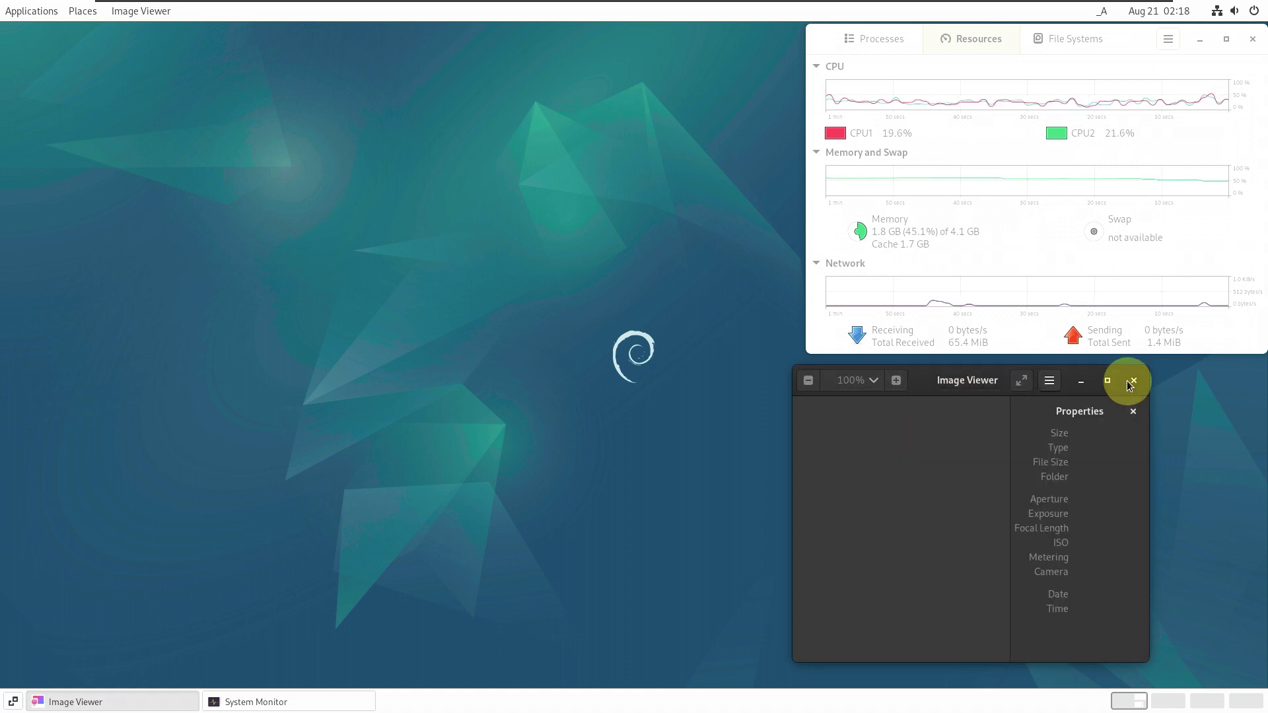
click(1133, 380)
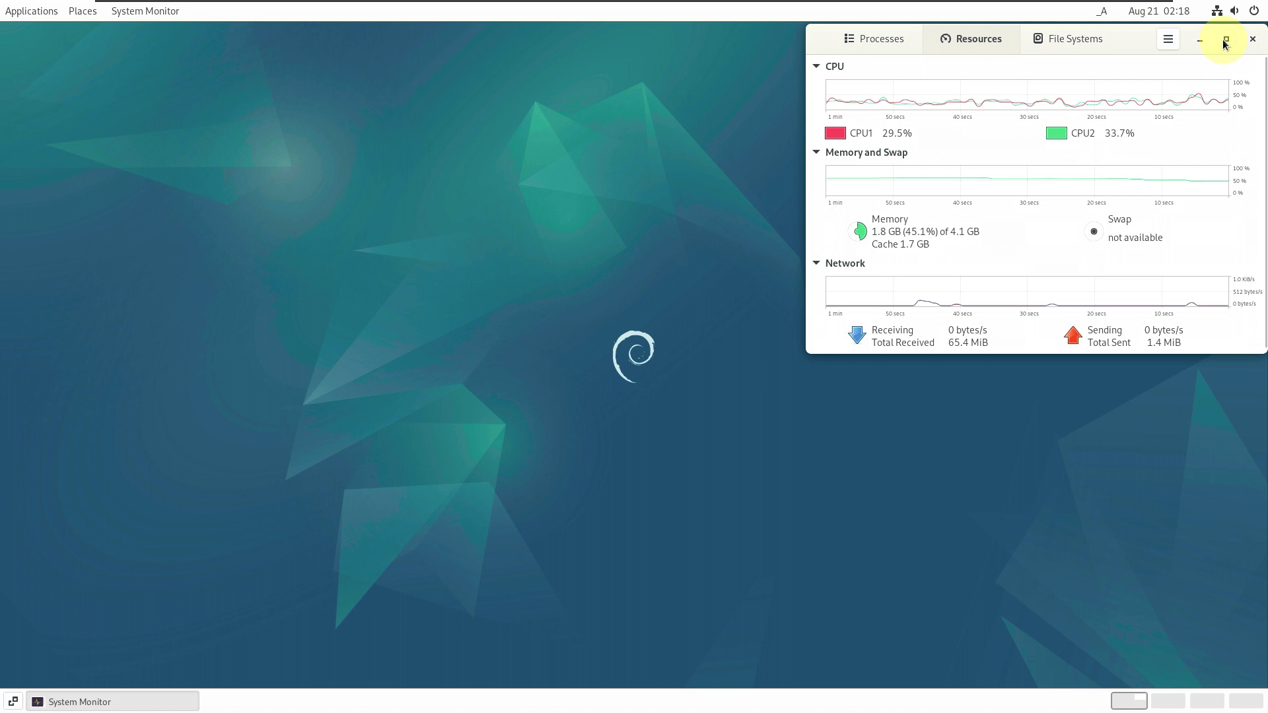
- Close System Monitor, then choose Power Off from the top-bar power menu and confirm
click(1225, 41)
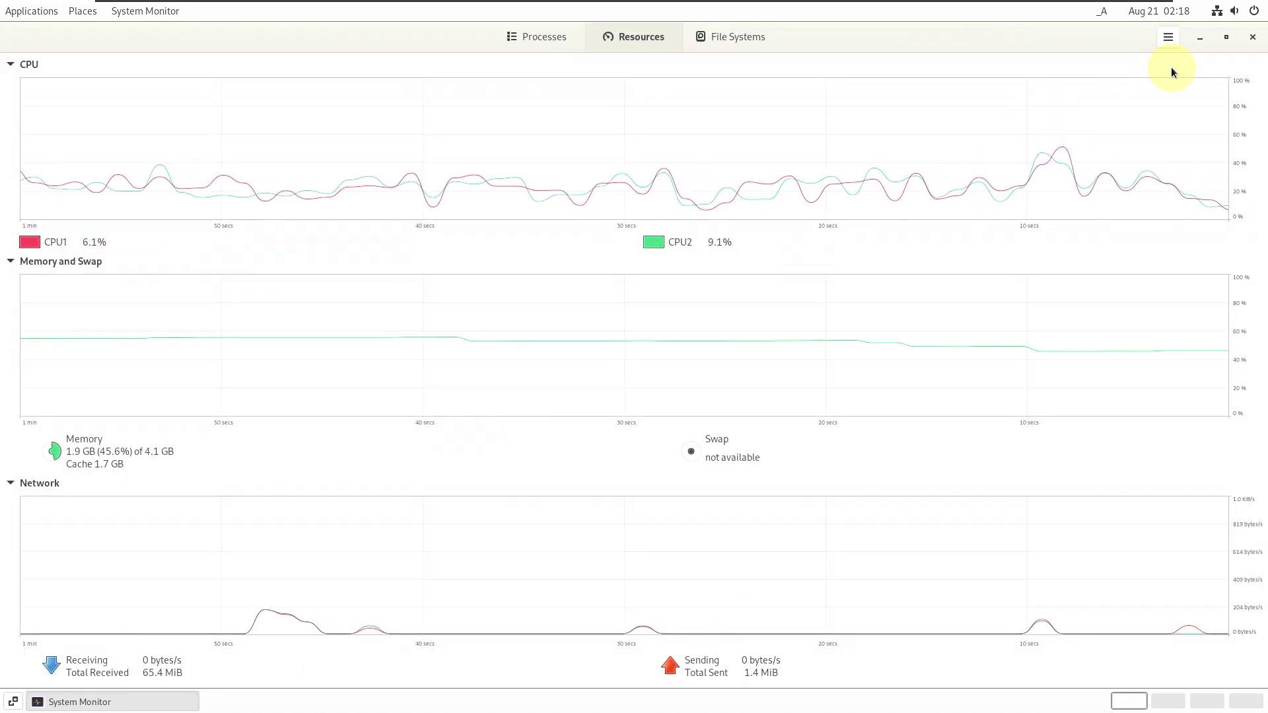
click(1252, 37)
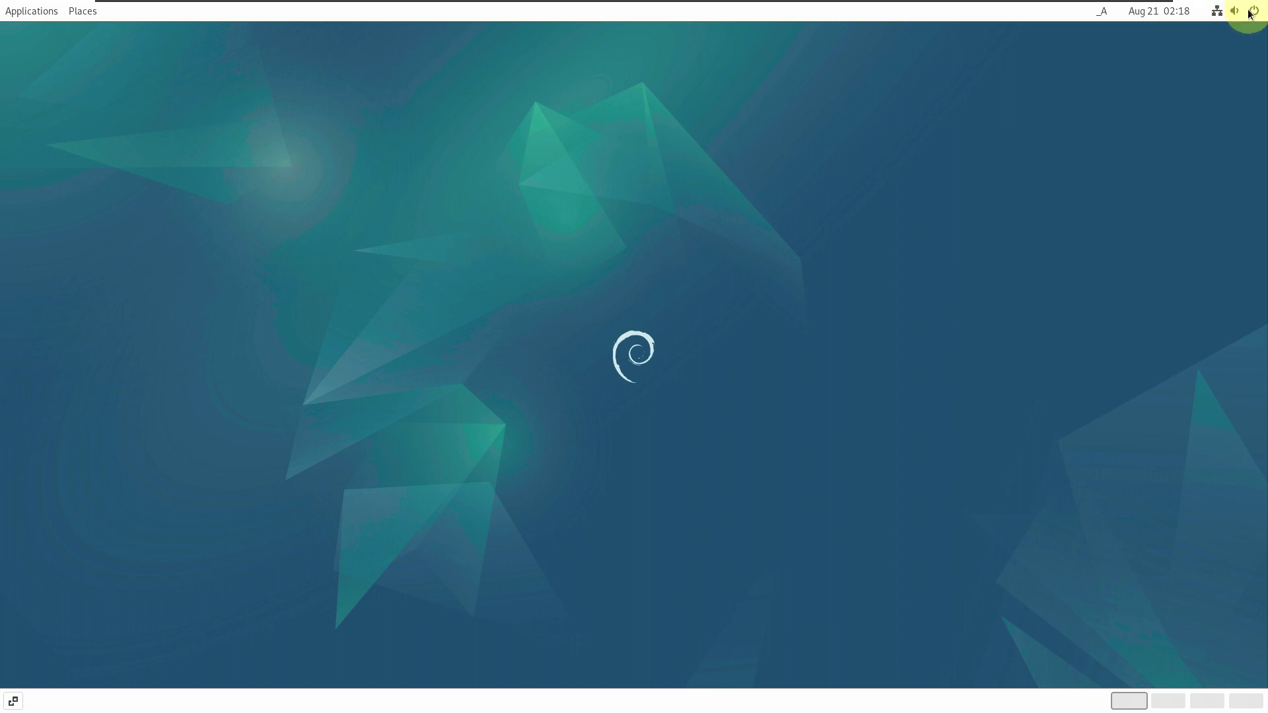
click(1250, 12)
click(1239, 51)
click(1063, 177)
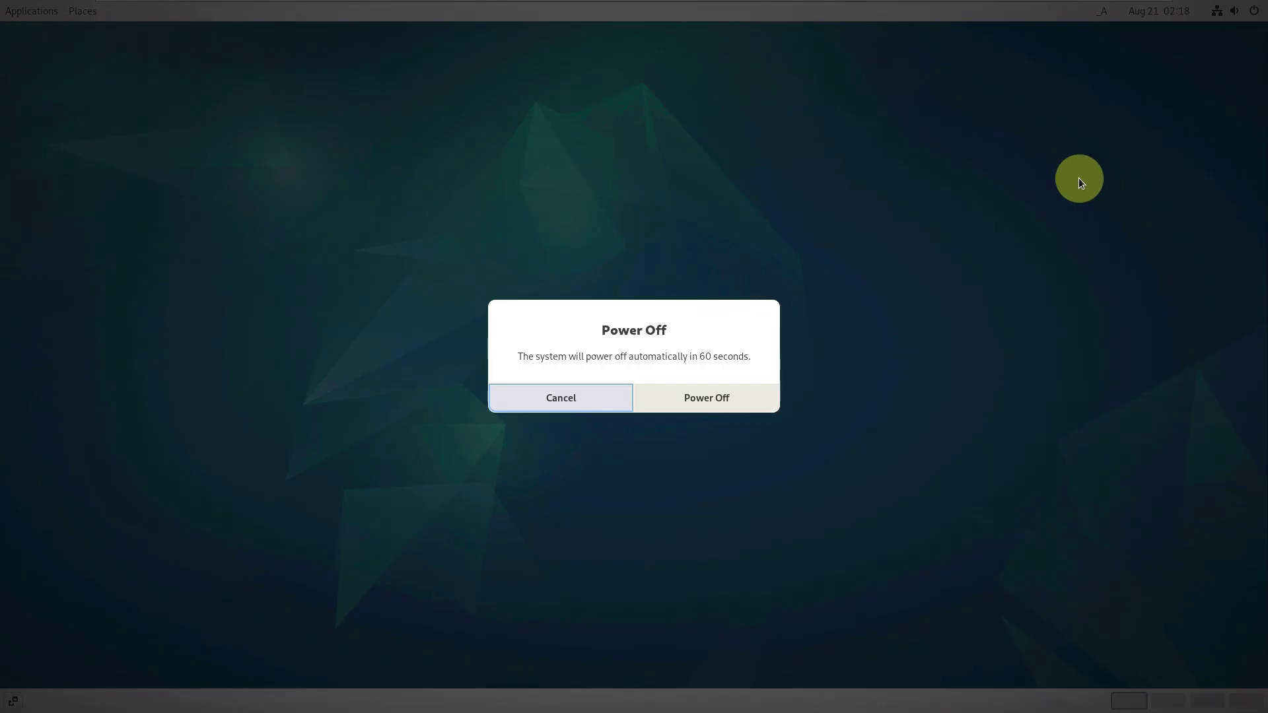
click(725, 396)
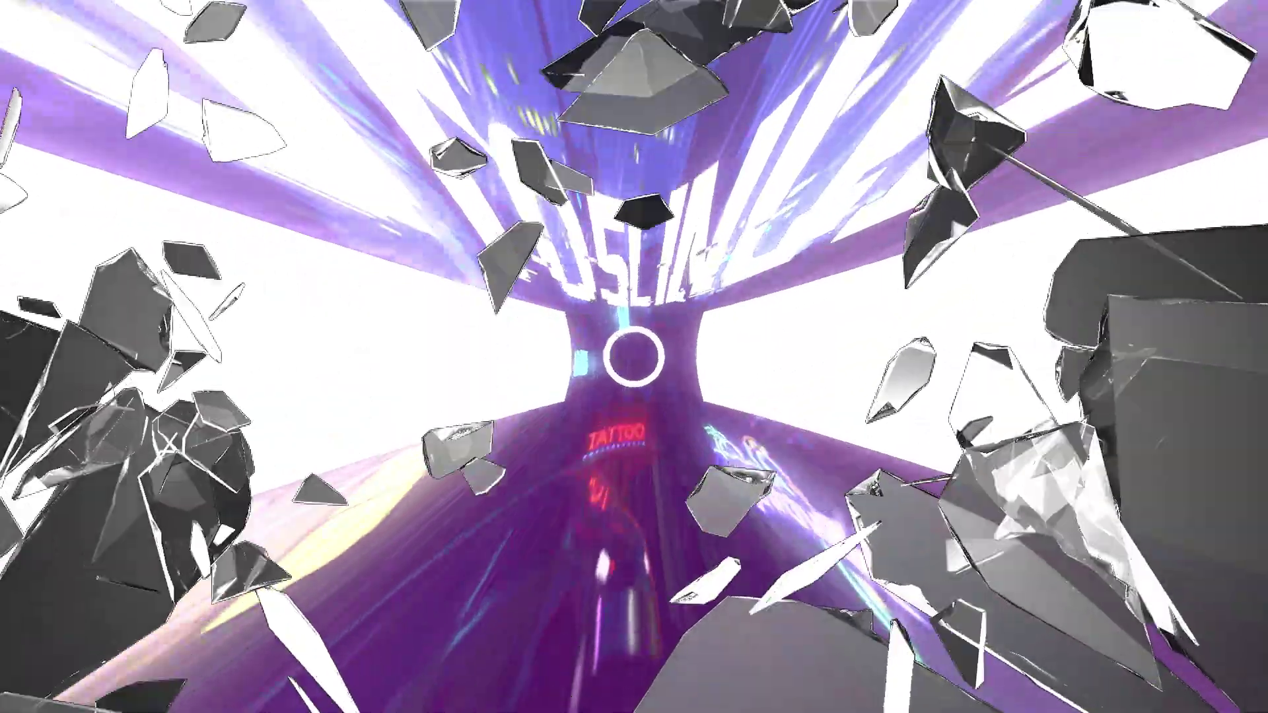